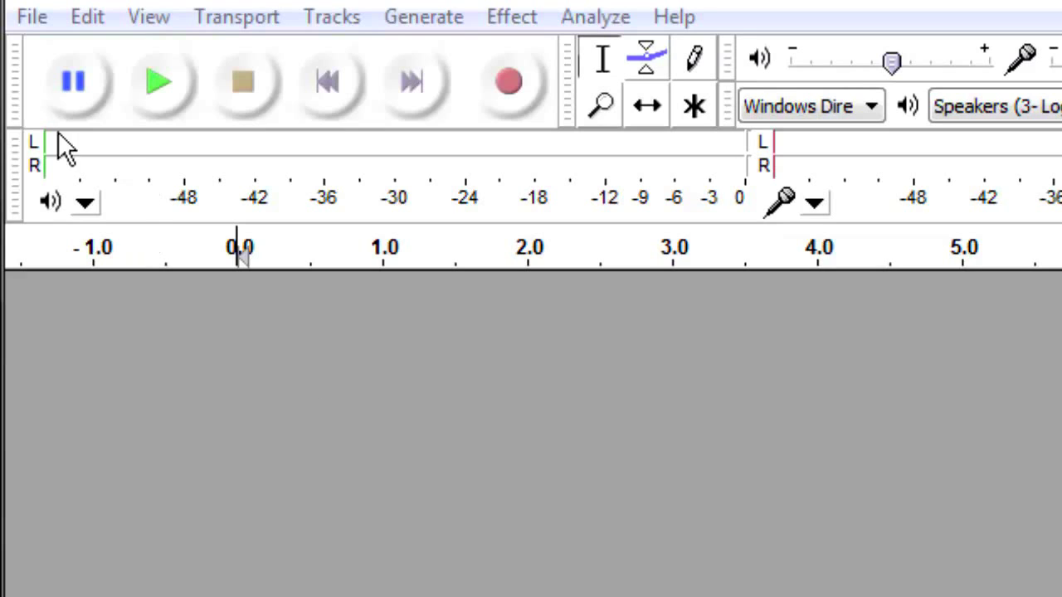
Float the transport toolbar and resize the level meter toolbar narrower, then wider again.
mouse_move(17, 104)
left_mouse_down()
mouse_move(65, 413)
mouse_move(16, 101)
mouse_move(22, 120)
left_mouse_up()
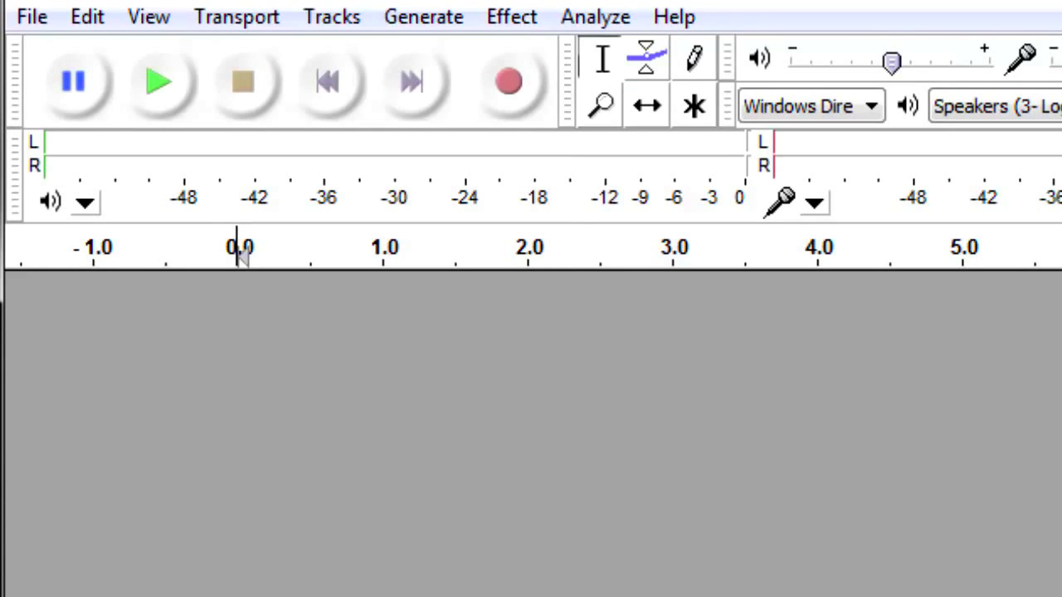
left_click_drag(1061, 211, 670, 225)
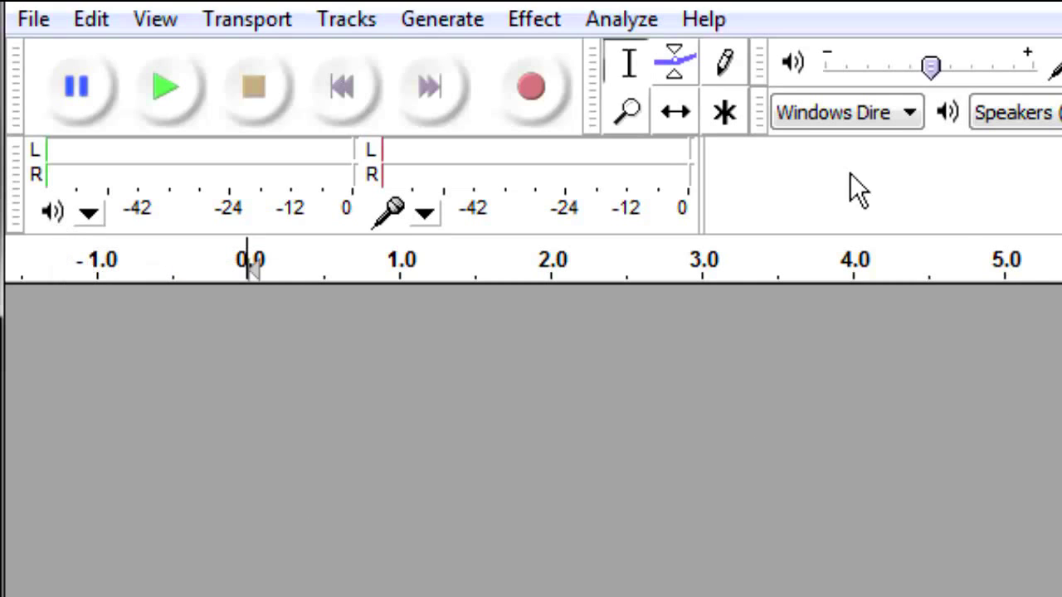
mouse_move(701, 203)
left_mouse_down()
mouse_move(813, 190)
mouse_move(813, 142)
mouse_move(997, 139)
left_mouse_up()
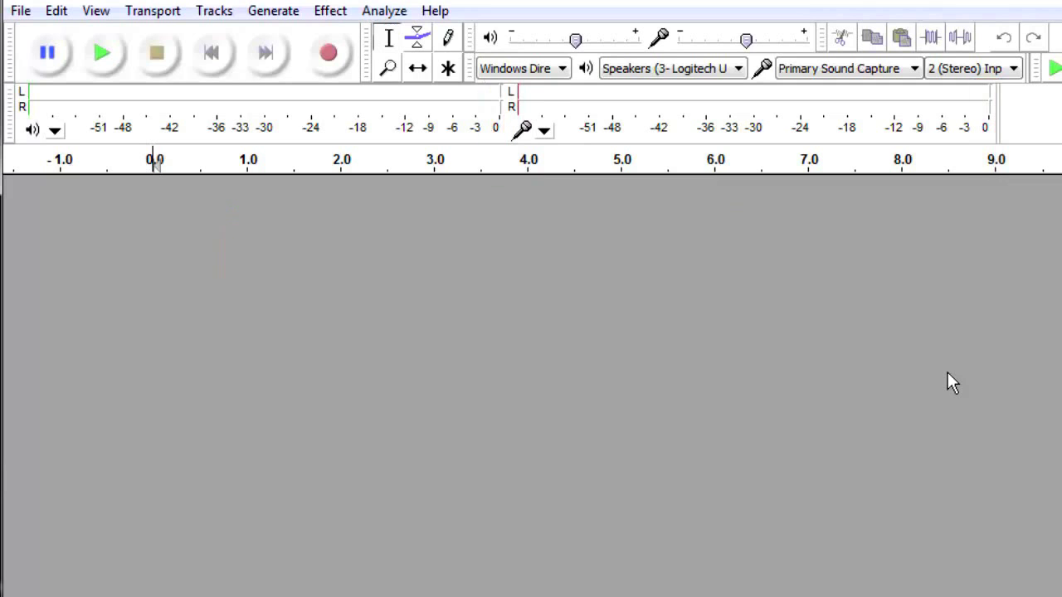
Narrow the level meters further, nudge the playback and recording volume sliders, and check the audio host.
left_click_drag(1000, 132, 1049, 130)
left_click_drag(1057, 217, 556, 235)
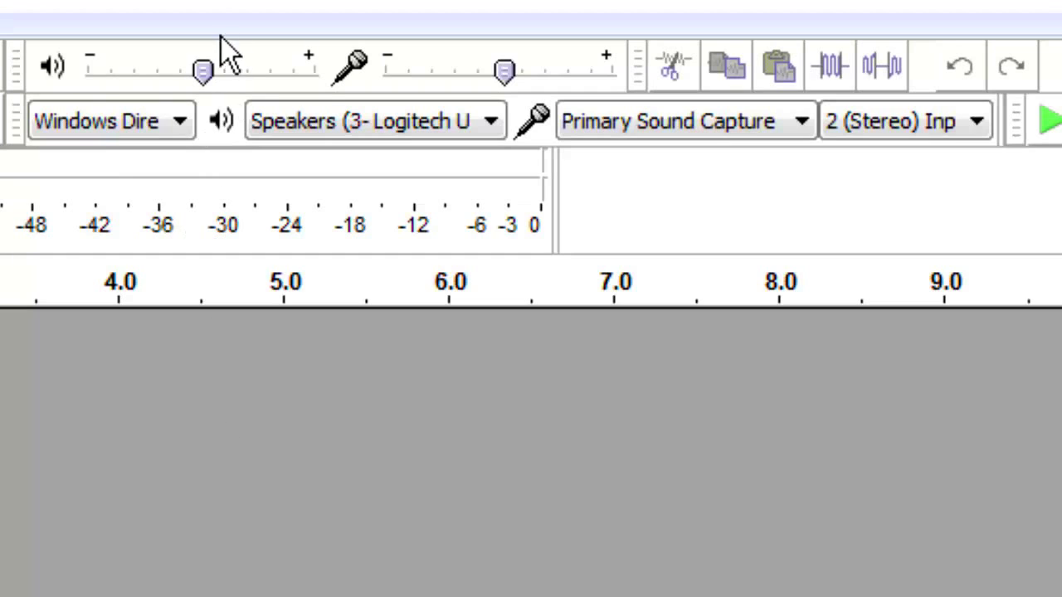
mouse_move(206, 72)
left_mouse_down()
mouse_move(157, 75)
mouse_move(196, 81)
left_mouse_up()
mouse_move(500, 72)
left_mouse_down()
mouse_move(487, 74)
mouse_move(506, 73)
left_mouse_up()
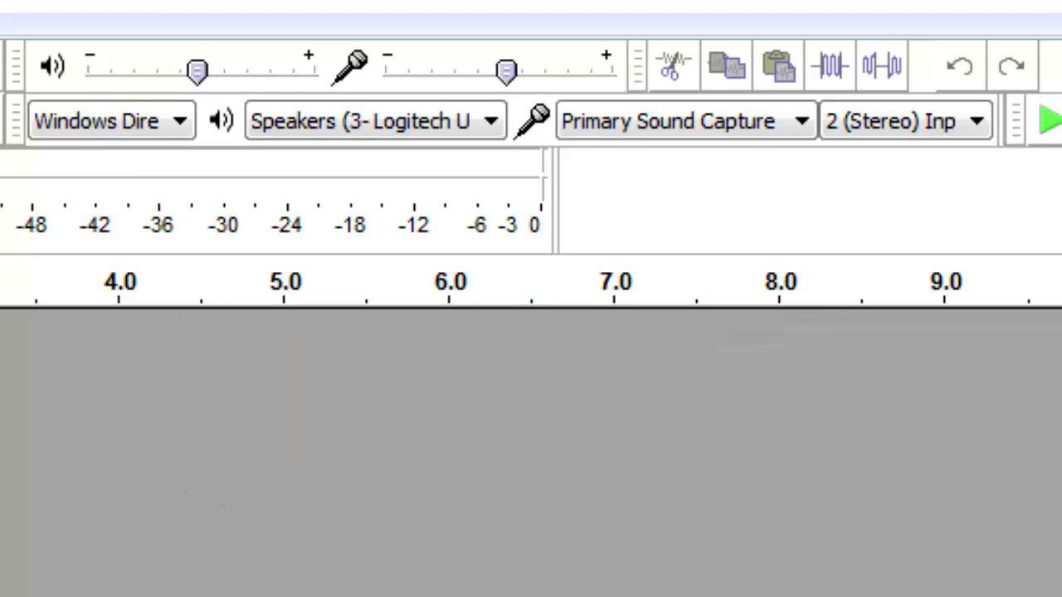
left_click(179, 122)
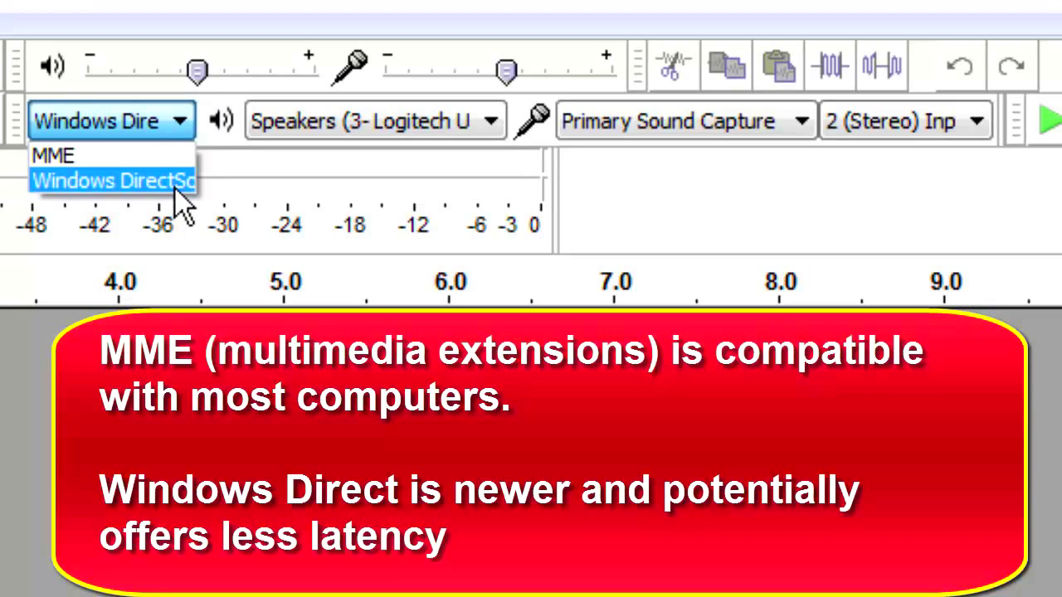
Keep Windows DirectSound and the Logitech speakers, and set the Logitech microphone as recording input.
left_click(177, 189)
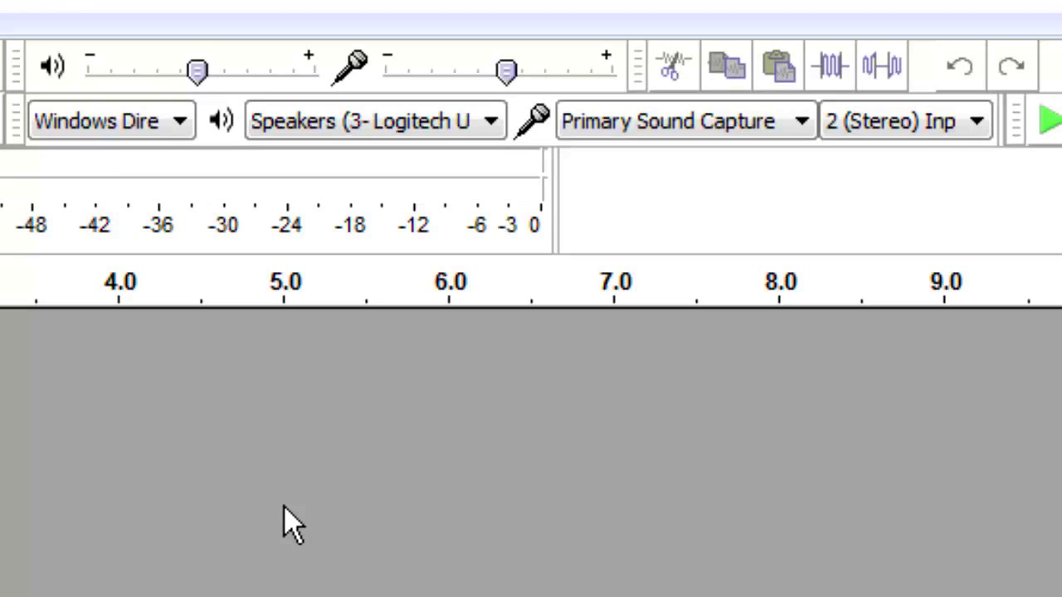
left_click(490, 126)
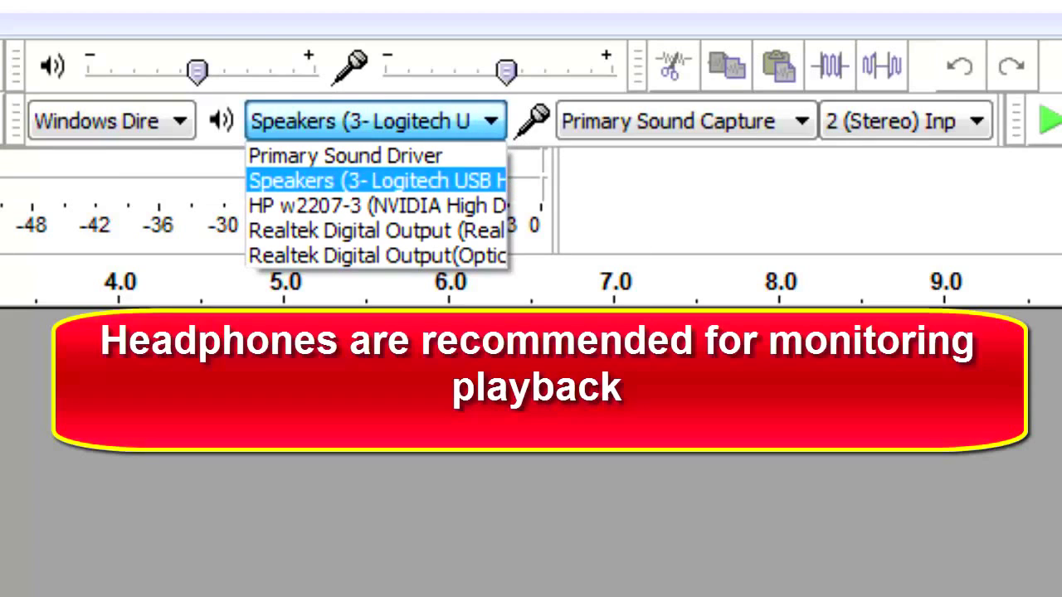
left_click(455, 182)
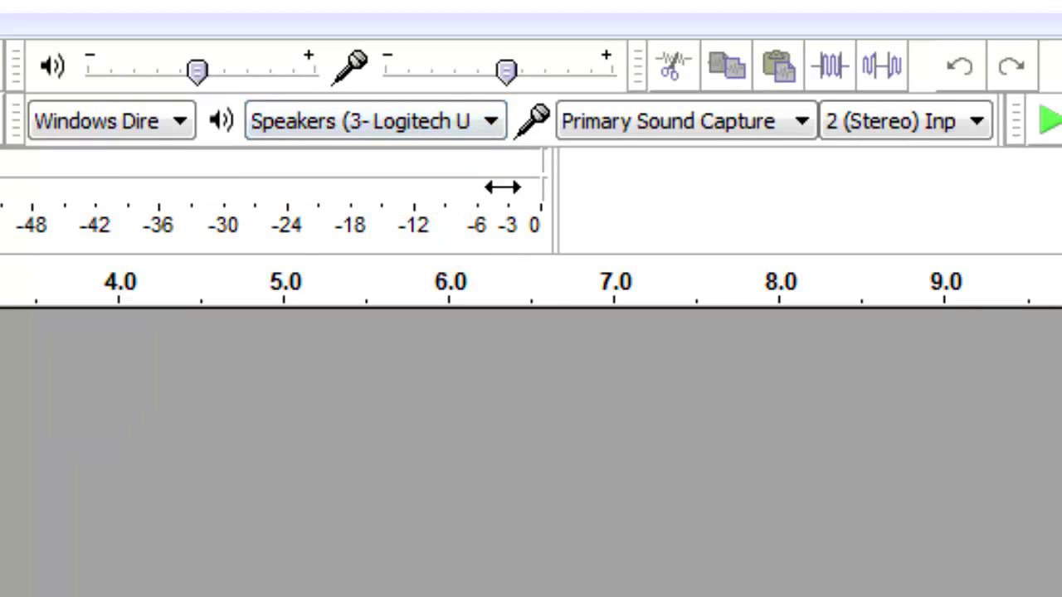
left_click(803, 123)
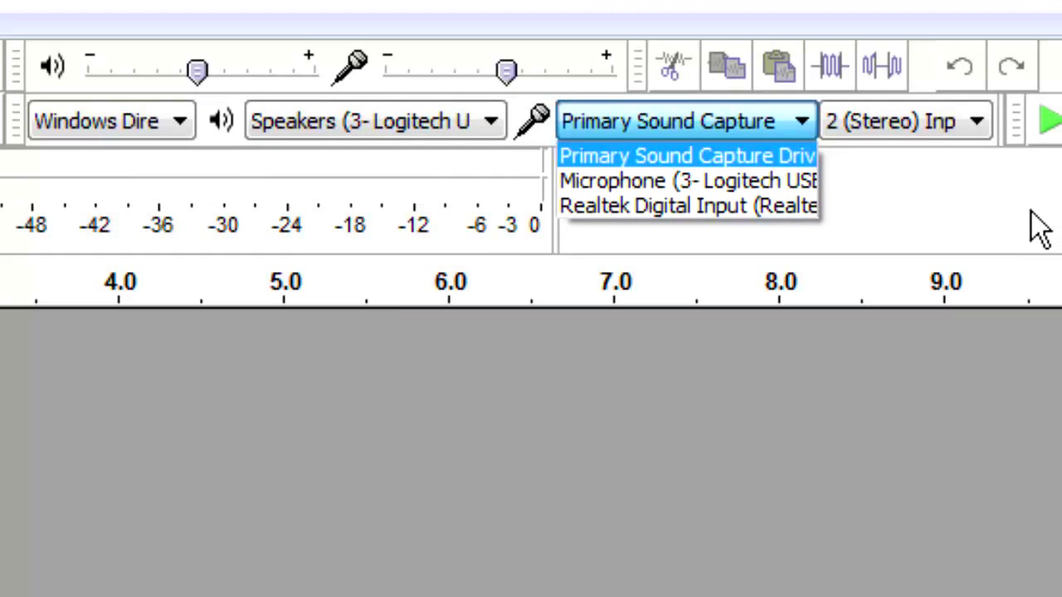
left_click(752, 184)
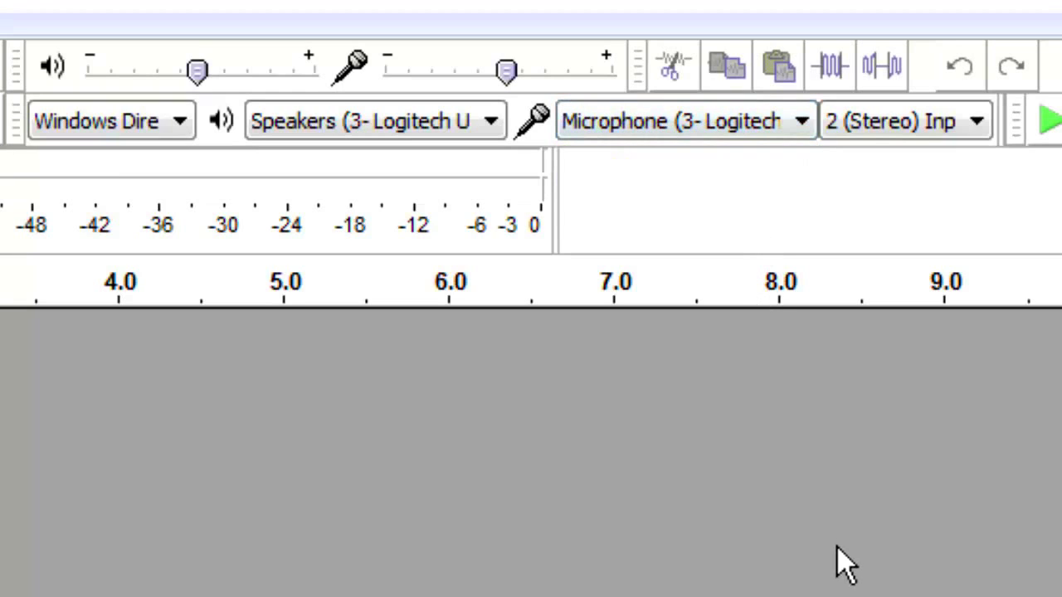
Move the Transcription toolbar to a new row, check playback speed, and confirm 2 (Stereo) input channels.
left_click_drag(1019, 124, 590, 240)
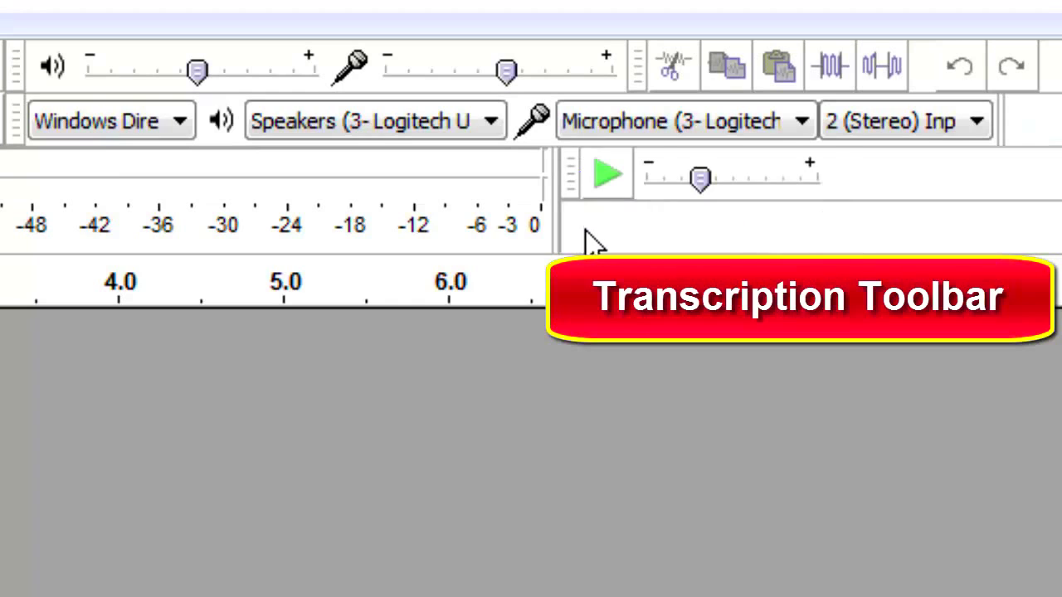
left_click(701, 181)
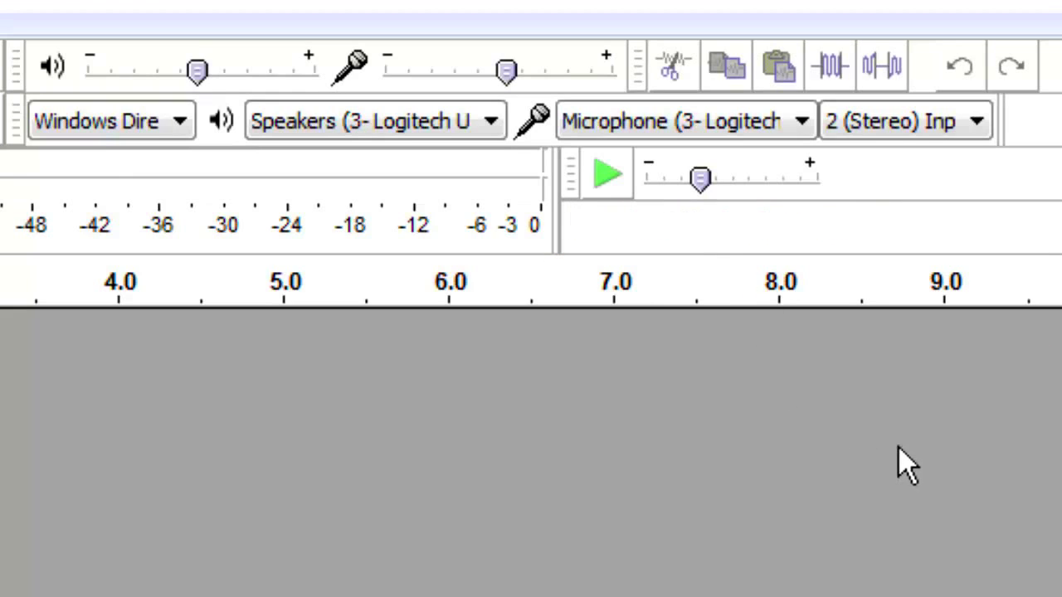
left_click(975, 123)
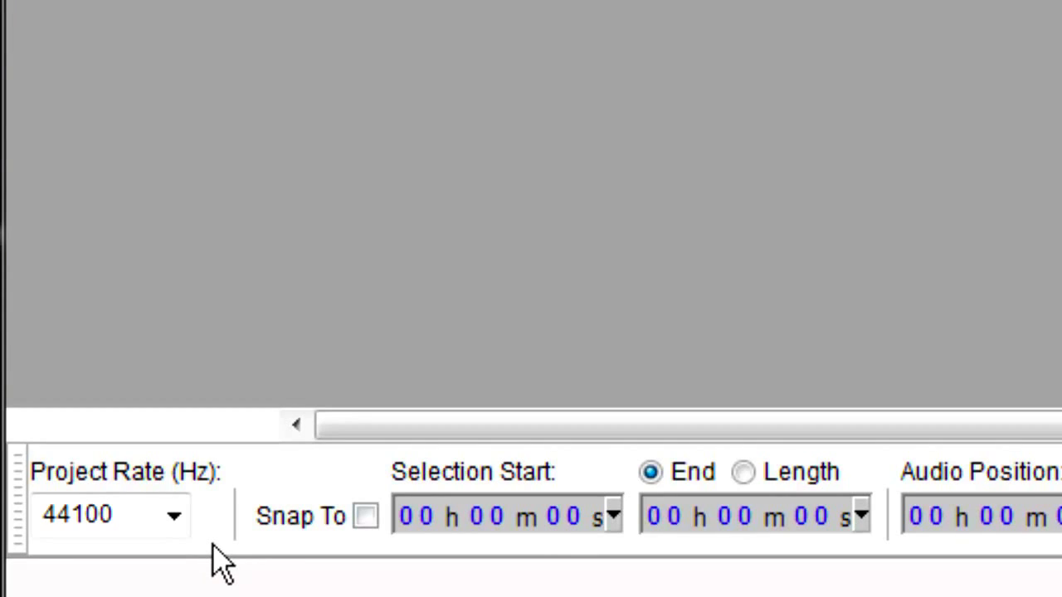
Keep the project rate at 44100 Hz, then bring up the Edit menu.
left_click(175, 518)
left_click(176, 517)
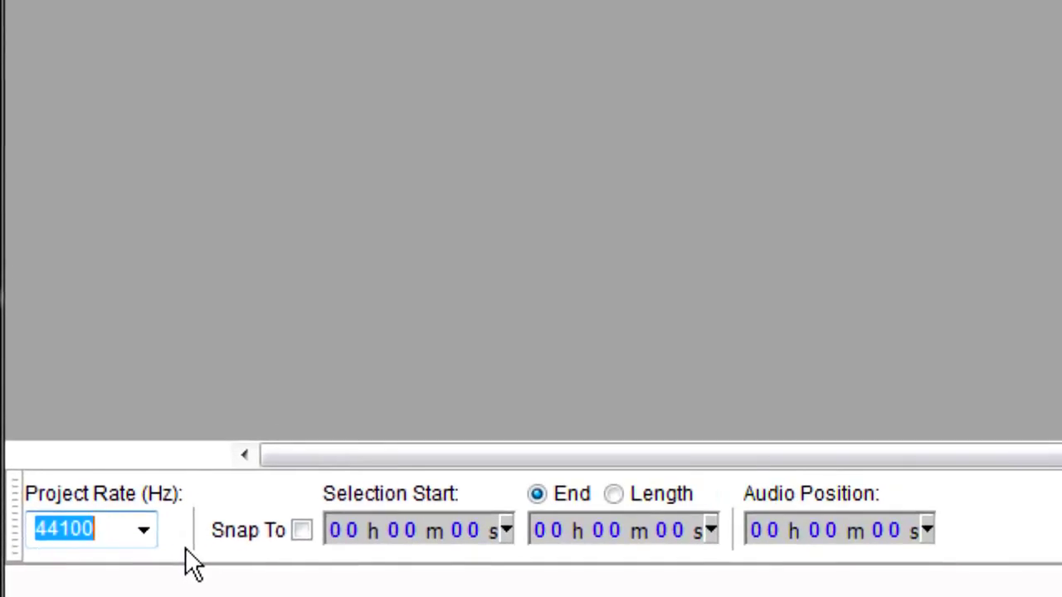
left_click(41, 9)
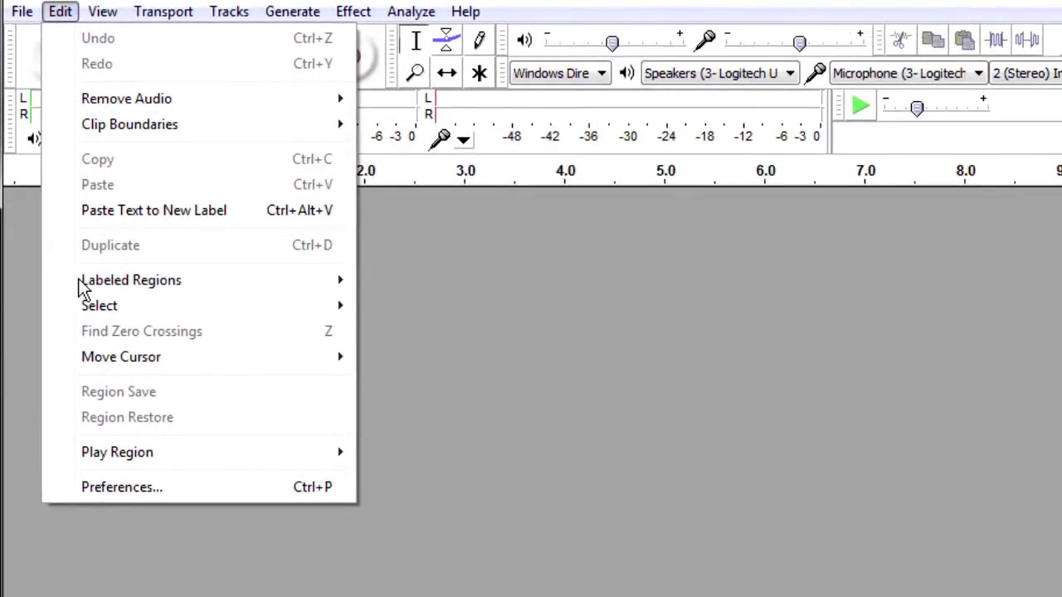
In Preferences > Quality, keep 44100 Hz default sample rate and 16-bit sample format, and confirm.
left_click(141, 578)
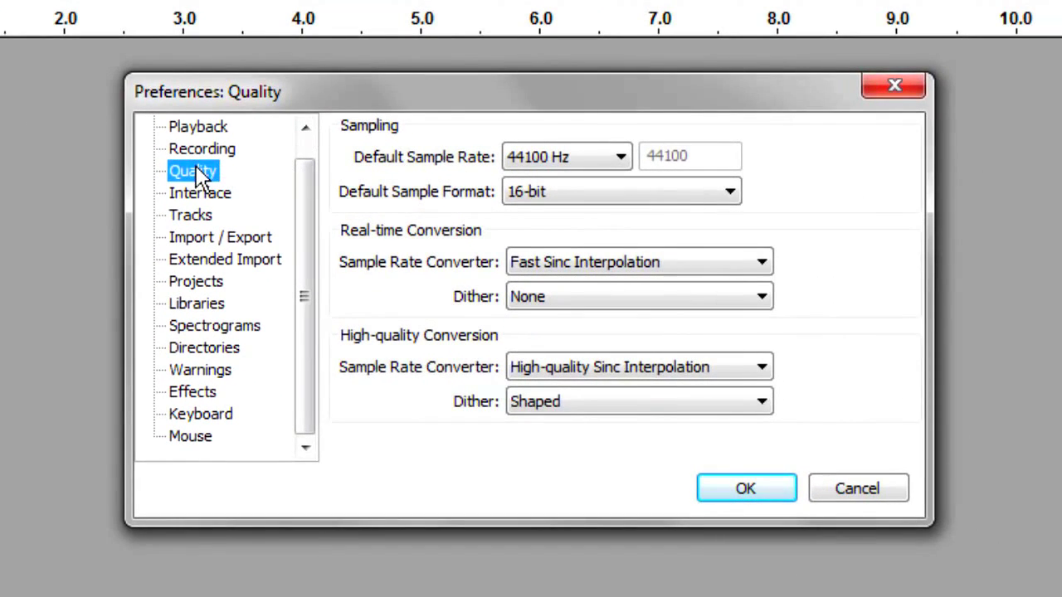
left_click(628, 164)
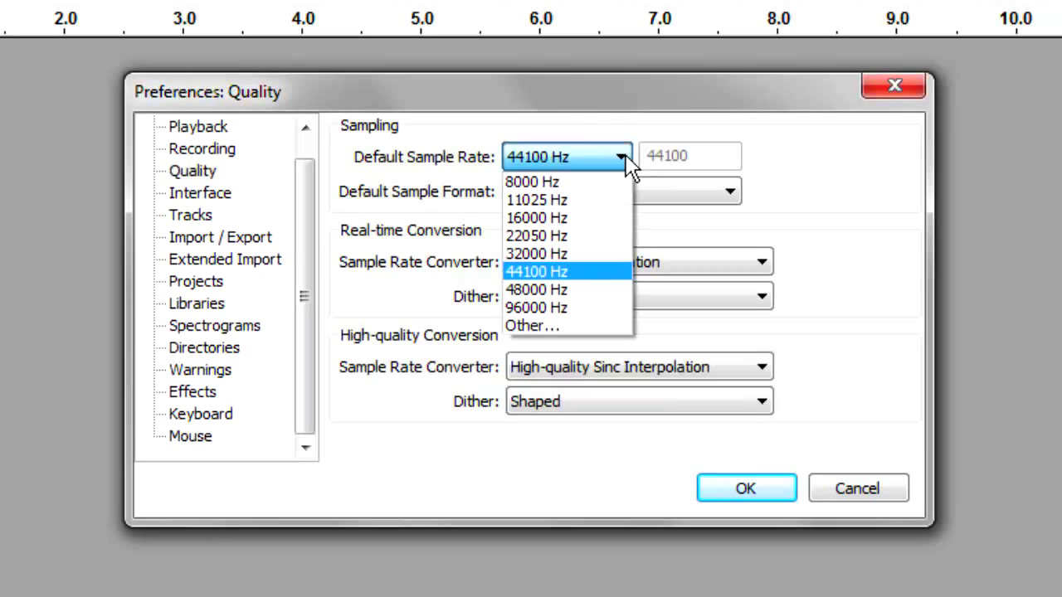
left_click(577, 269)
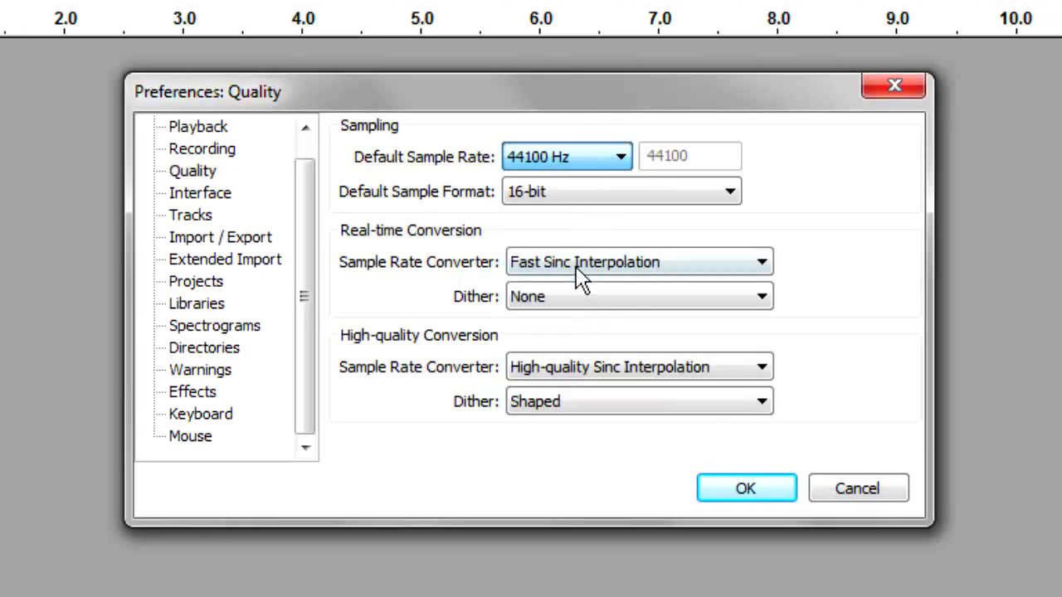
left_click(727, 192)
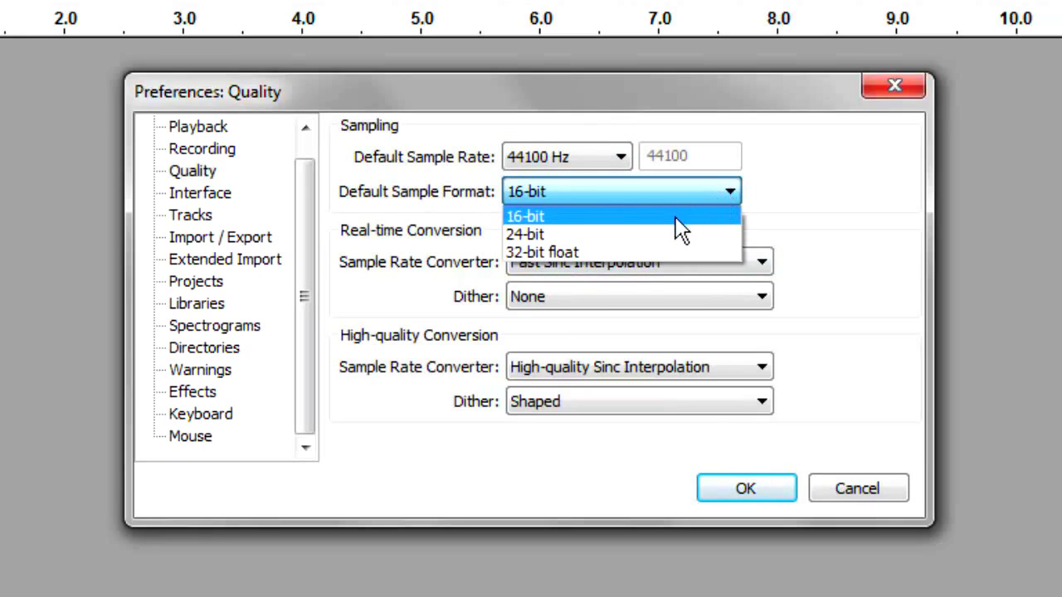
left_click(581, 214)
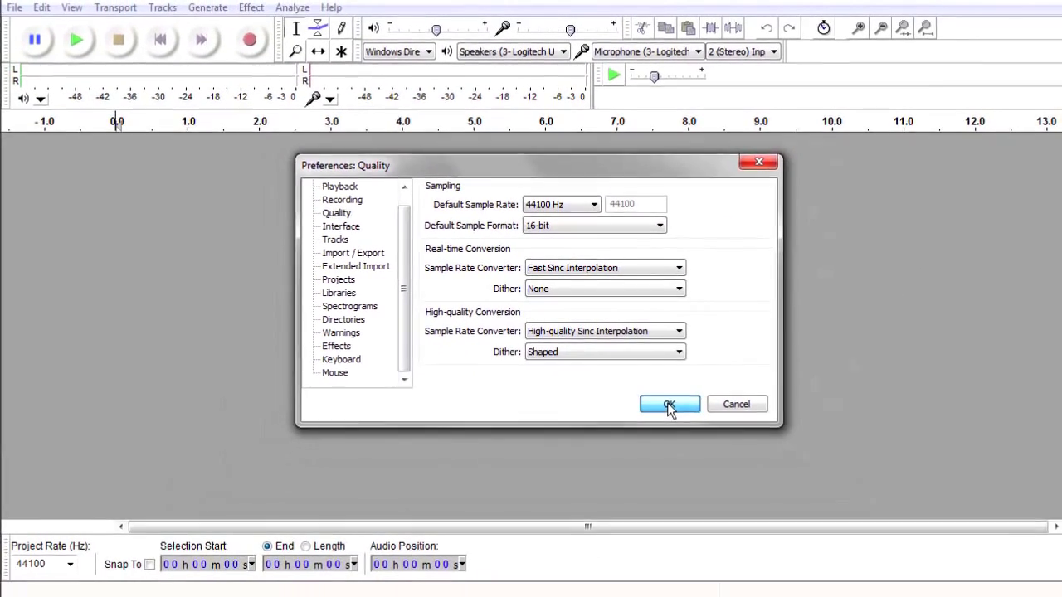
left_click(685, 425)
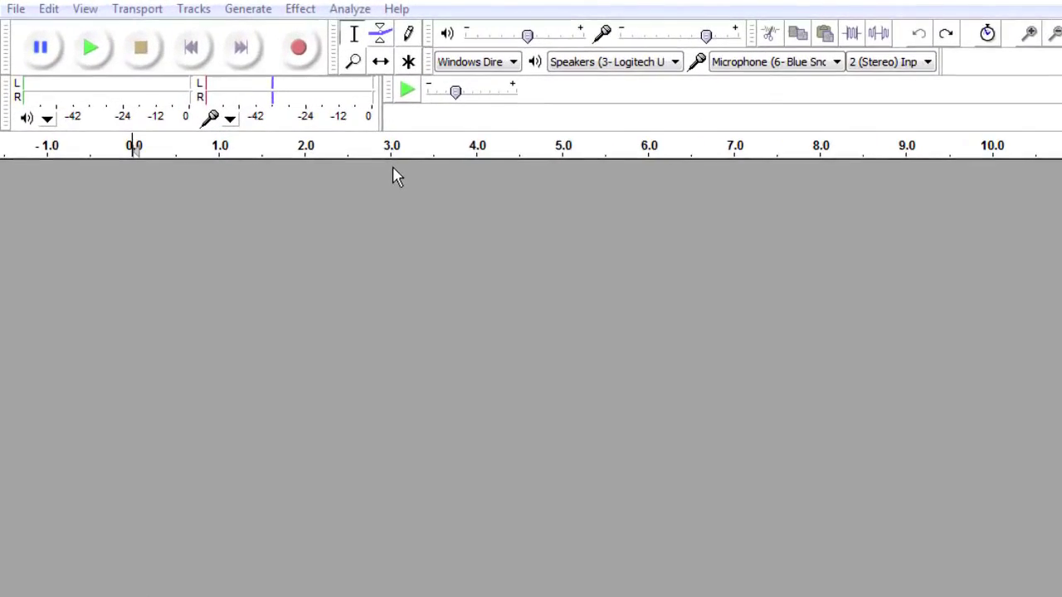
Record a stereo voice take and stop it at about 31.8 seconds.
left_click(444, 70)
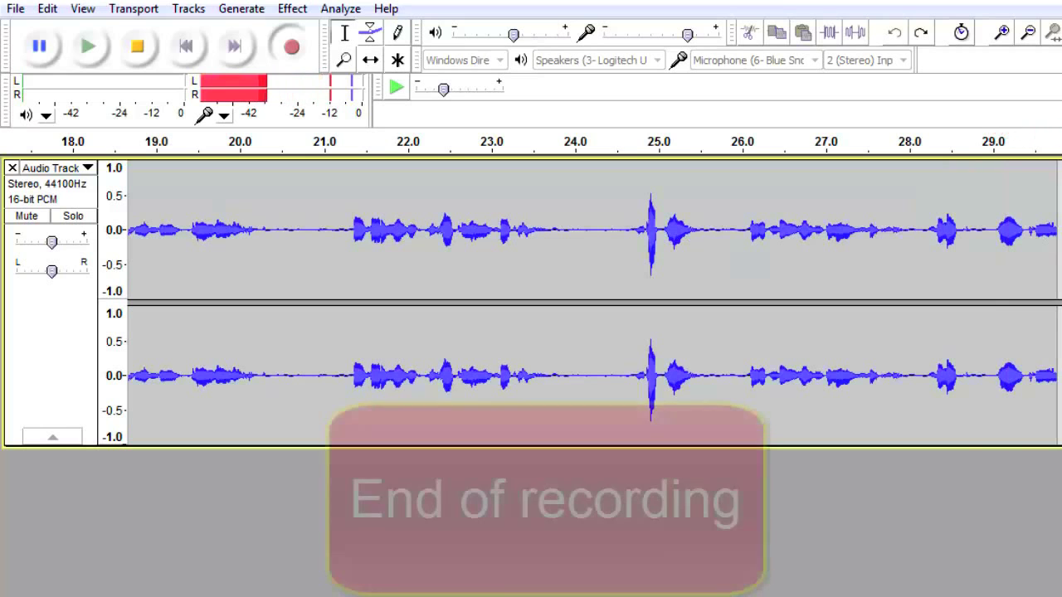
left_click(137, 48)
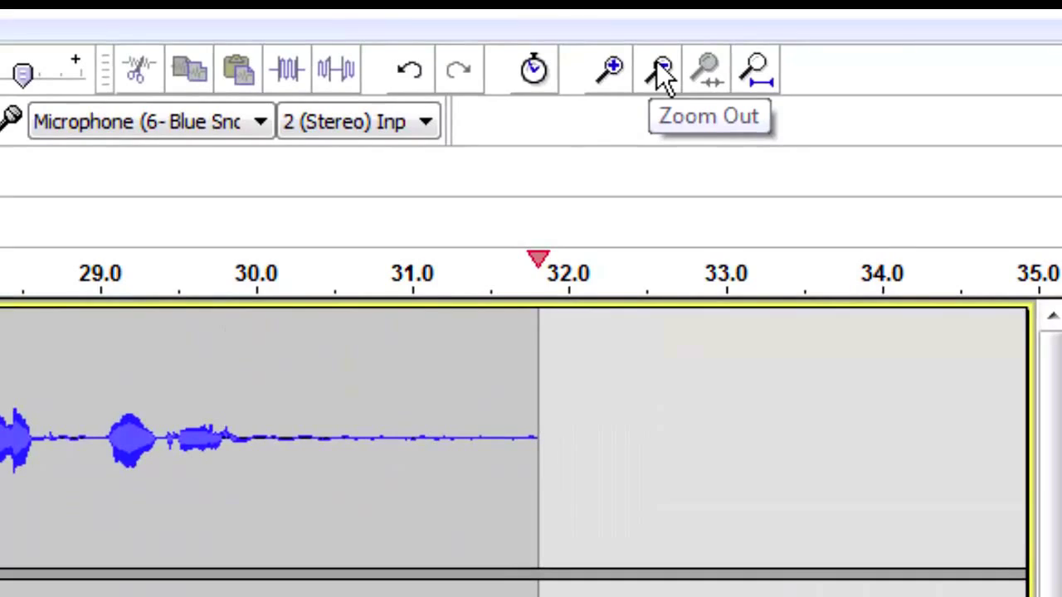
Zoom out three times to fit the whole 32-second take, then zoom in on its start.
left_click(658, 66)
left_click(658, 66)
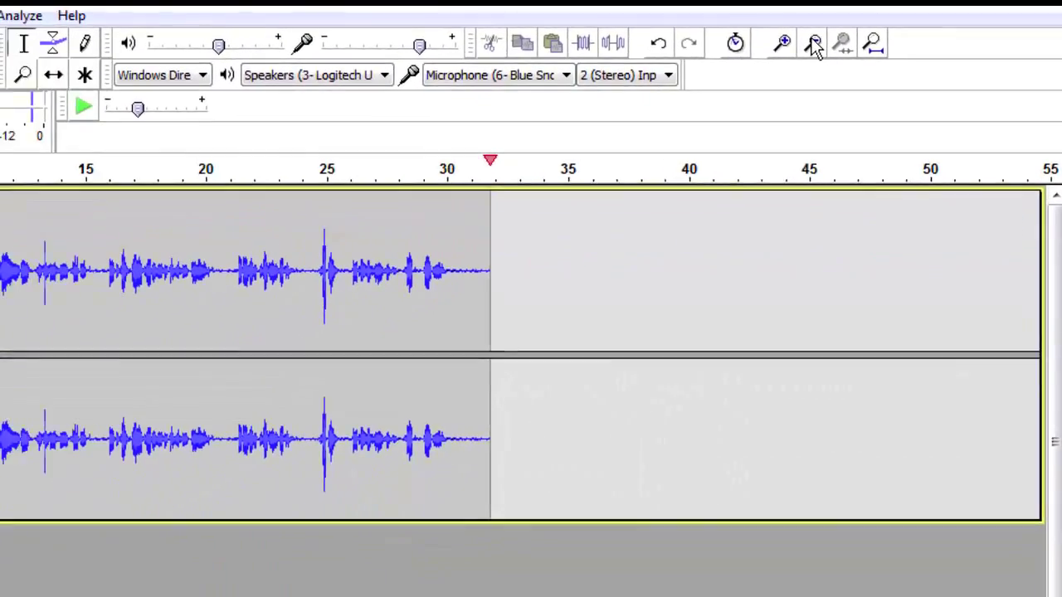
left_click(760, 53)
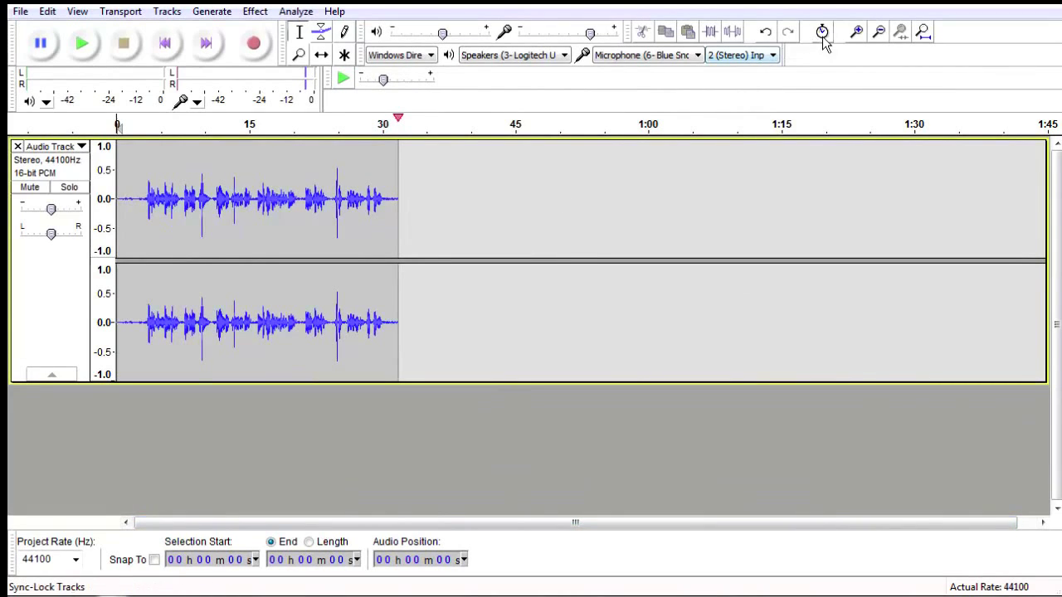
left_click(856, 32)
left_click(857, 33)
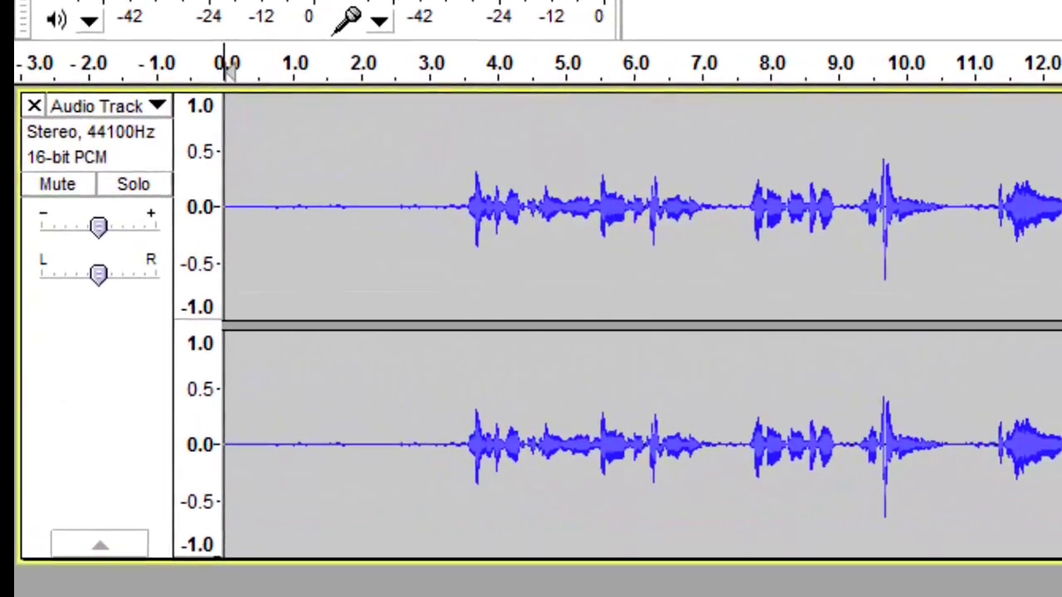
key("ctrl+1")
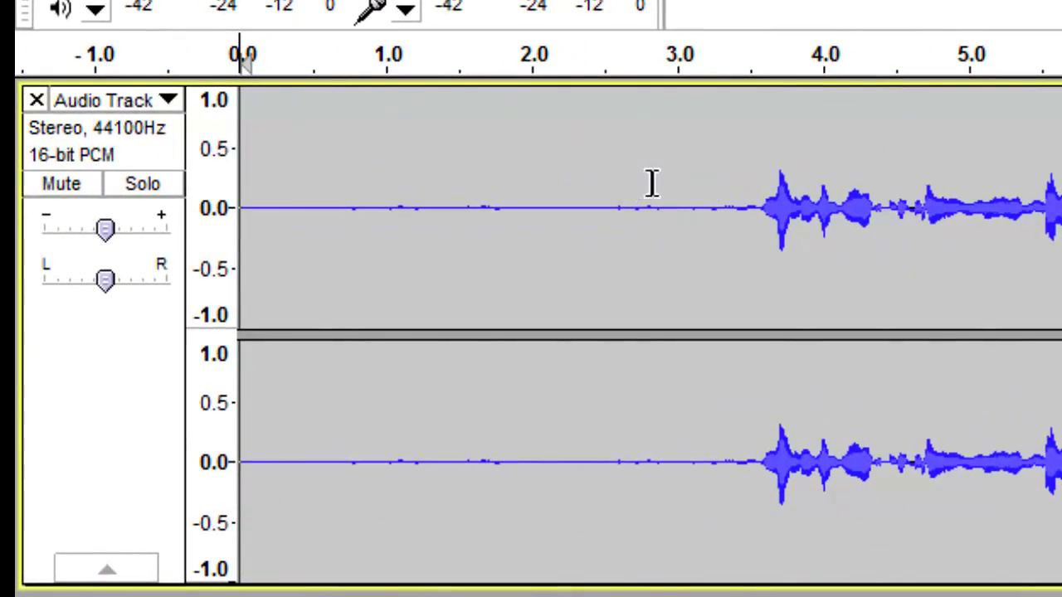
Select the silent lead-in from 0 to about 3.5 s and play it back.
left_click(242, 119)
left_click_drag(242, 119, 758, 188)
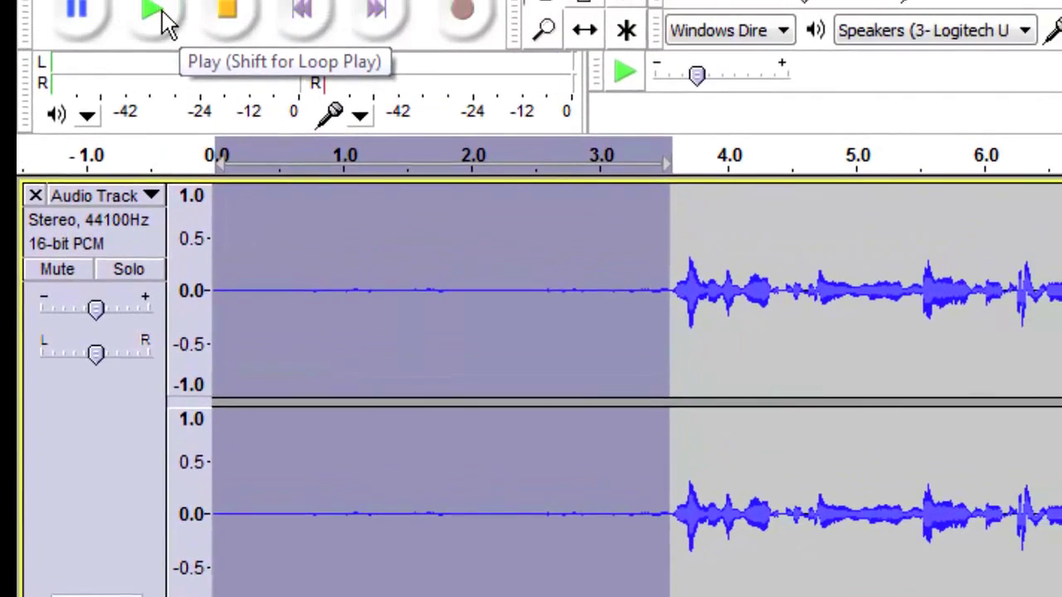
left_click(159, 25)
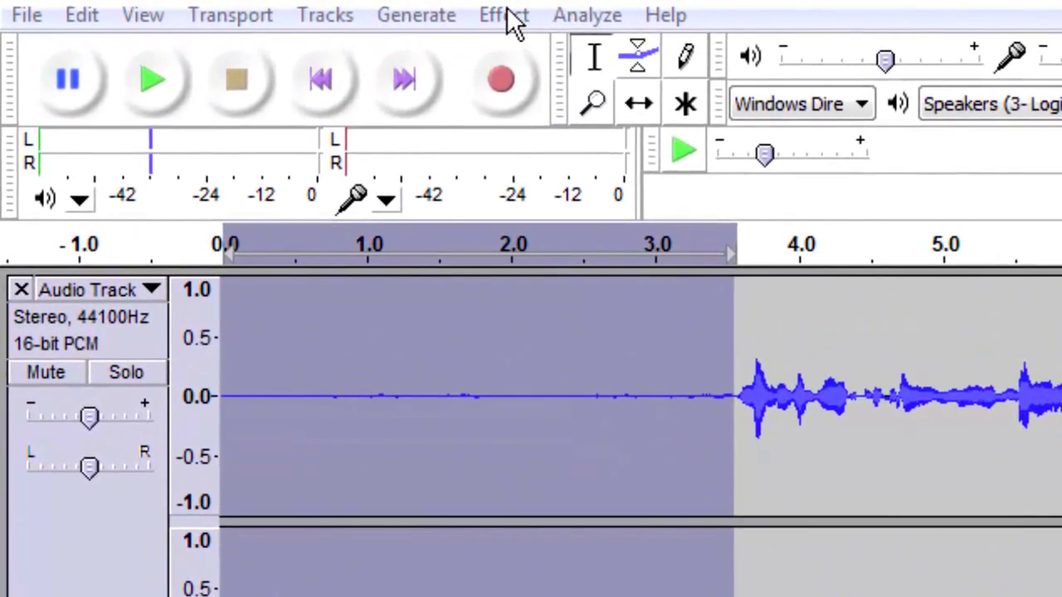
Get a Noise Removal noise profile from the 0–3.5 s selection, then deselect it.
left_click(299, 10)
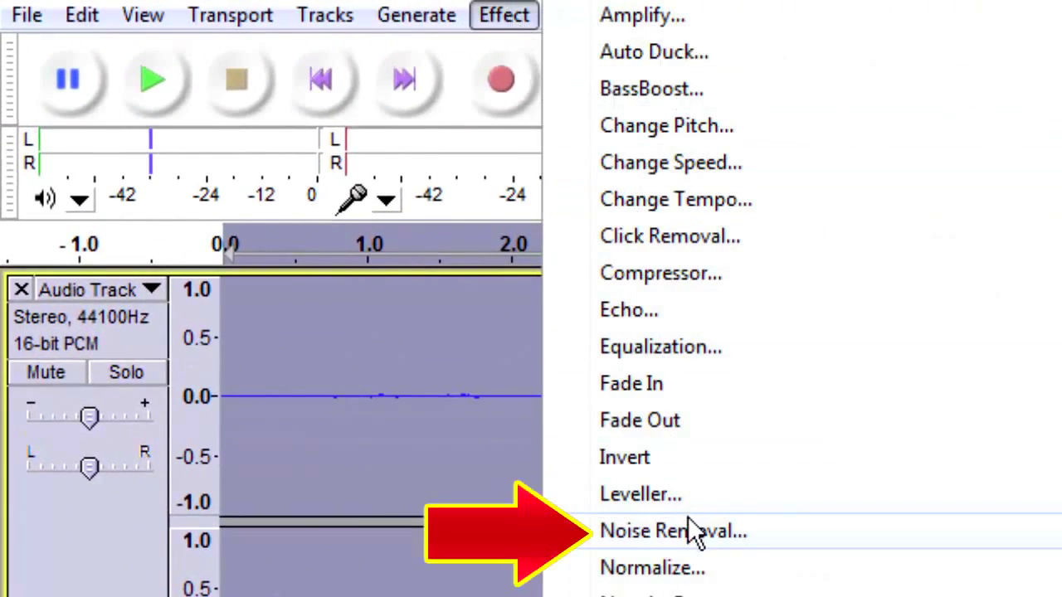
left_click(682, 532)
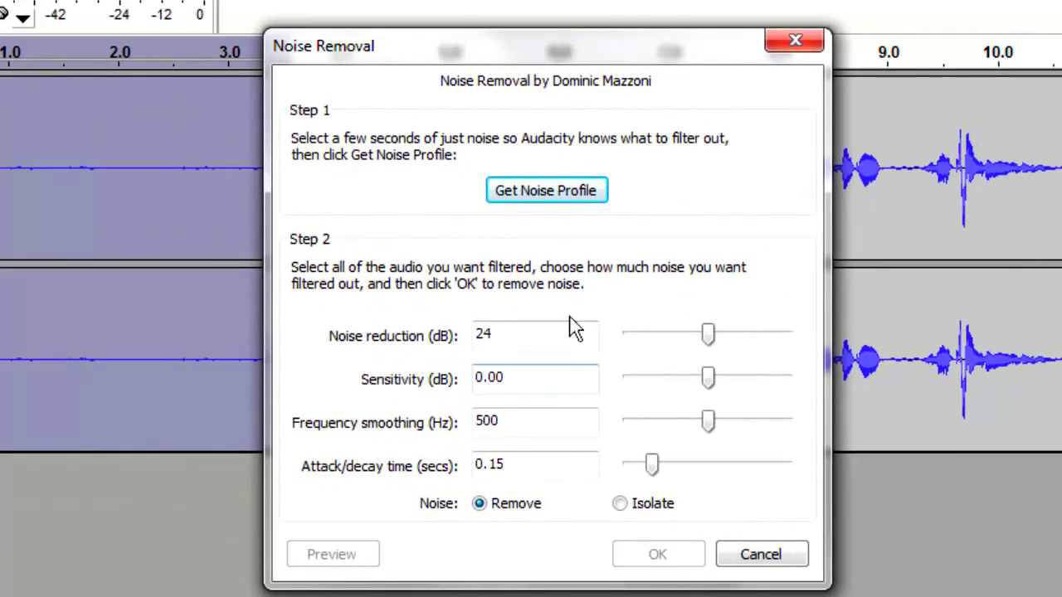
left_click(538, 189)
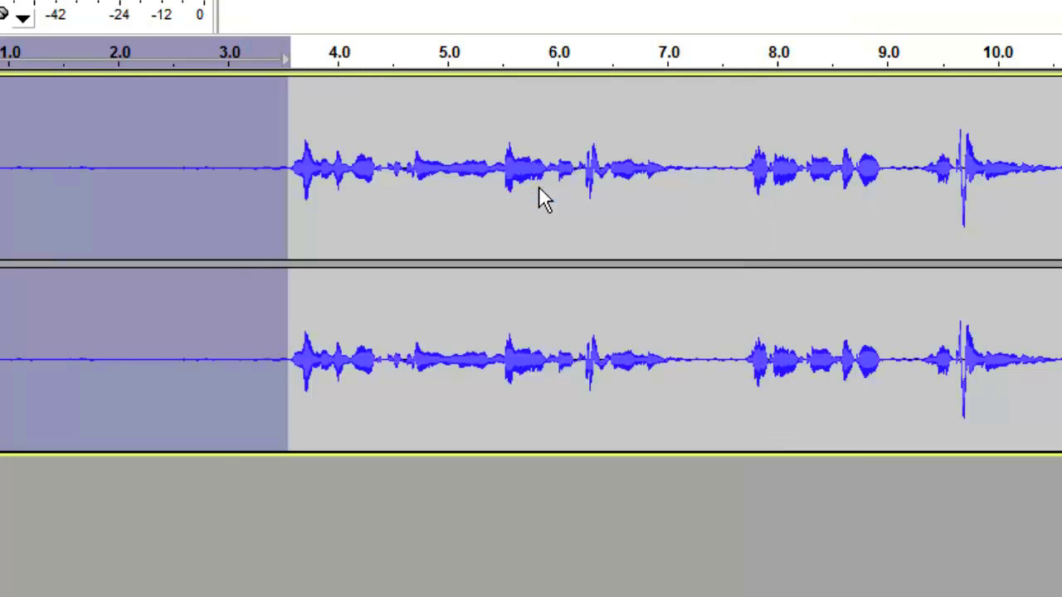
left_click(422, 218)
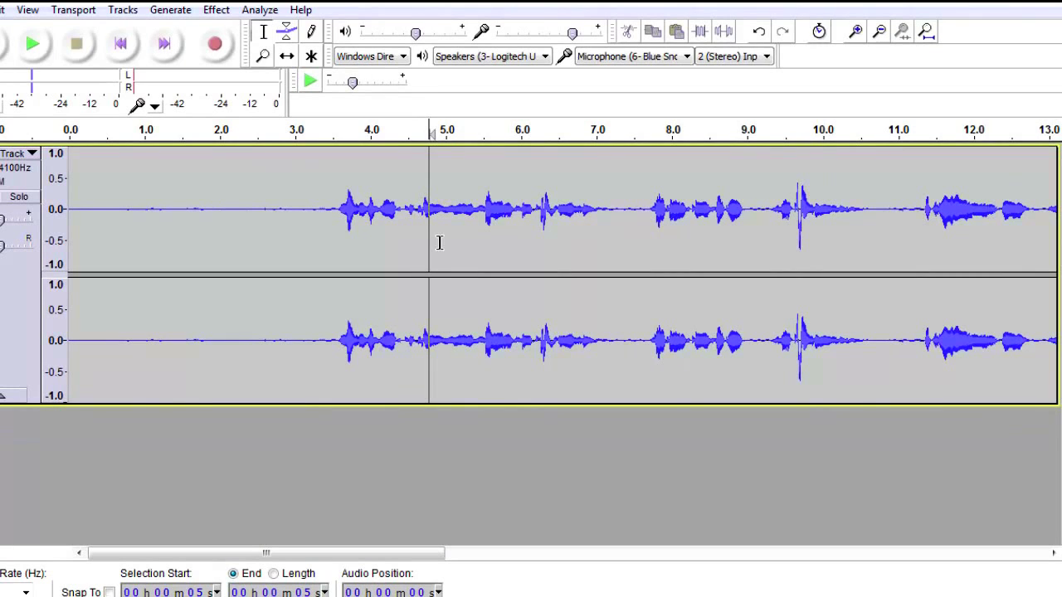
Select the full 0–33 s recording and bring up the Effect menu.
key("ctrl+a")
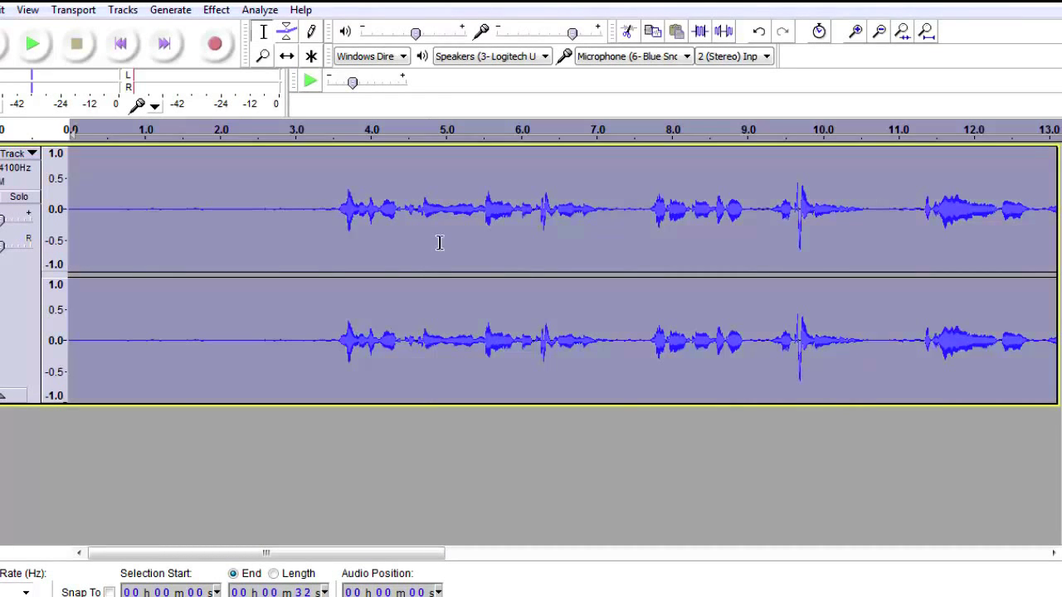
left_click(887, 33)
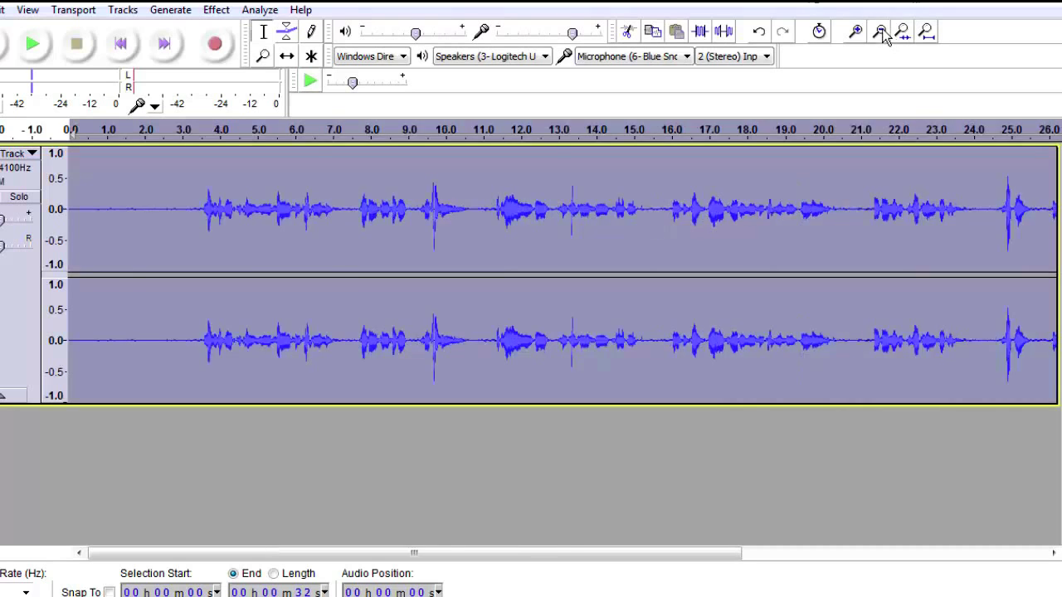
left_click(886, 33)
left_click(439, 220)
left_click_drag(382, 202, 35, 226)
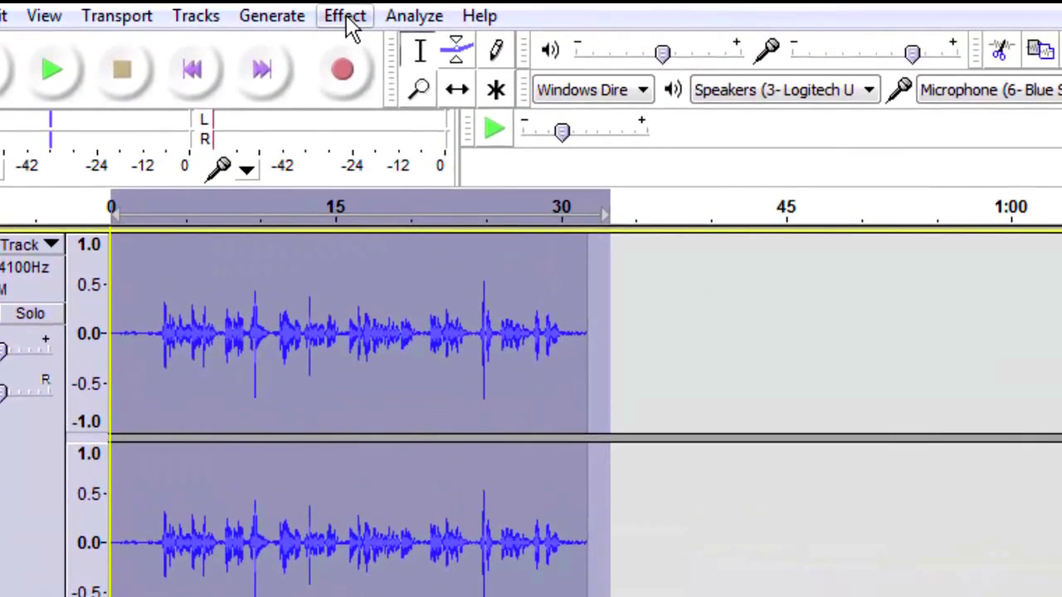
left_click(218, 9)
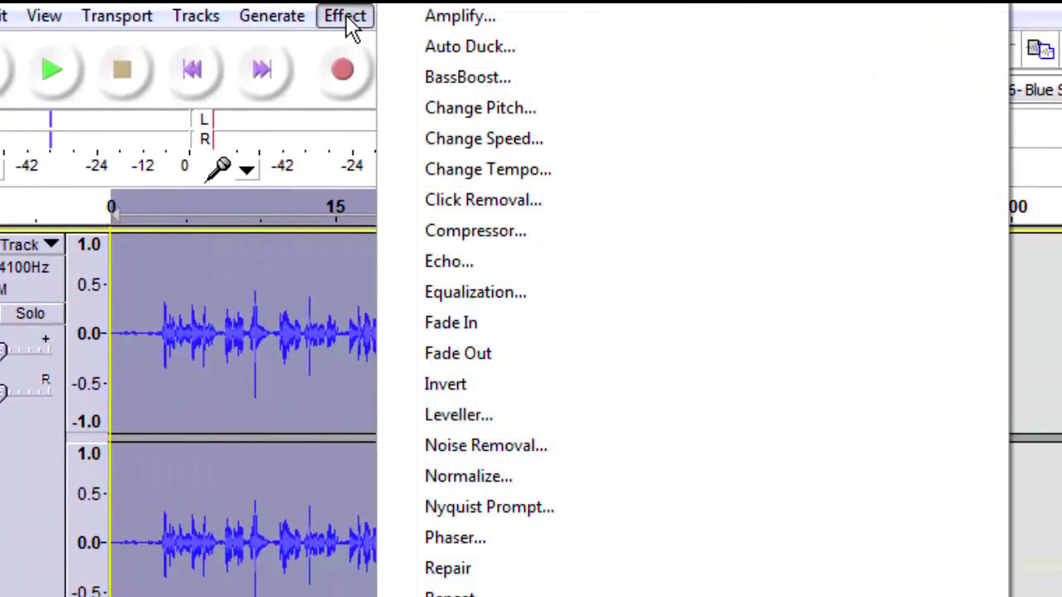
Preview, then apply Noise Removal at 24 dB reduction to the entire recording.
left_click(503, 445)
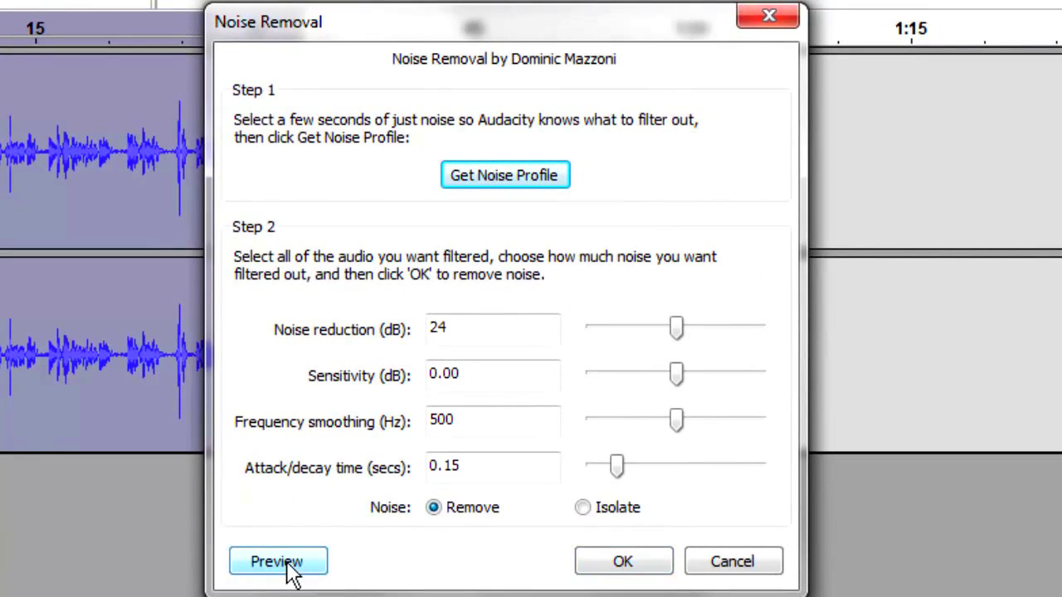
left_click(288, 563)
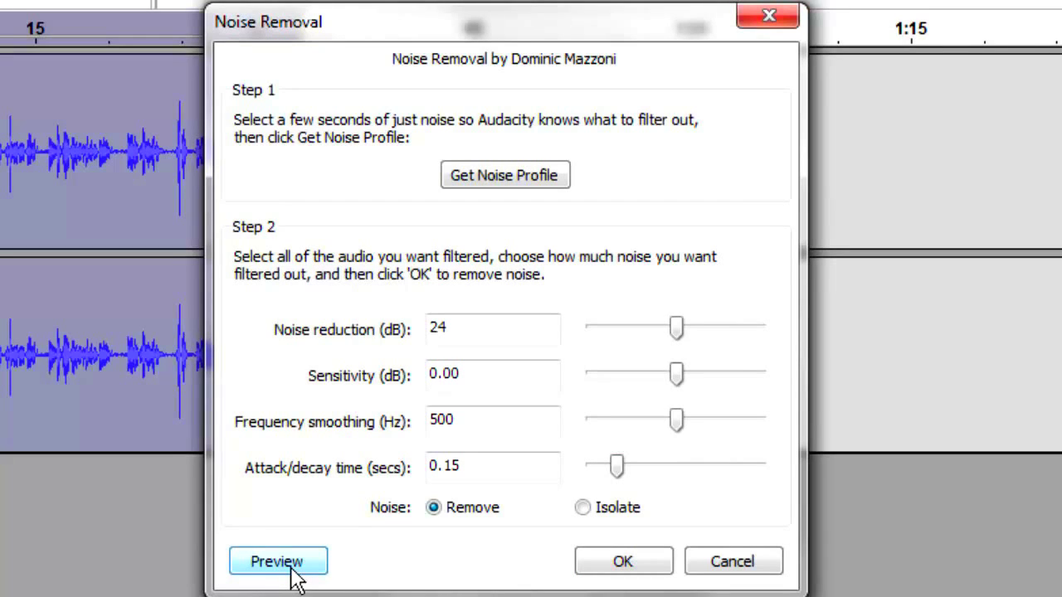
left_click(623, 562)
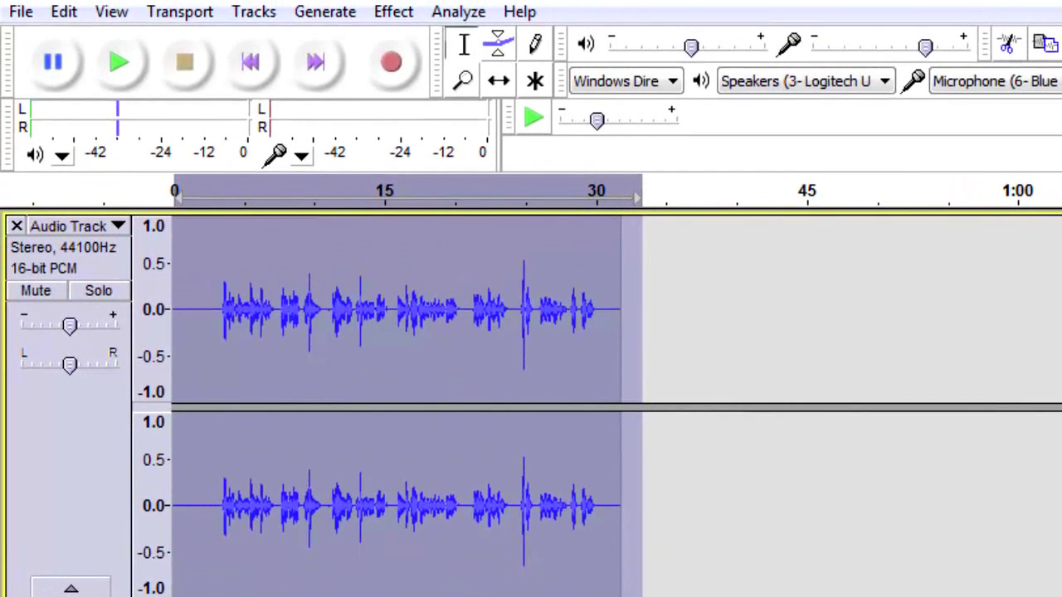
Cut the silent opening from 0 to 3.0 seconds out of the track.
key("ctrl+1")
key("ctrl+1")
key("ctrl+1")
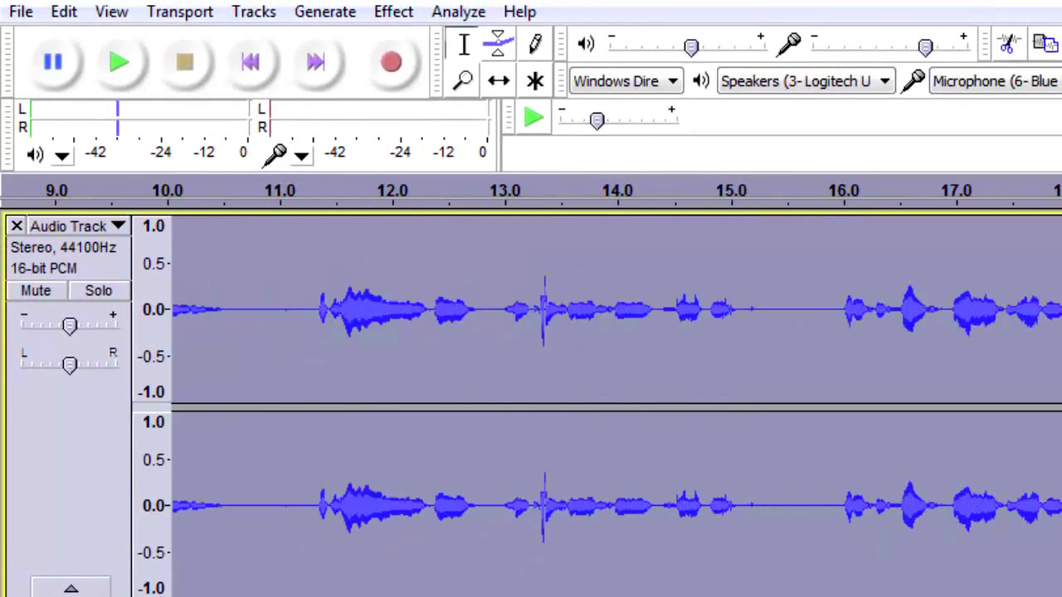
scroll(408, 347, "left", 10)
left_click_drag(550, 239, 155, 260)
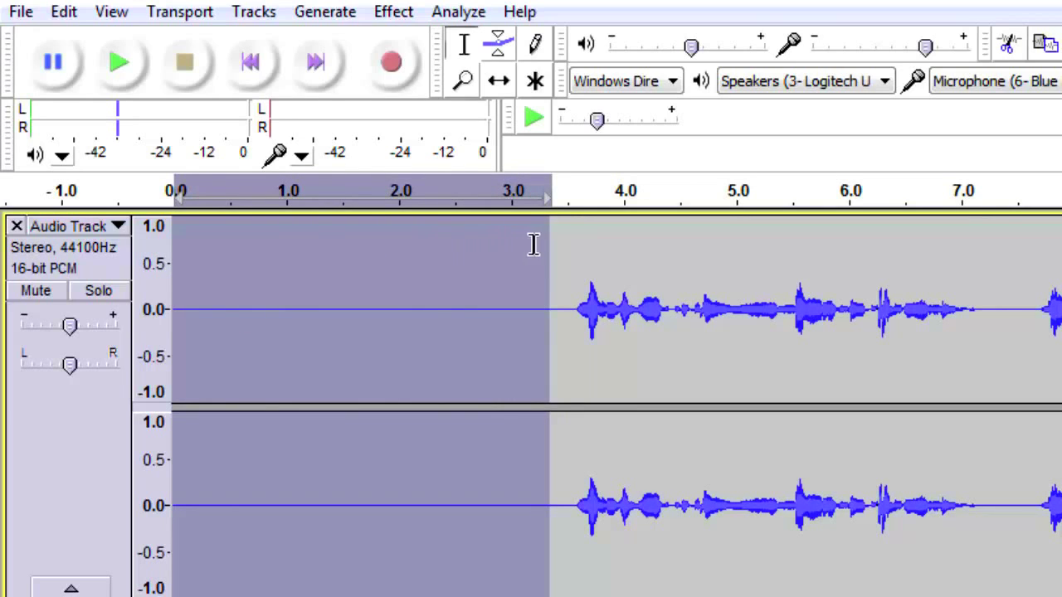
left_click_drag(547, 254, 515, 263)
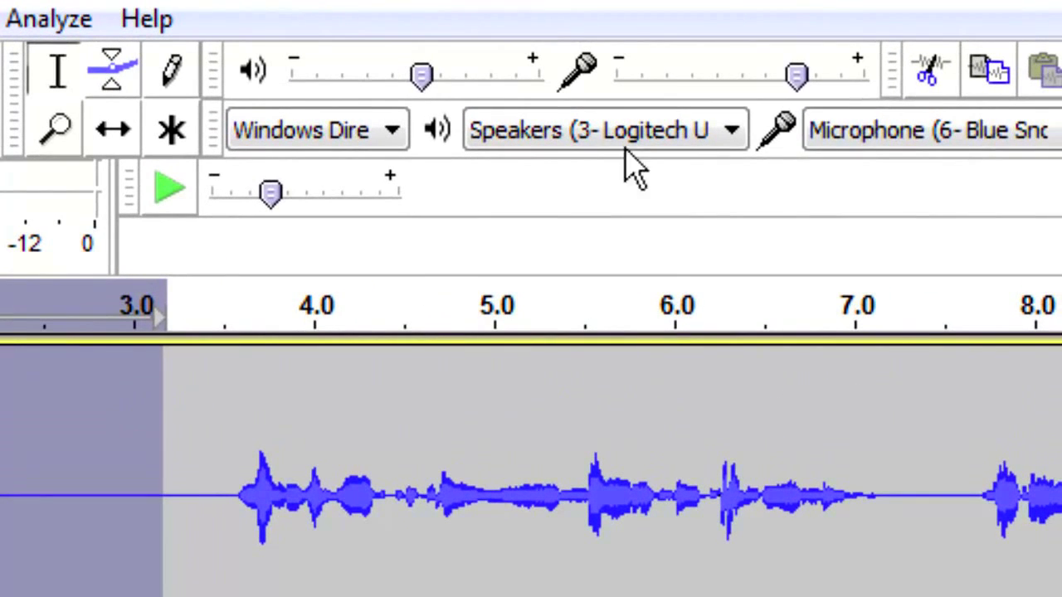
left_click(932, 77)
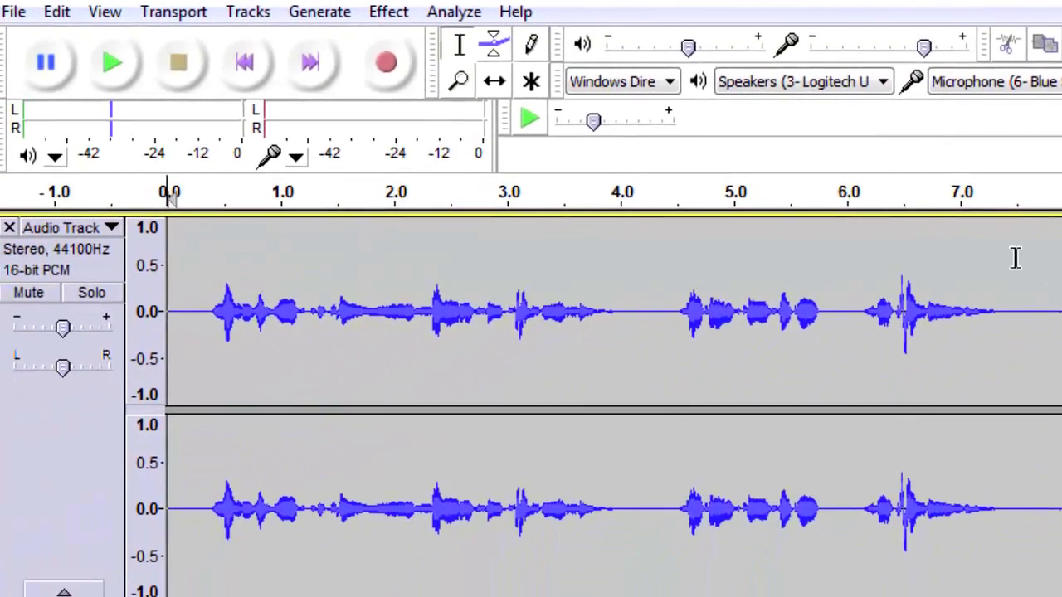
Zoom out with Ctrl+3 and reselect the whole track.
key("ctrl+3")
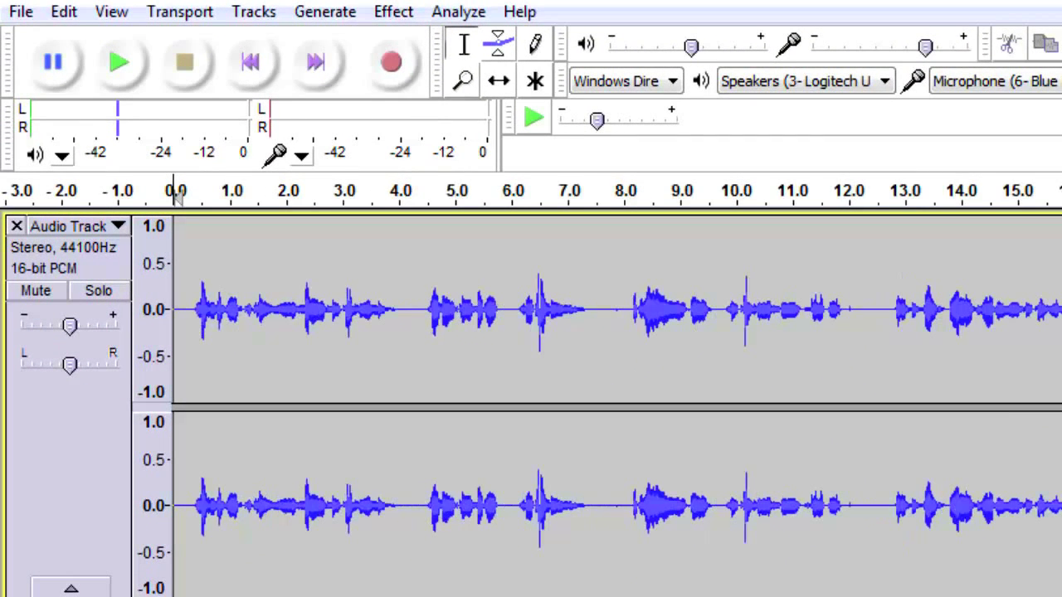
key("ctrl+3")
left_click_drag(1047, 268, 102, 379)
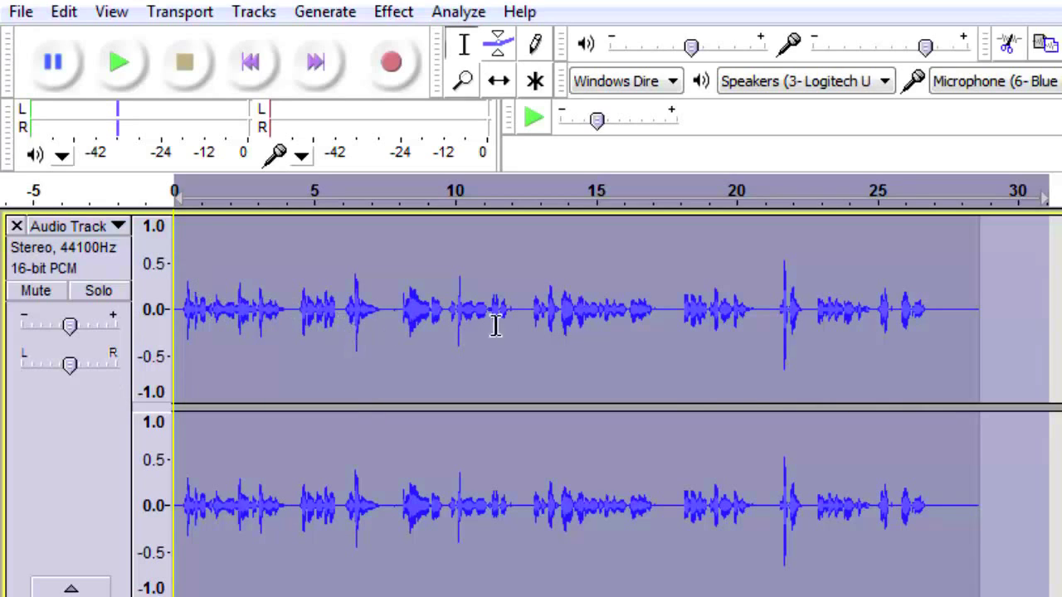
left_click(783, 289)
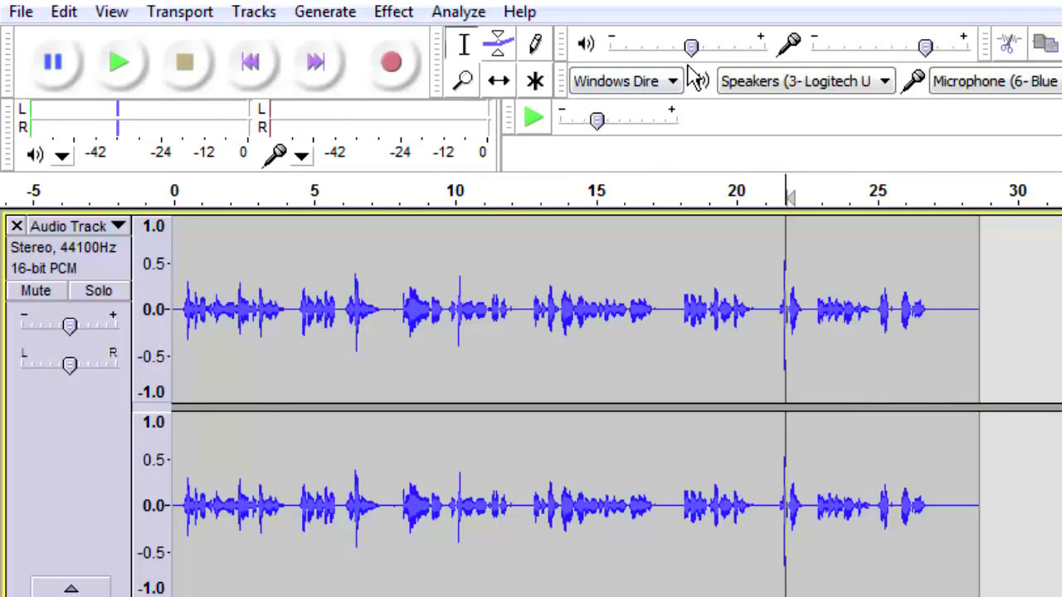
key("ctrl+1")
key("ctrl+1")
key("ctrl+1")
key("ctrl+1")
key("ctrl+1")
key("ctrl+1")
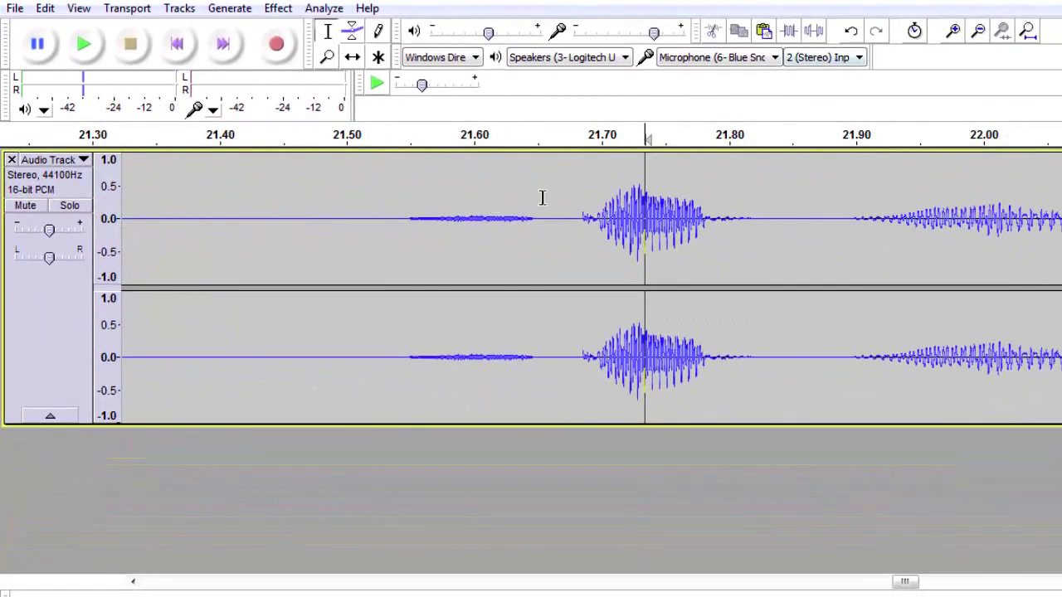
left_click_drag(620, 221, 877, 216)
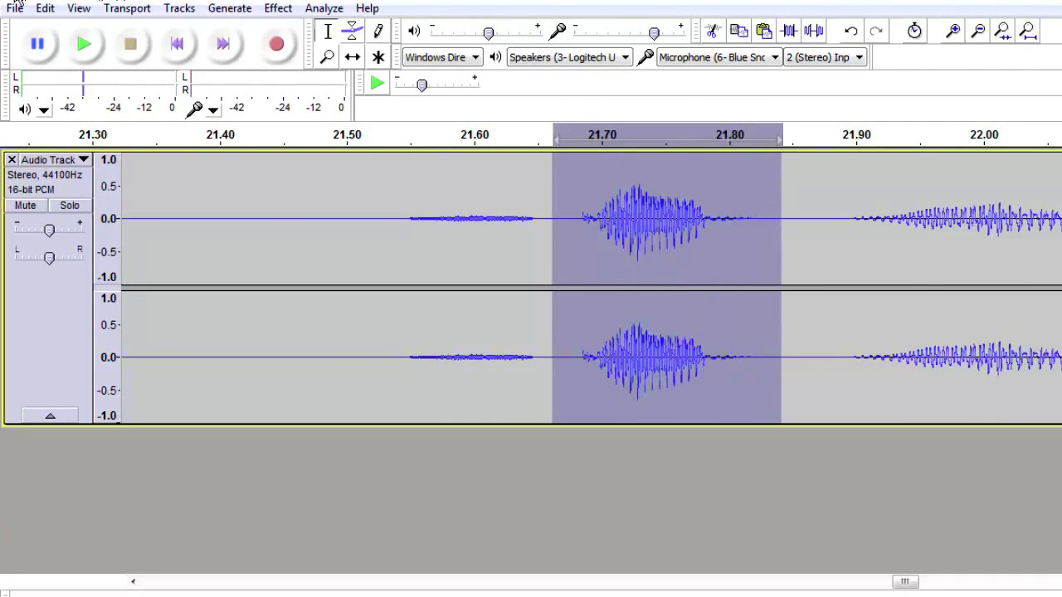
left_click(84, 46)
left_click(980, 31)
left_click(979, 31)
left_click(980, 31)
left_click(980, 32)
left_click(980, 31)
left_click(979, 31)
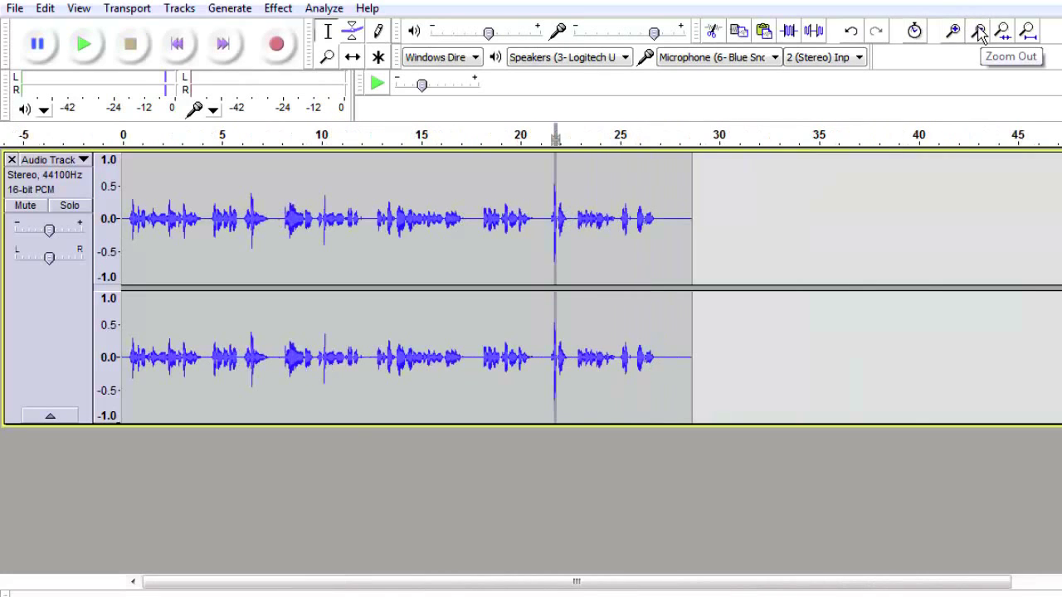
left_click_drag(672, 174, 90, 253)
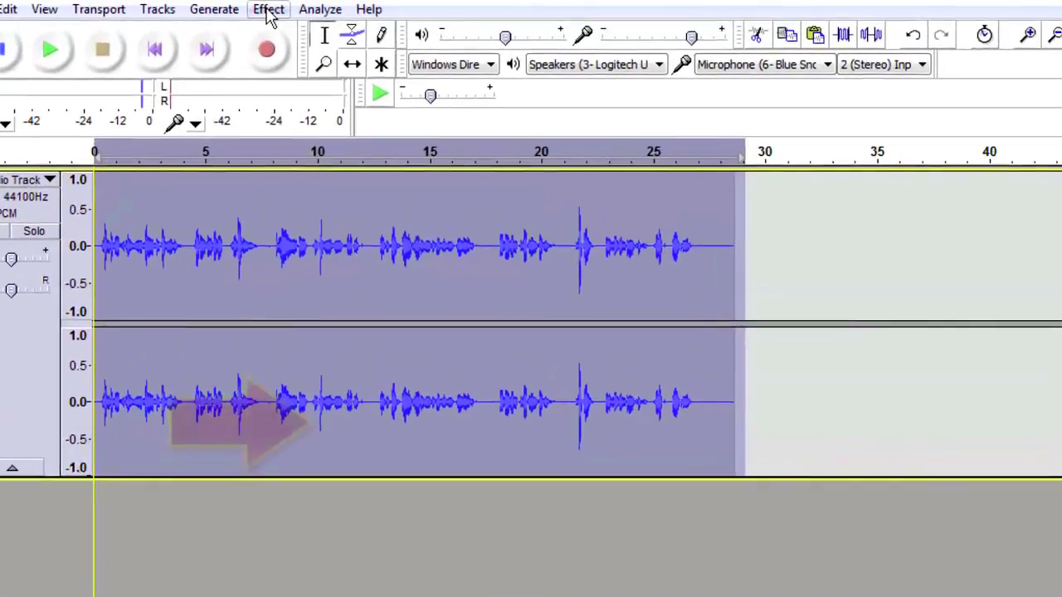
In the Normalize dialog, set the peak amplitude to -2.0 dB.
left_click(268, 11)
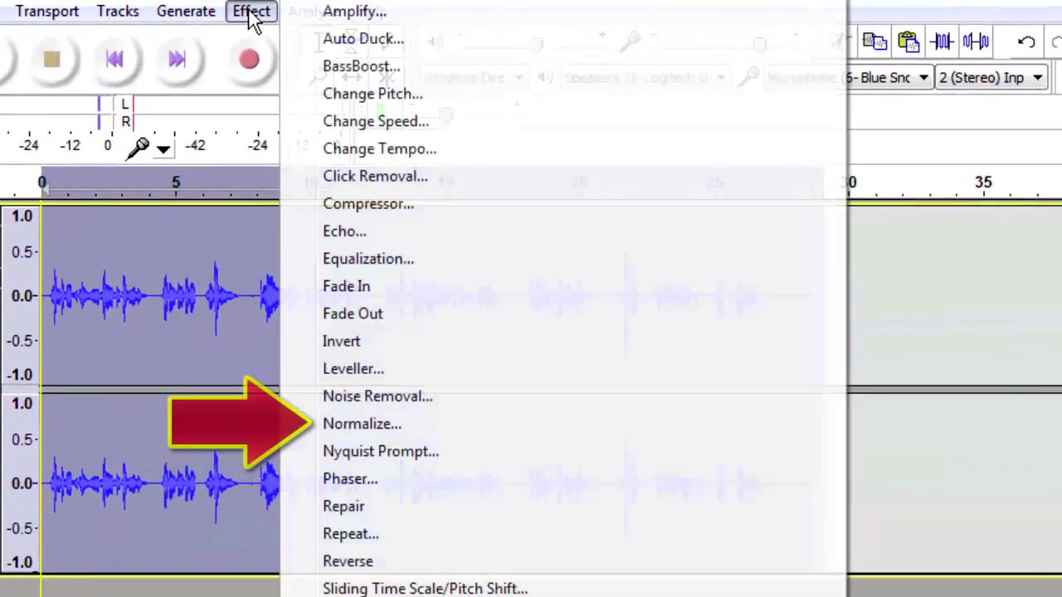
left_click(360, 427)
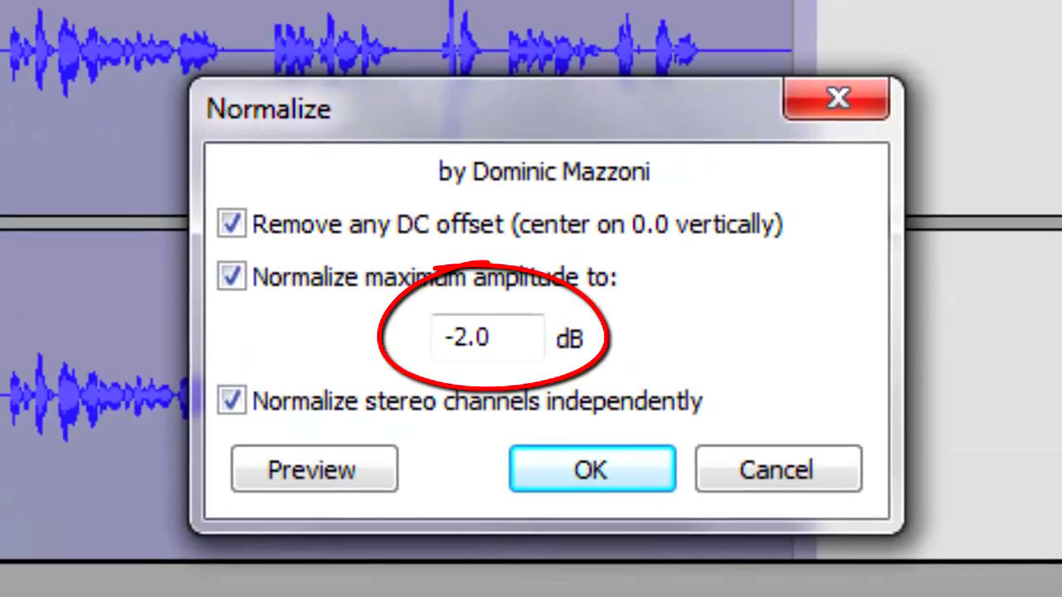
left_click(469, 340)
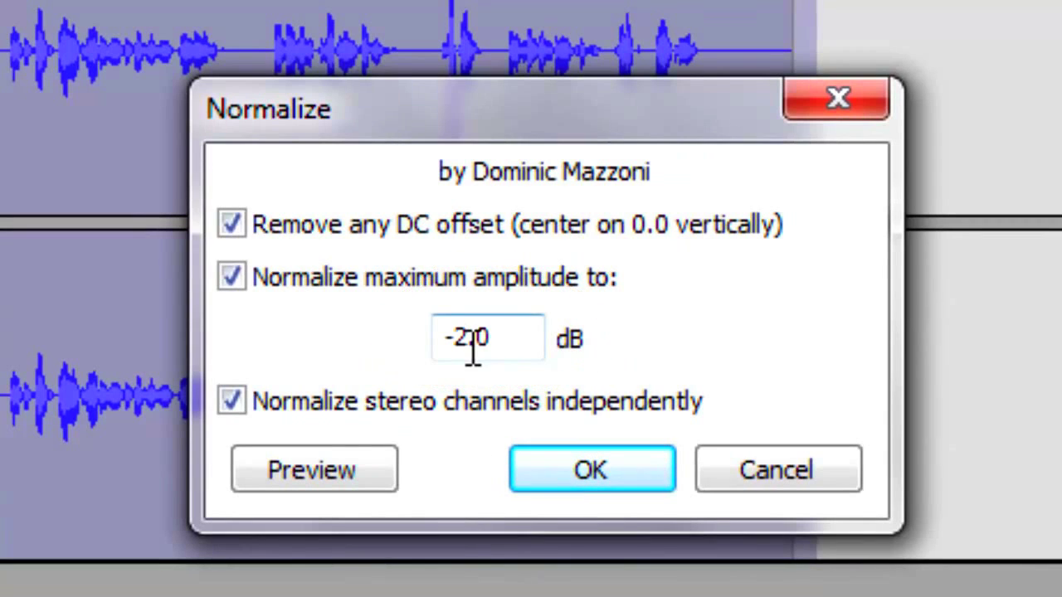
key("BackSpace")
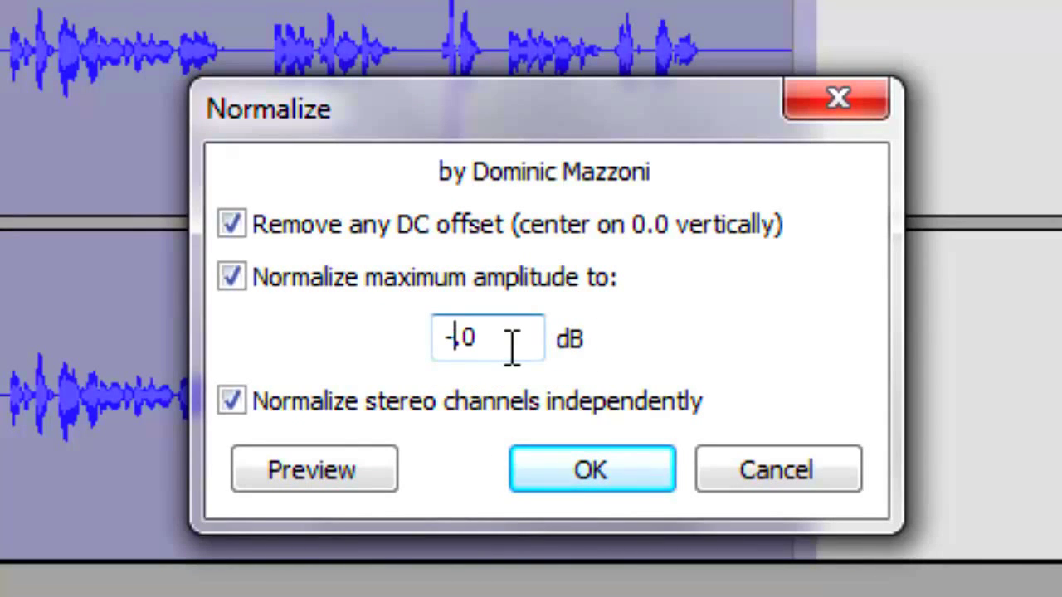
type("1.")
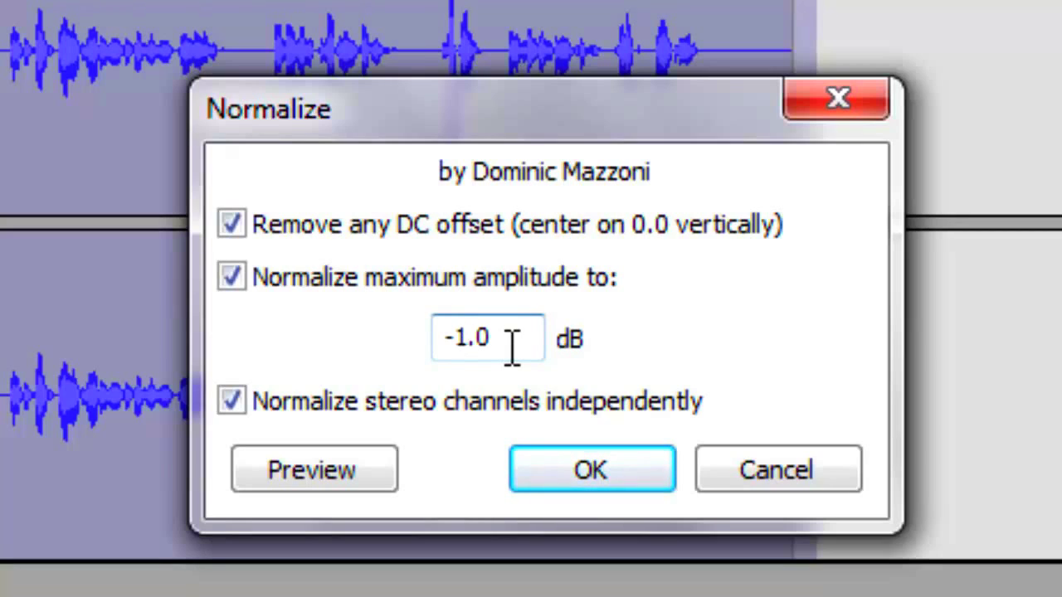
key("BackSpace")
type("0")
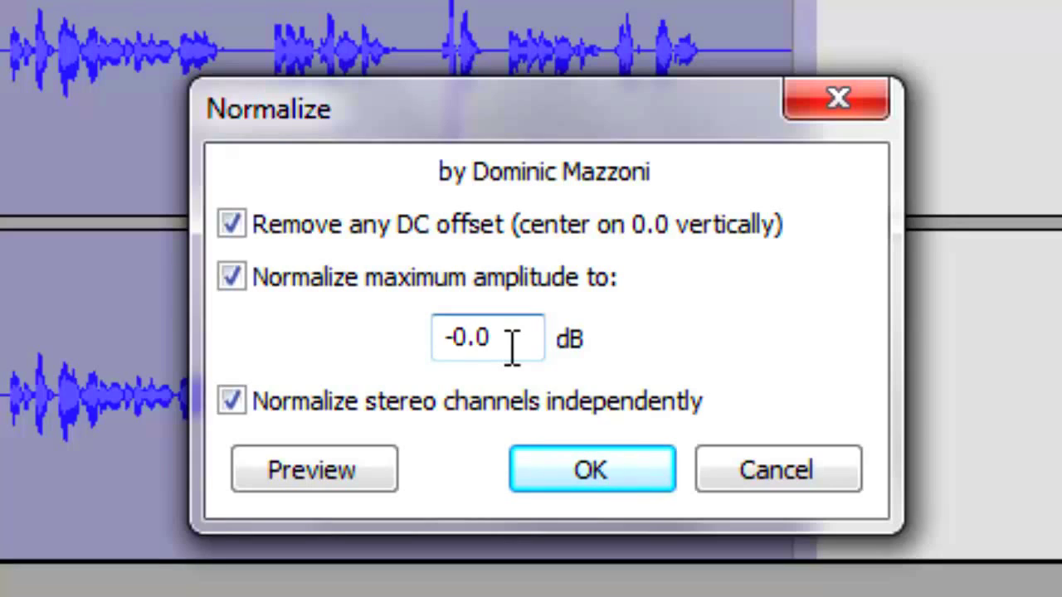
key("BackSpace")
type("1")
left_click(500, 340)
key("BackSpace")
type("5")
left_click(470, 340)
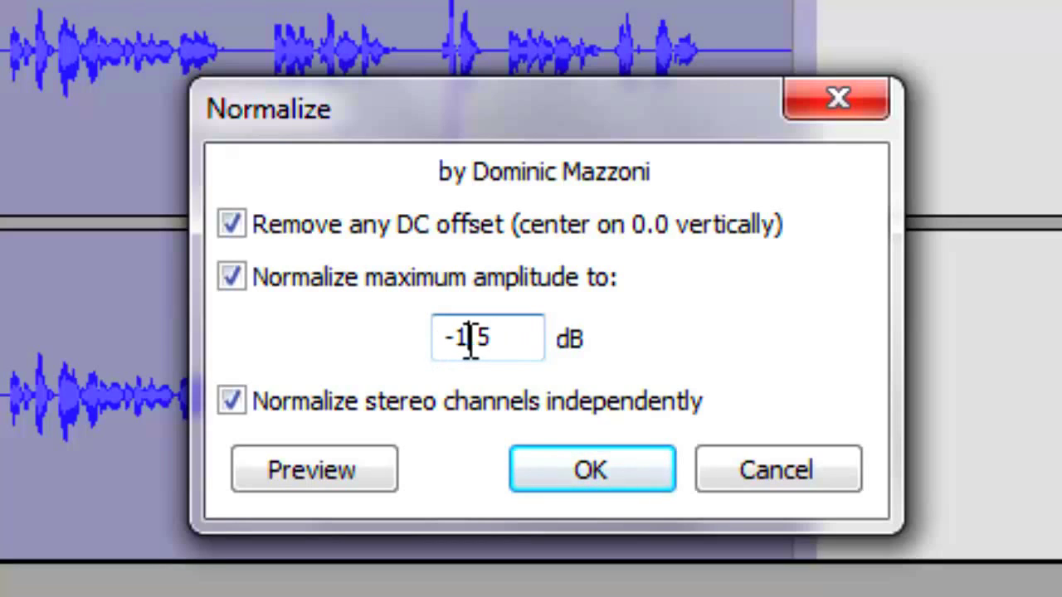
key("BackSpace")
type("2")
left_click(509, 347)
key("BackSpace")
type("0")
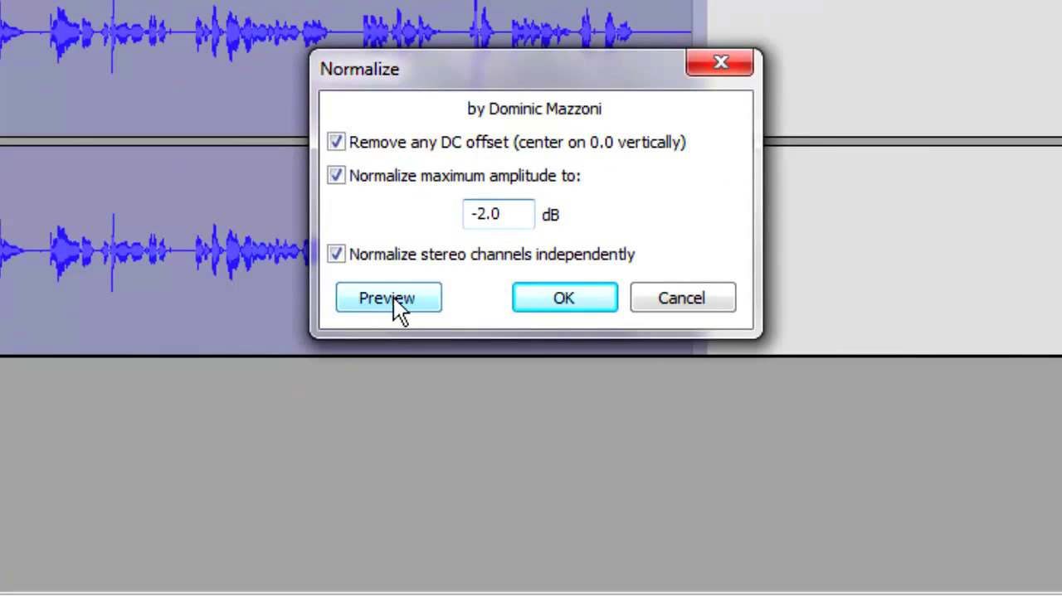
Briefly preview the normalization, then apply it.
left_click(393, 298)
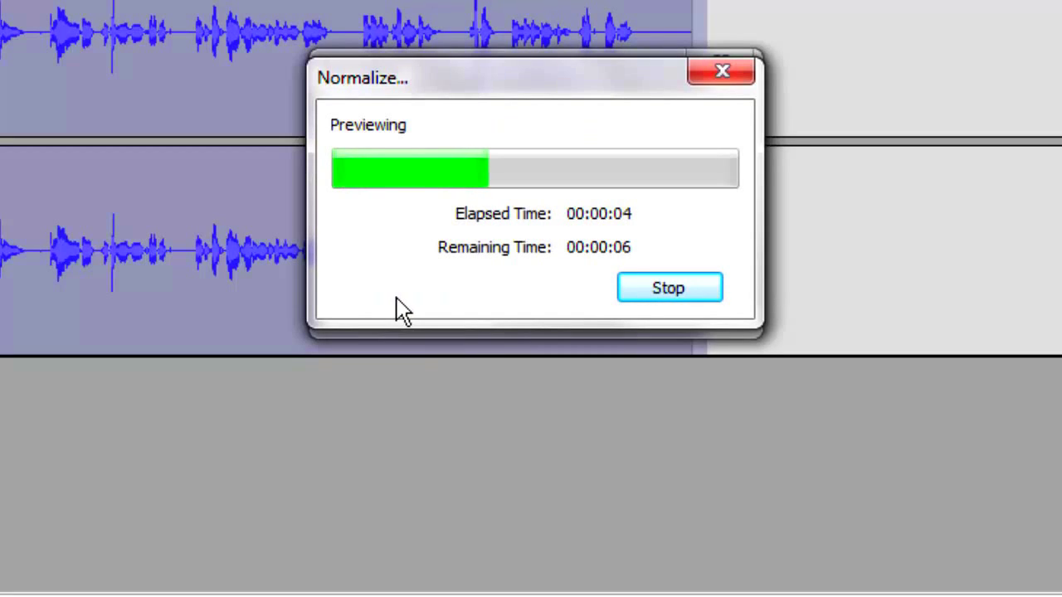
left_click(668, 291)
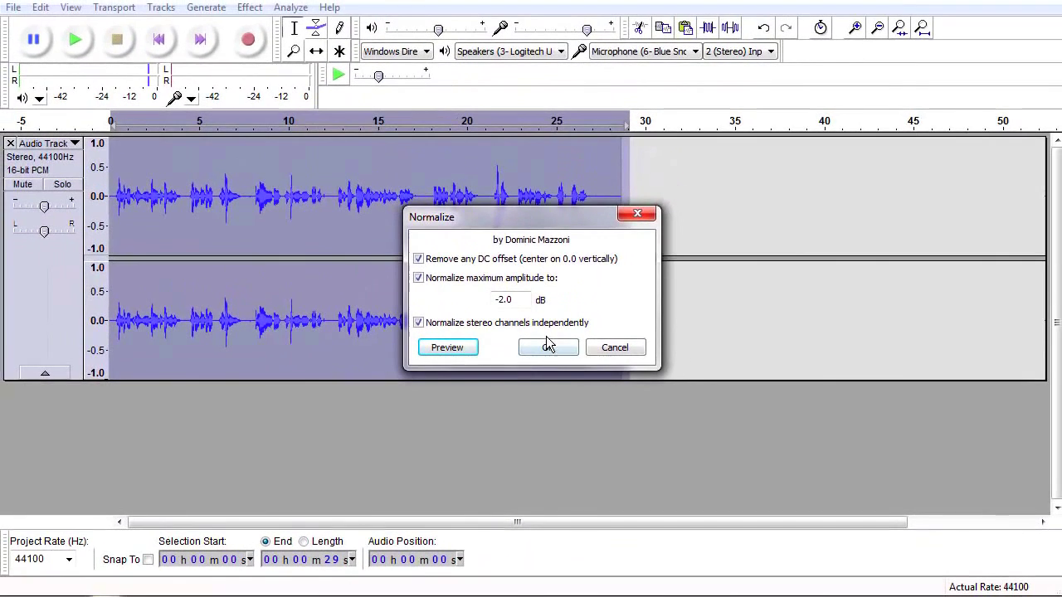
left_click(547, 347)
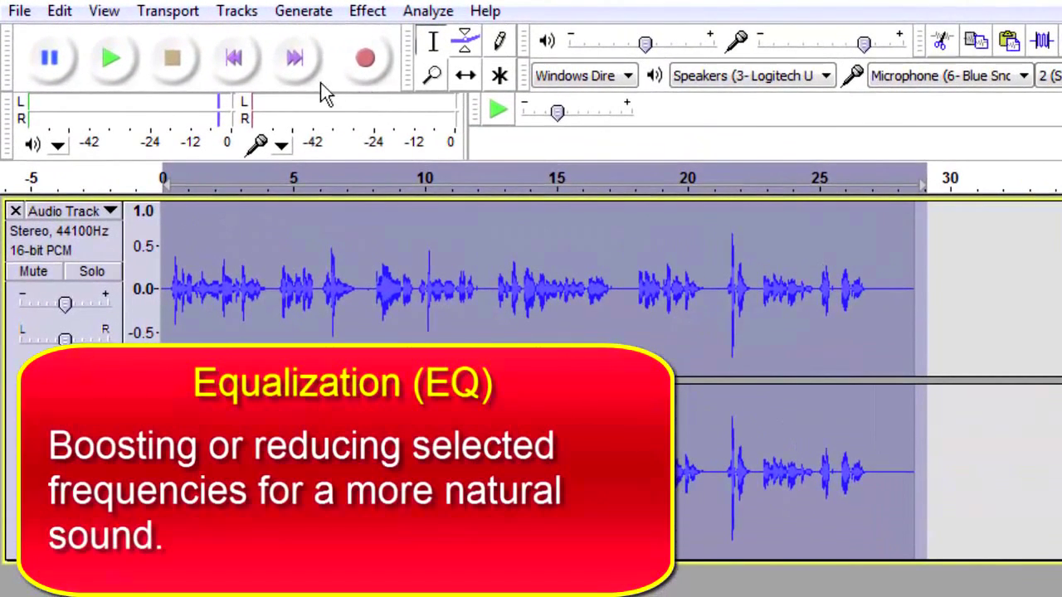
Open Equalization and browse the preset curves, keeping the 'unnamed' low/high-cut curve.
left_click(373, 15)
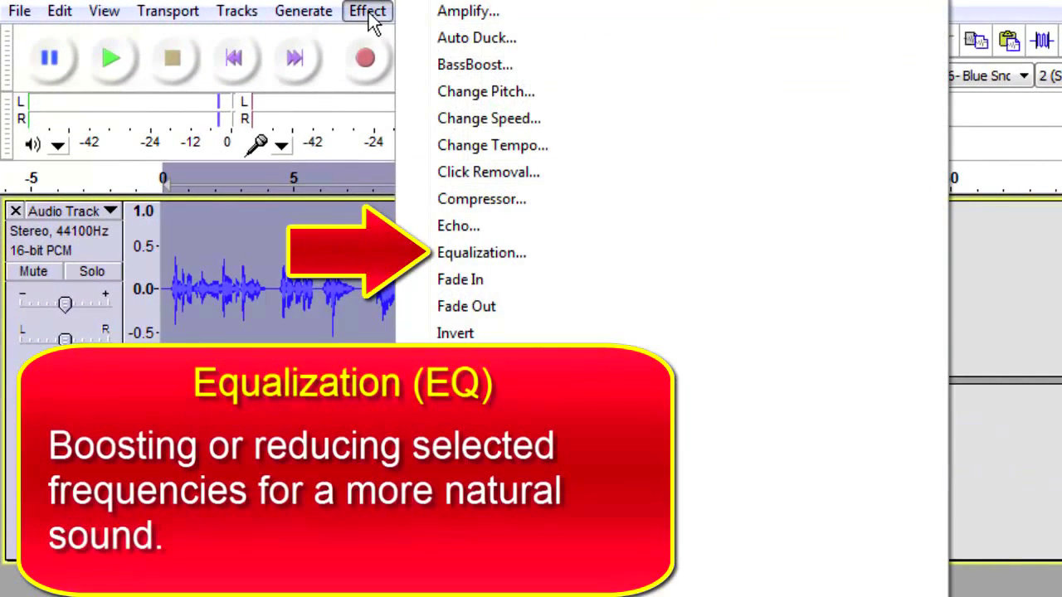
left_click(489, 254)
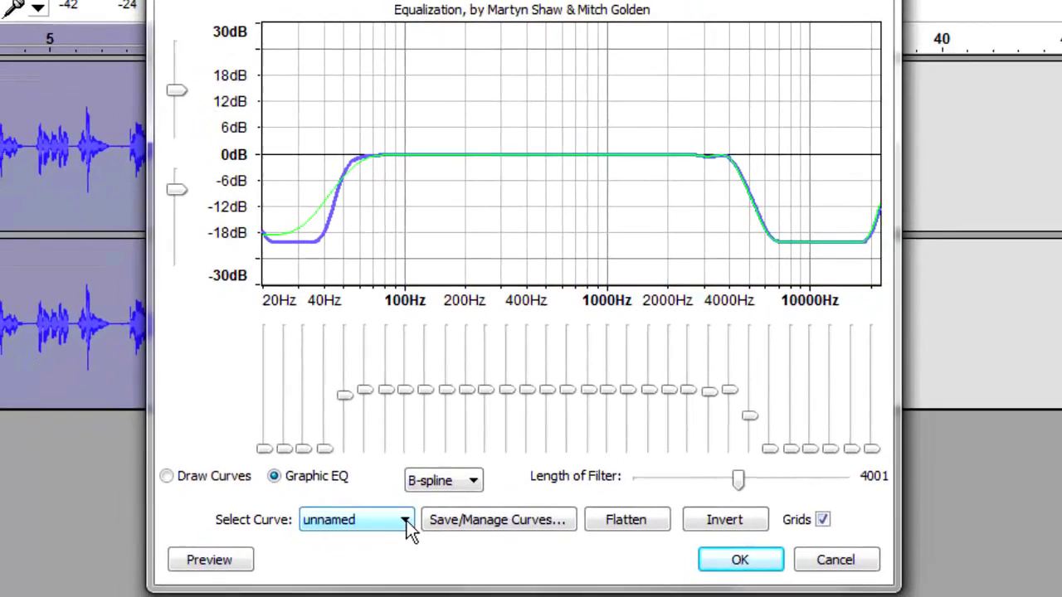
left_click(378, 537)
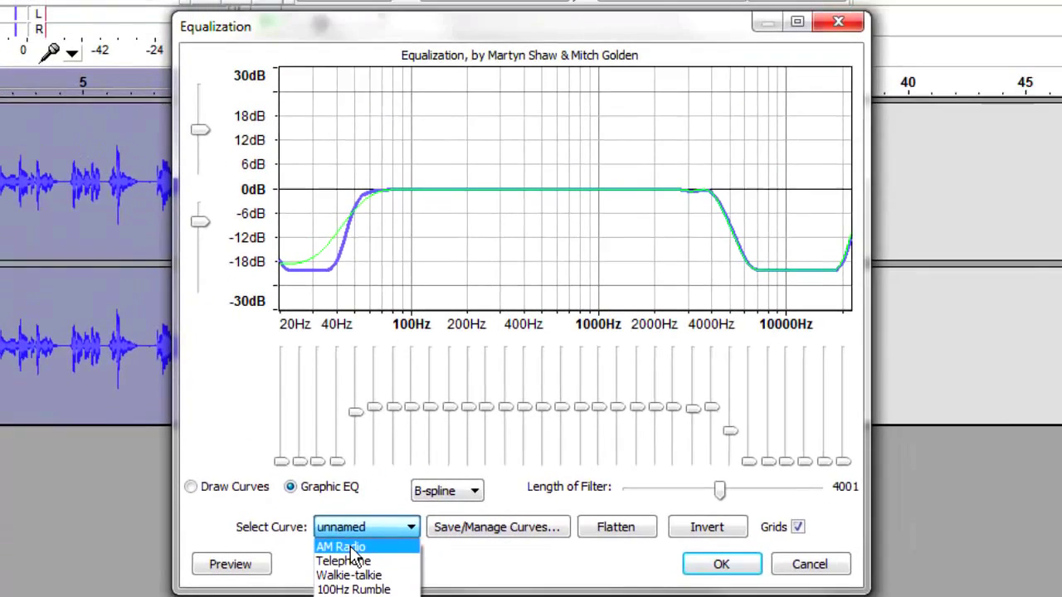
left_click(351, 526)
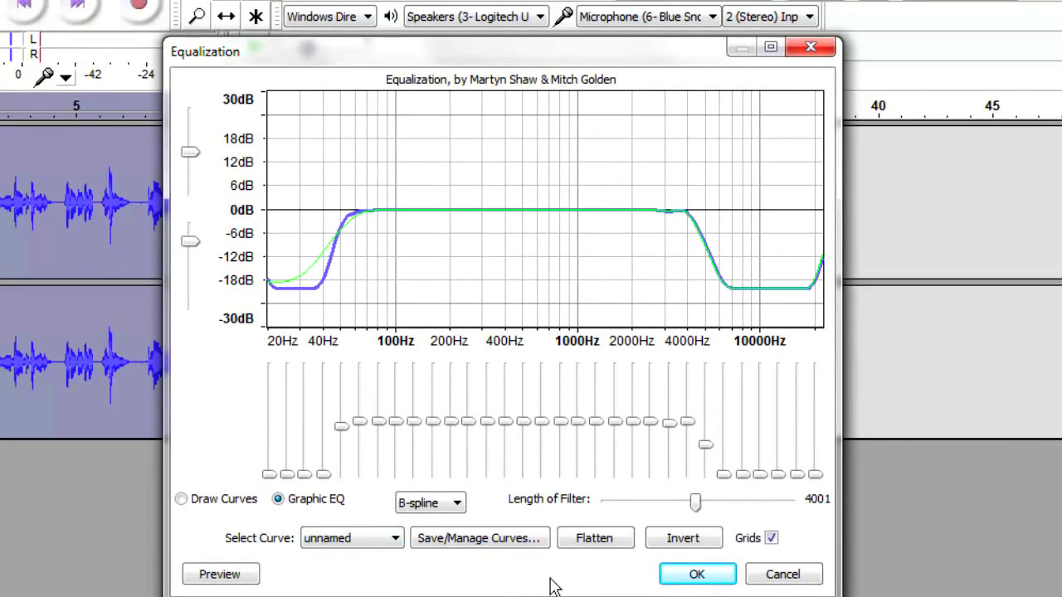
Raise the 6.3k, 8k, 10k, 12.5k, 16kHz bands to -16, -17, -16, -16, -18 dB and apply.
left_click(233, 572)
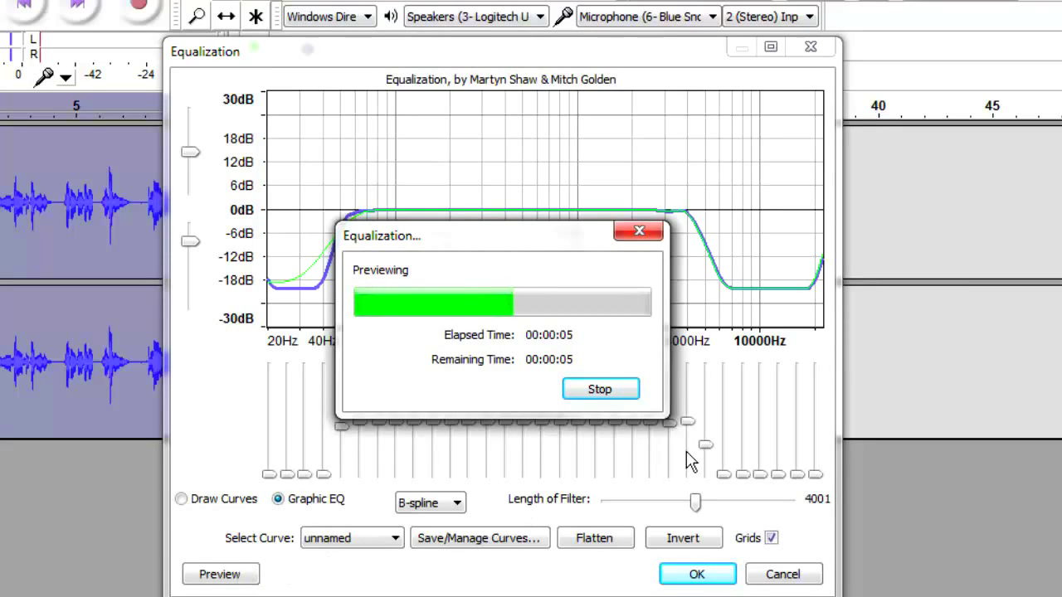
left_click(611, 392)
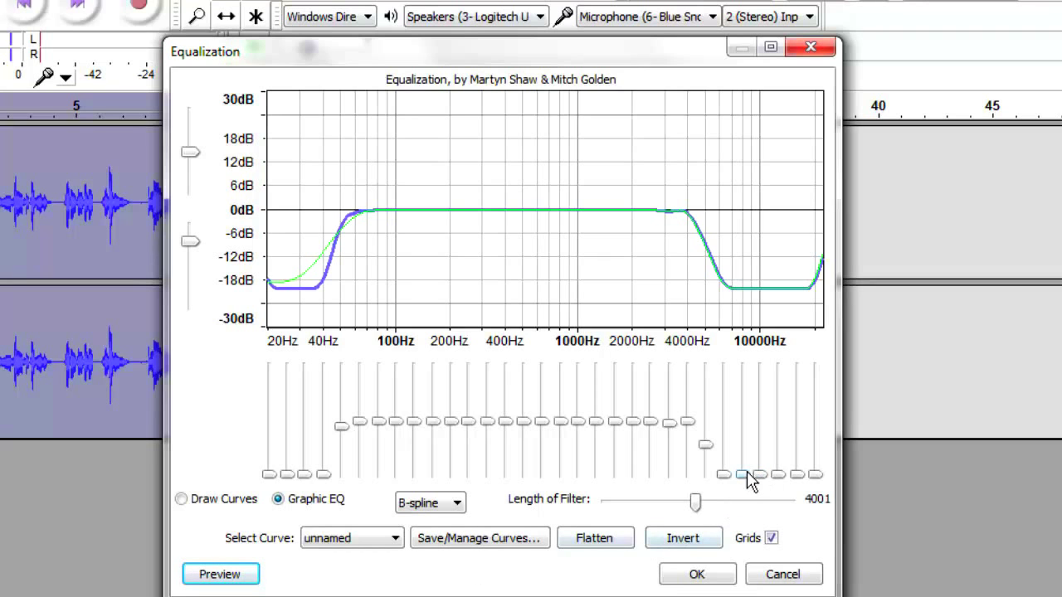
left_click_drag(725, 476, 723, 464)
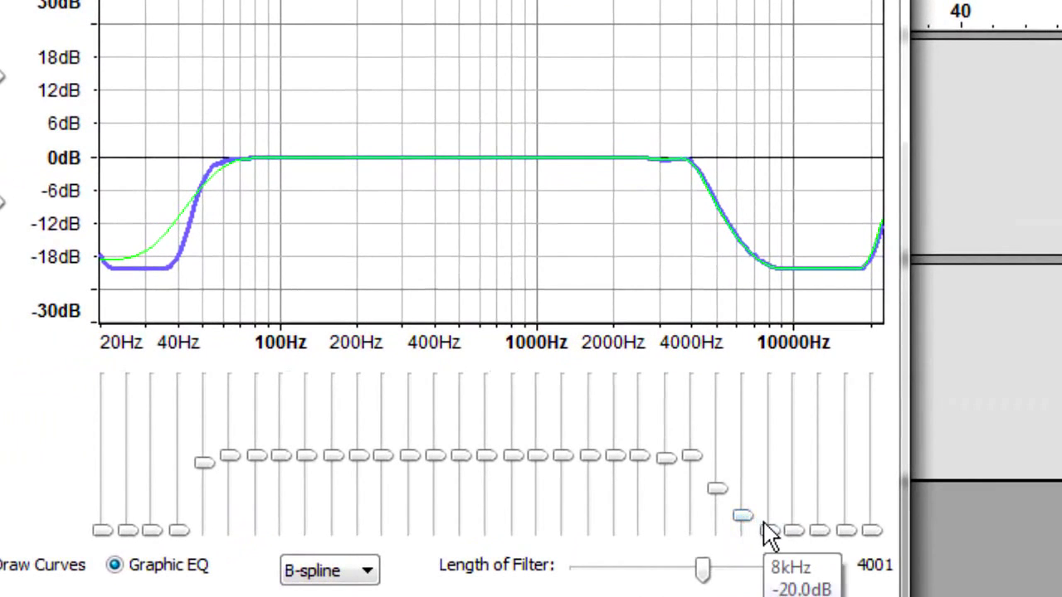
left_click_drag(773, 531, 775, 520)
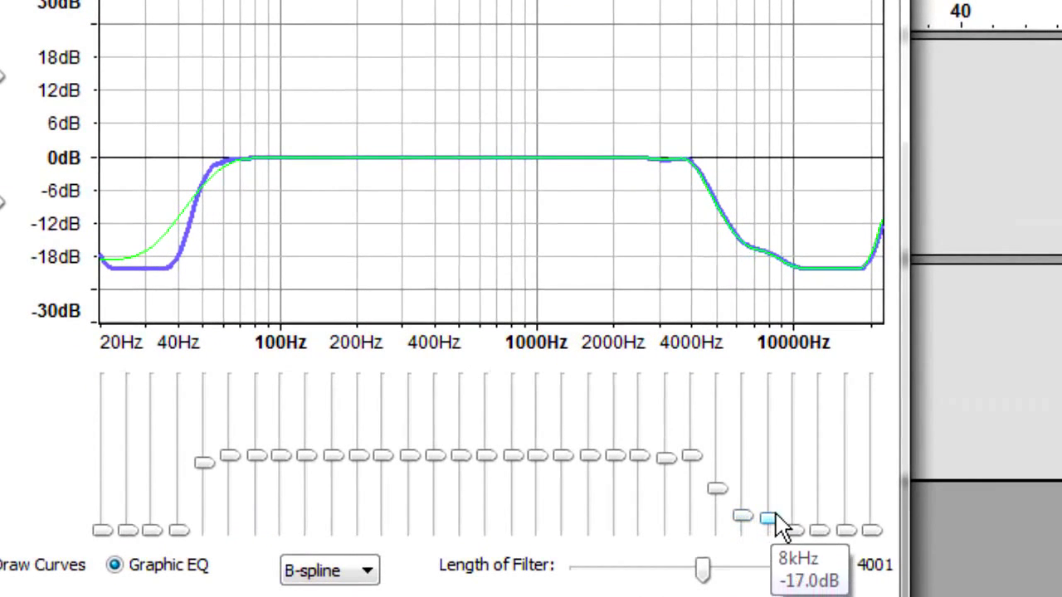
left_click(797, 524)
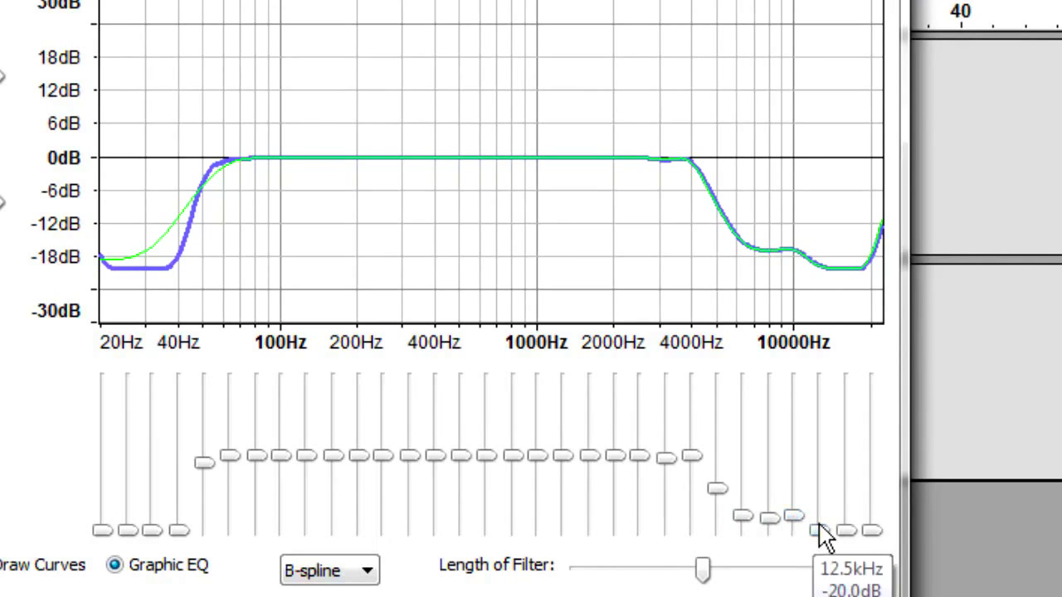
left_click(819, 524)
left_click_drag(845, 529, 877, 541)
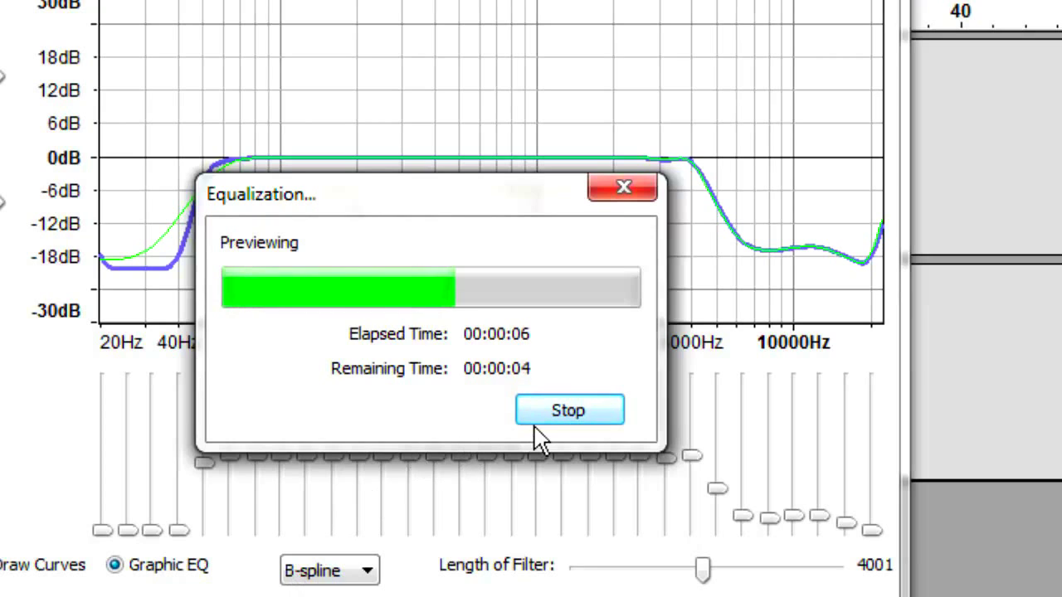
left_click(569, 414)
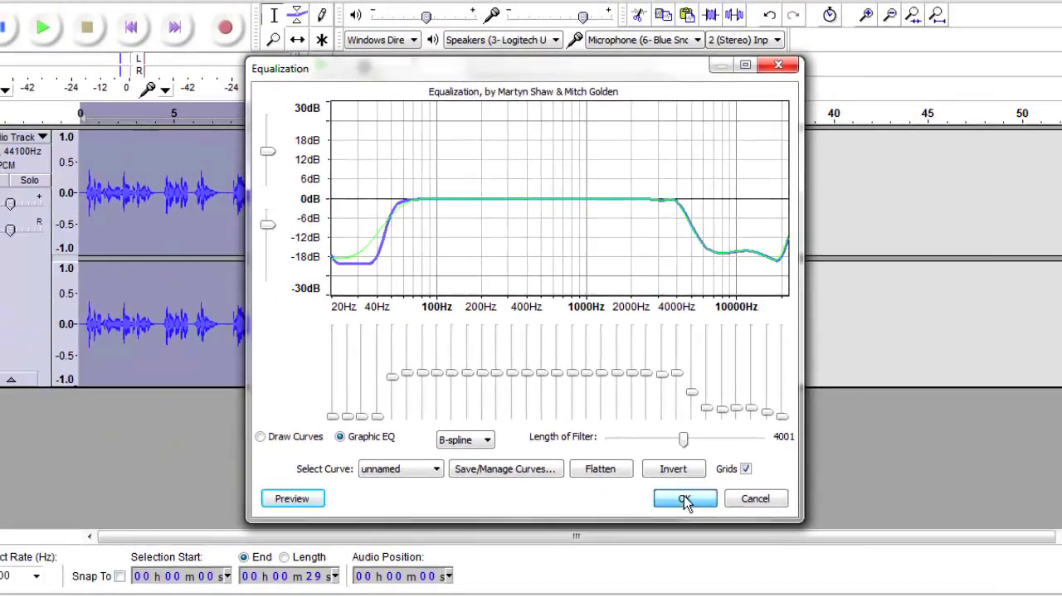
left_click(683, 498)
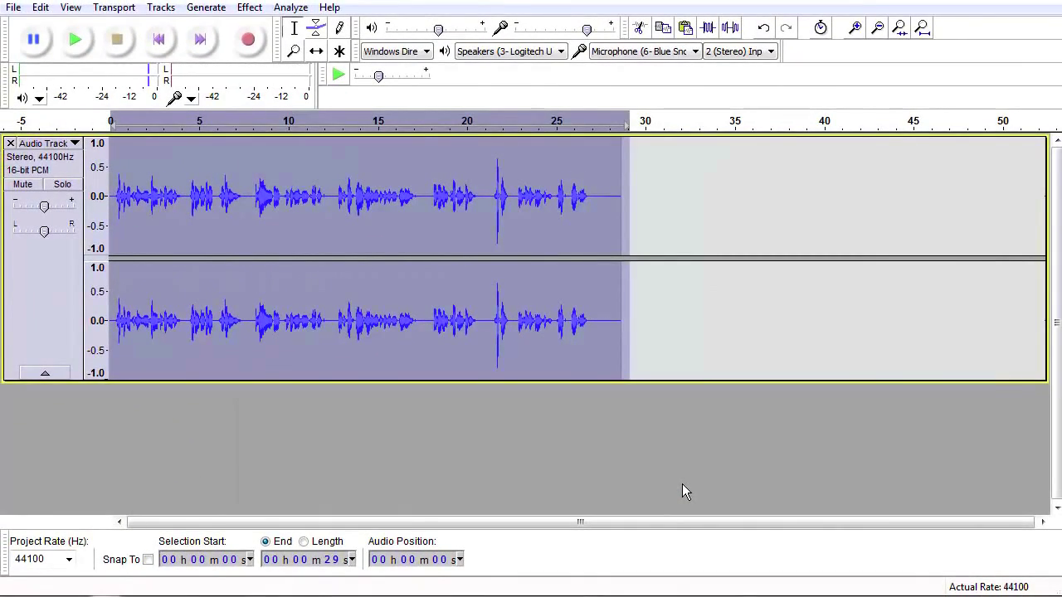
Select the track to 30 s and apply the Compressor at -10 dB threshold, 2:1 ratio.
left_click_drag(651, 211, 109, 203)
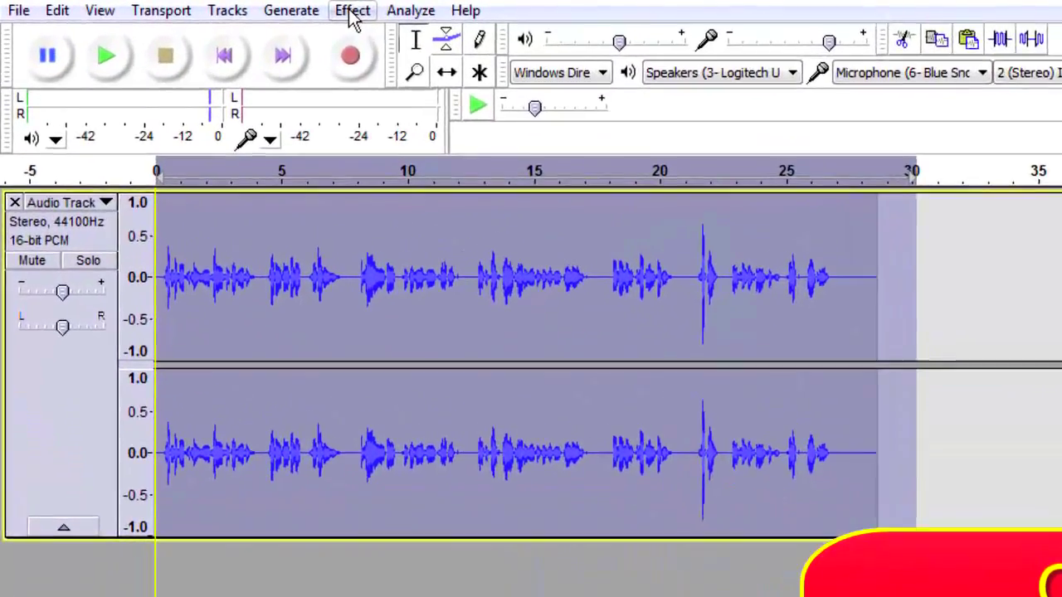
left_click(352, 13)
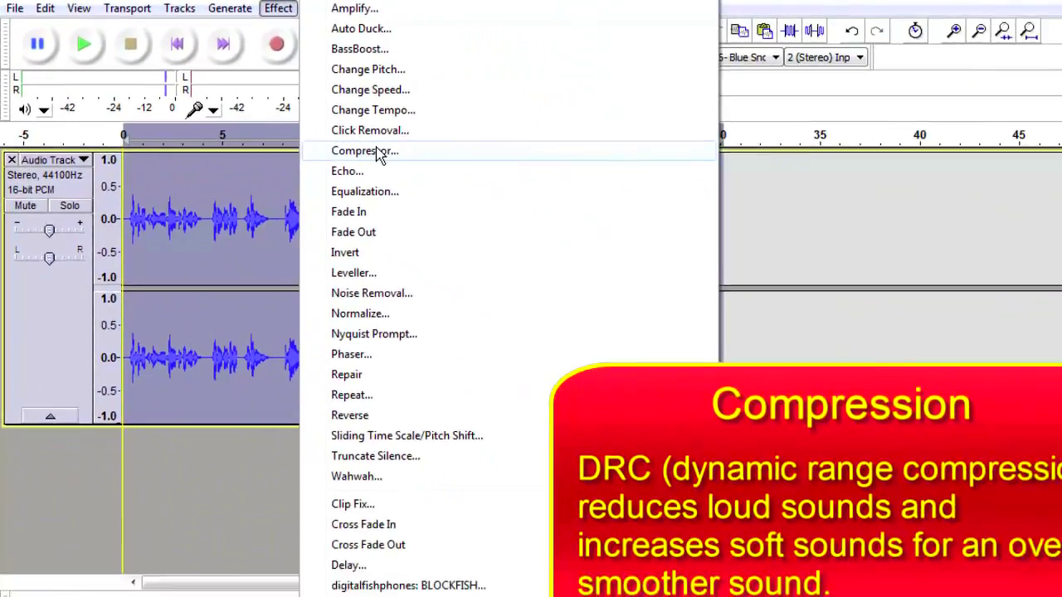
left_click(377, 152)
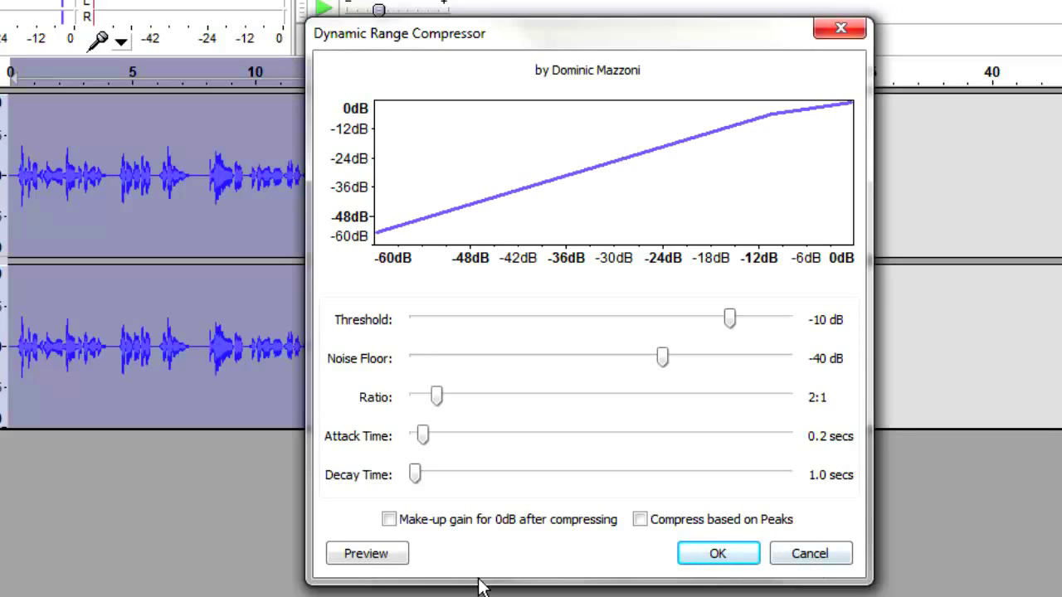
left_click(368, 554)
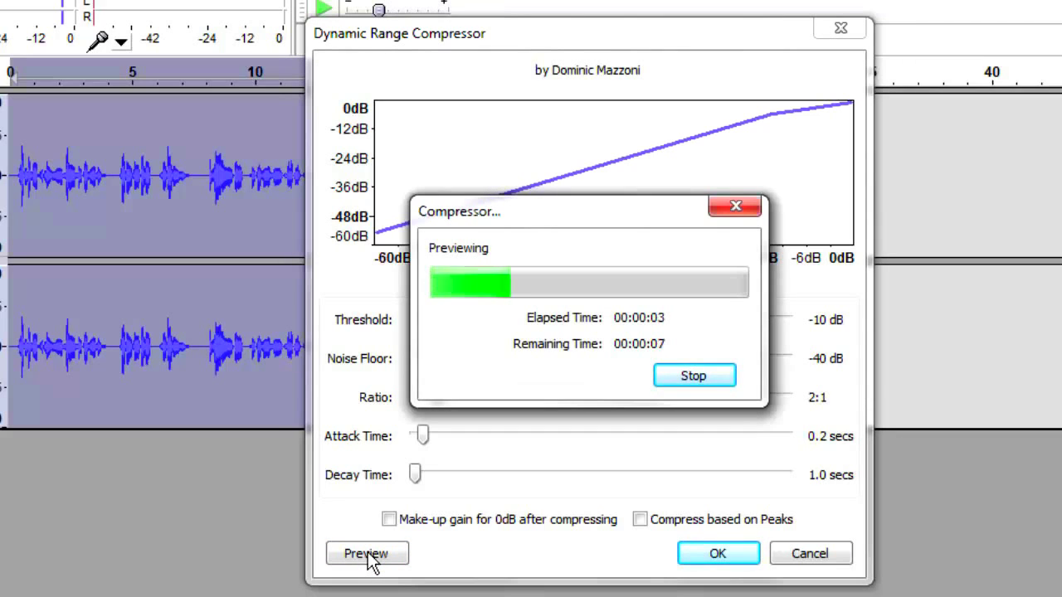
left_click(711, 377)
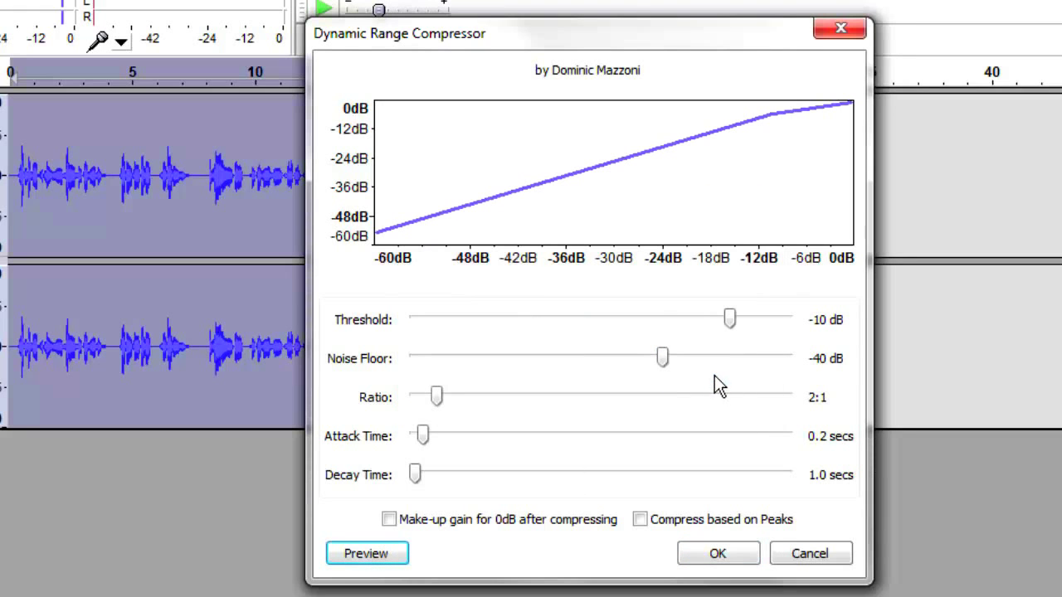
left_click(733, 547)
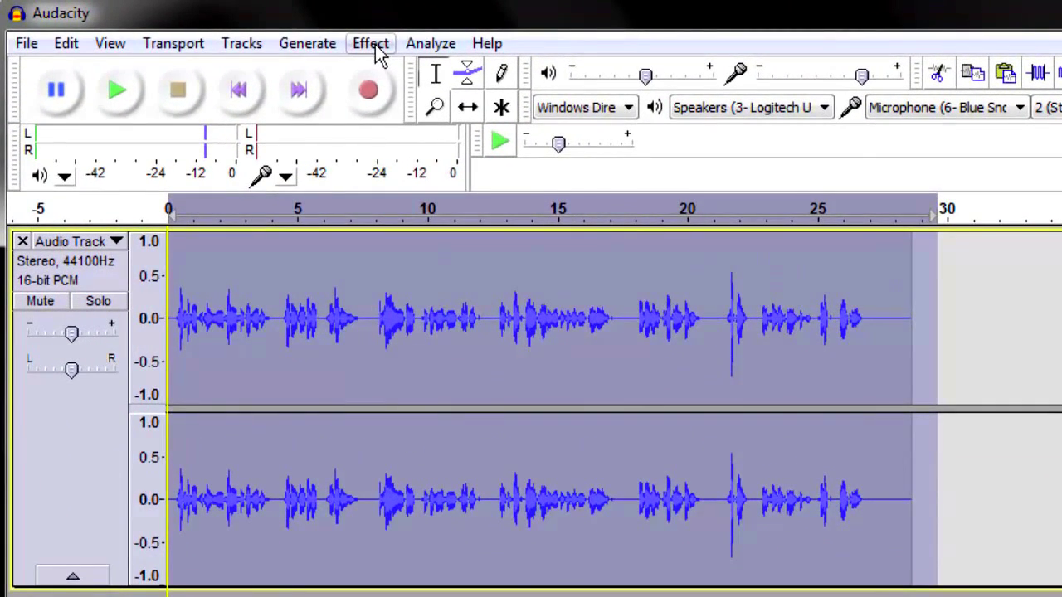
Normalize the compressed track again to -2.0 dB peak, then clear the selection.
left_click(373, 46)
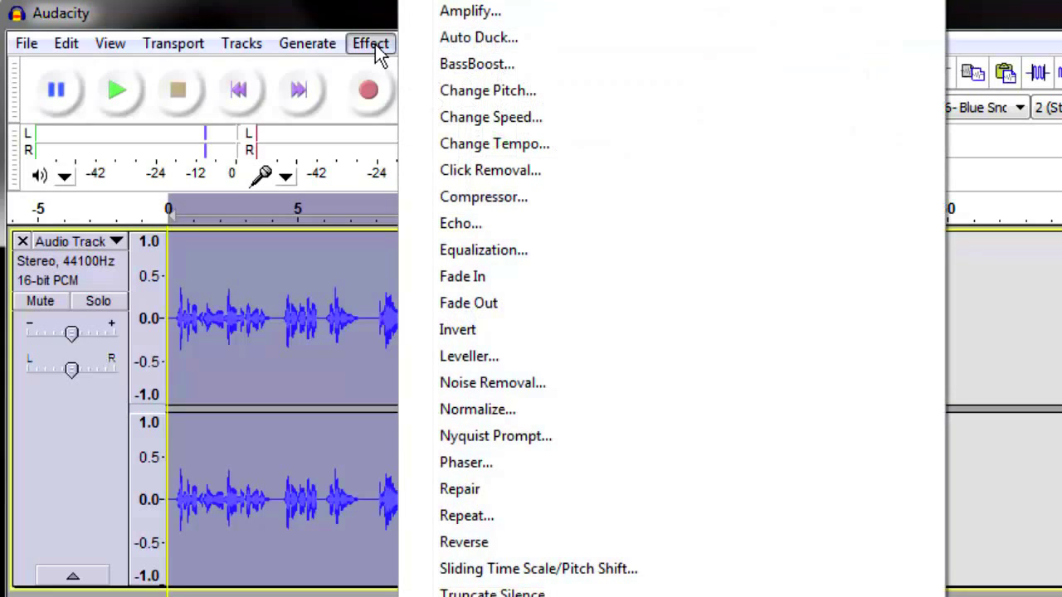
left_click(473, 410)
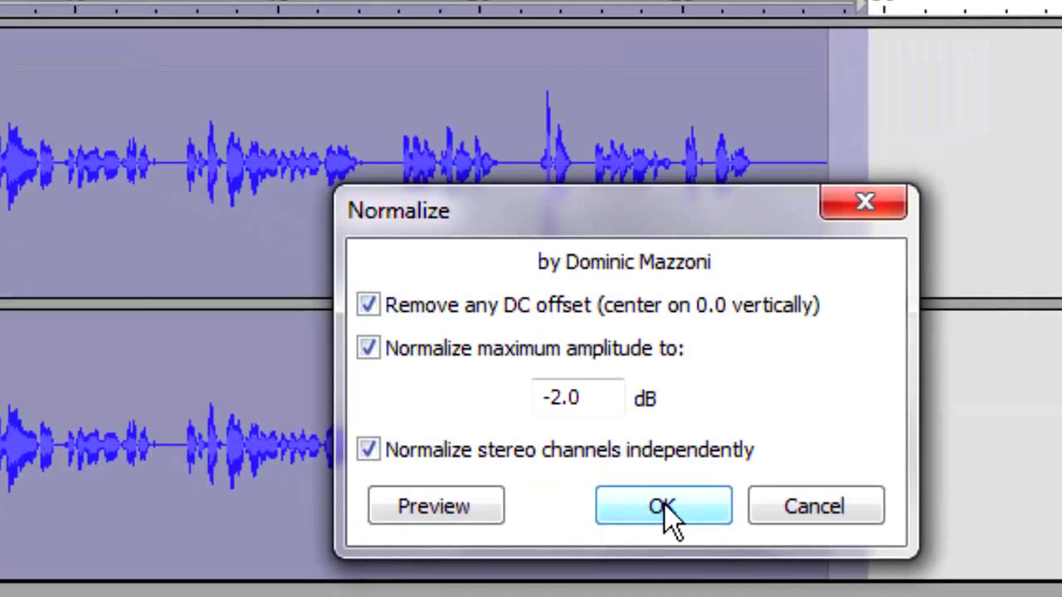
left_click(665, 505)
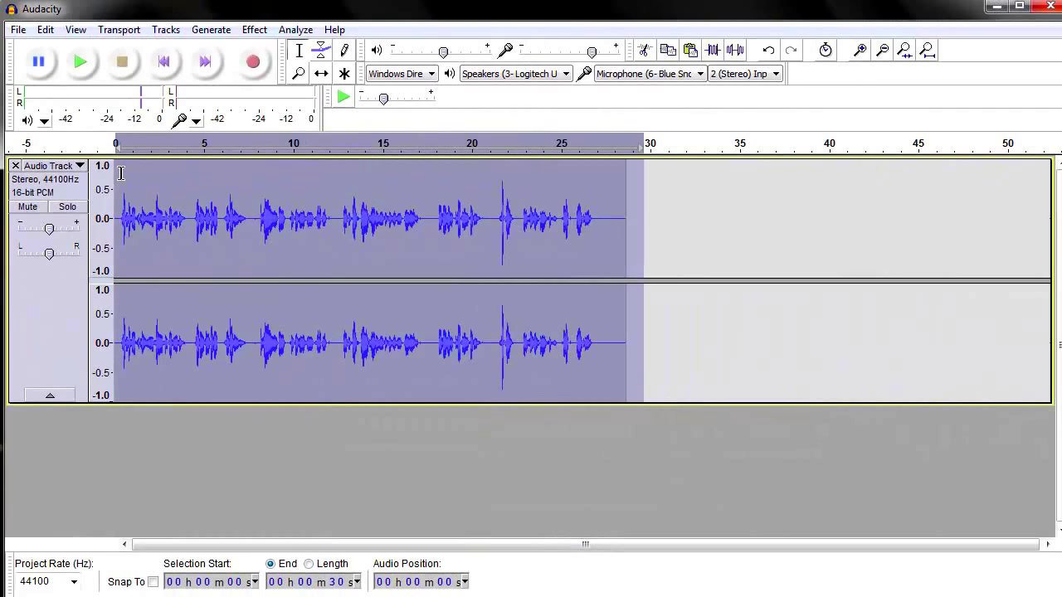
left_click(467, 153)
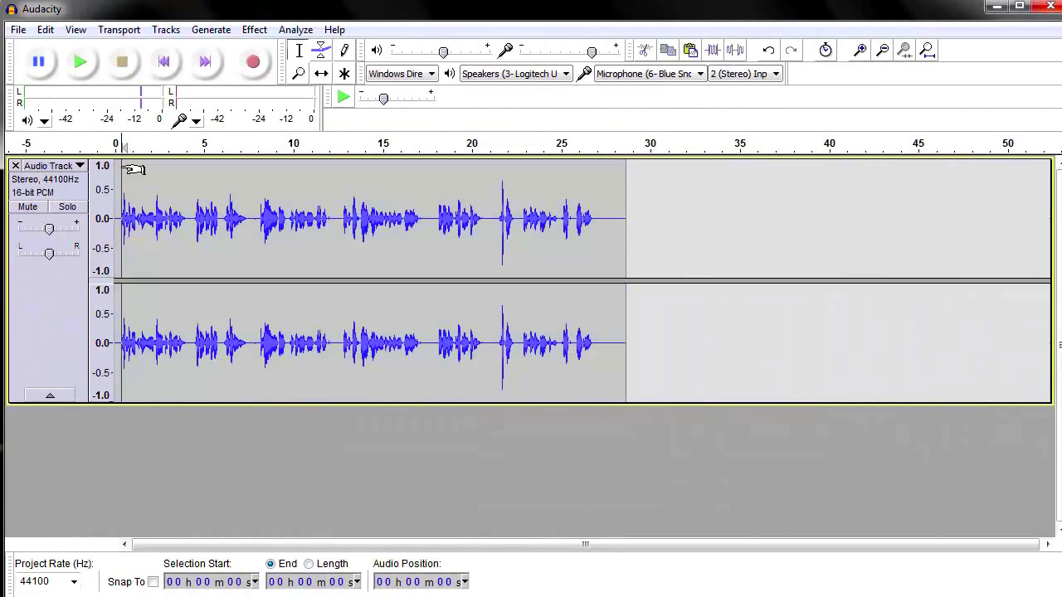
Play back the first nine seconds, stop, and place the cursor at about 6 s.
left_click(80, 60)
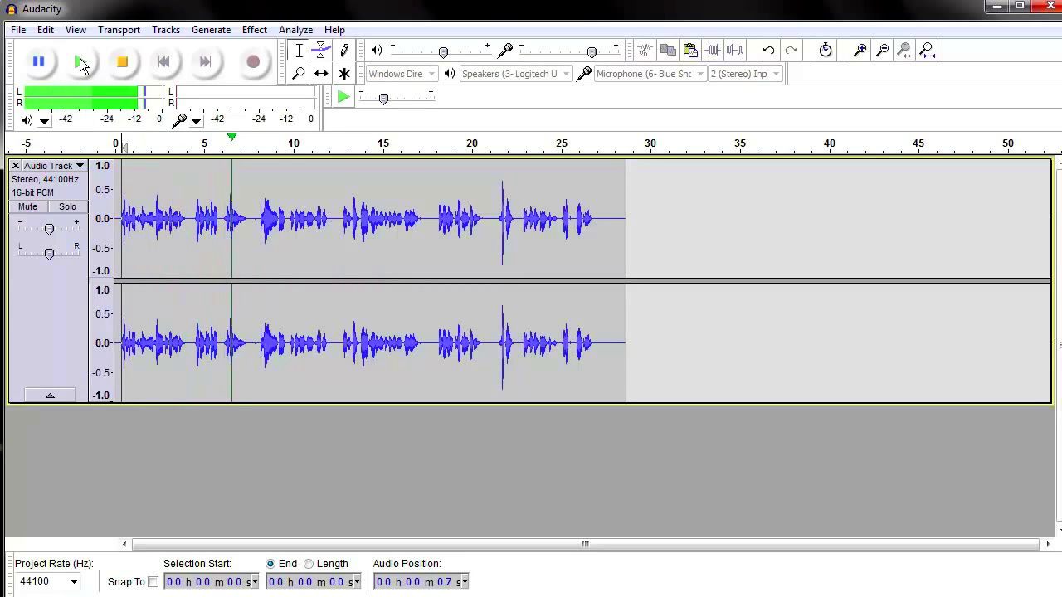
left_click(122, 61)
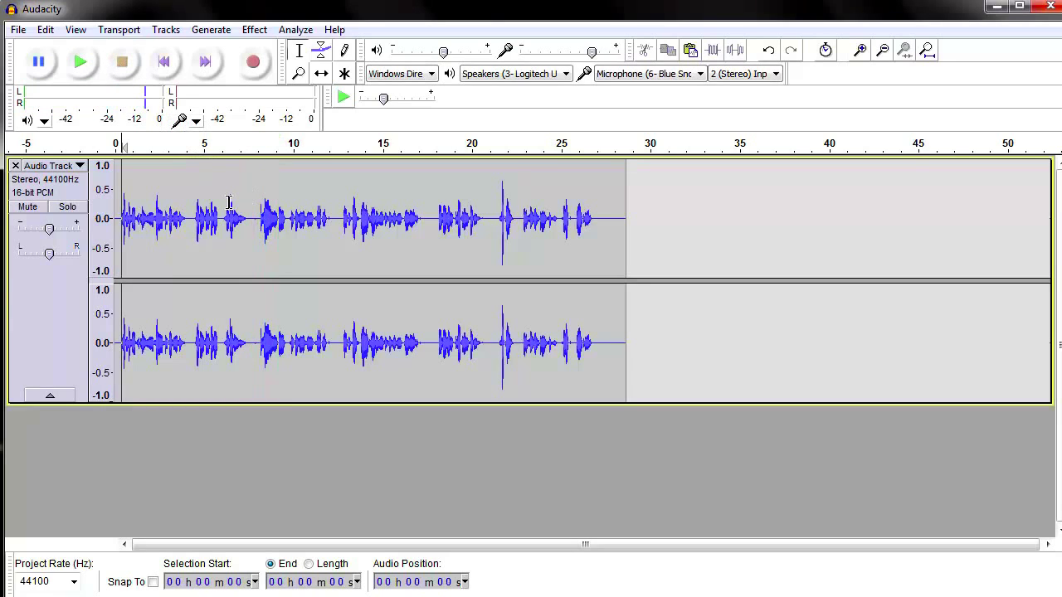
left_click(232, 199)
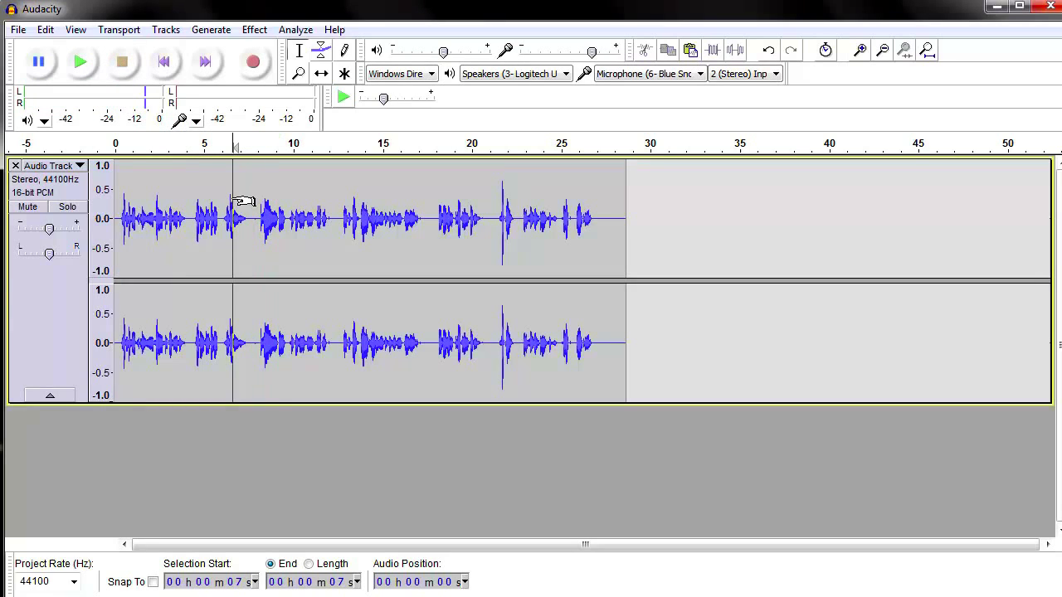
left_click(229, 198)
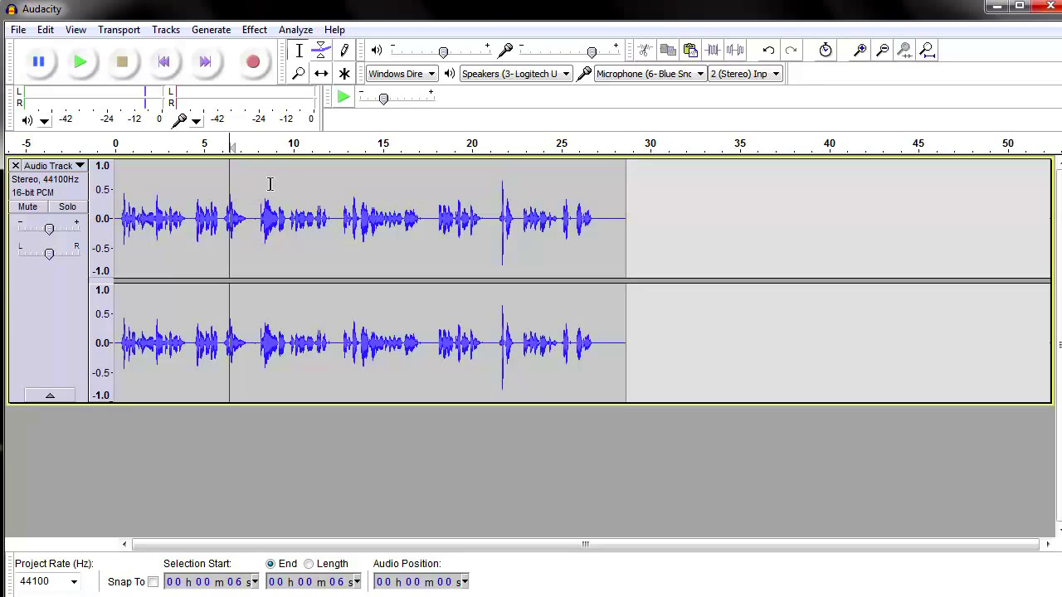
left_click(861, 48)
Zoom in near 6 s, select the short spike around 6.5 s and play it.
left_click(861, 48)
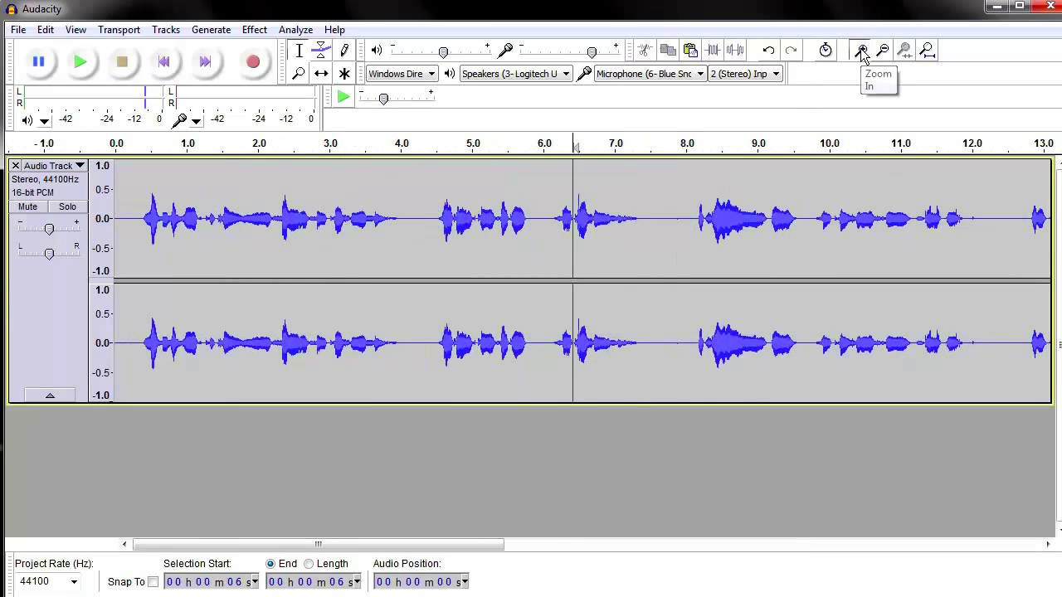
left_click(861, 50)
left_click(861, 50)
left_click(861, 50)
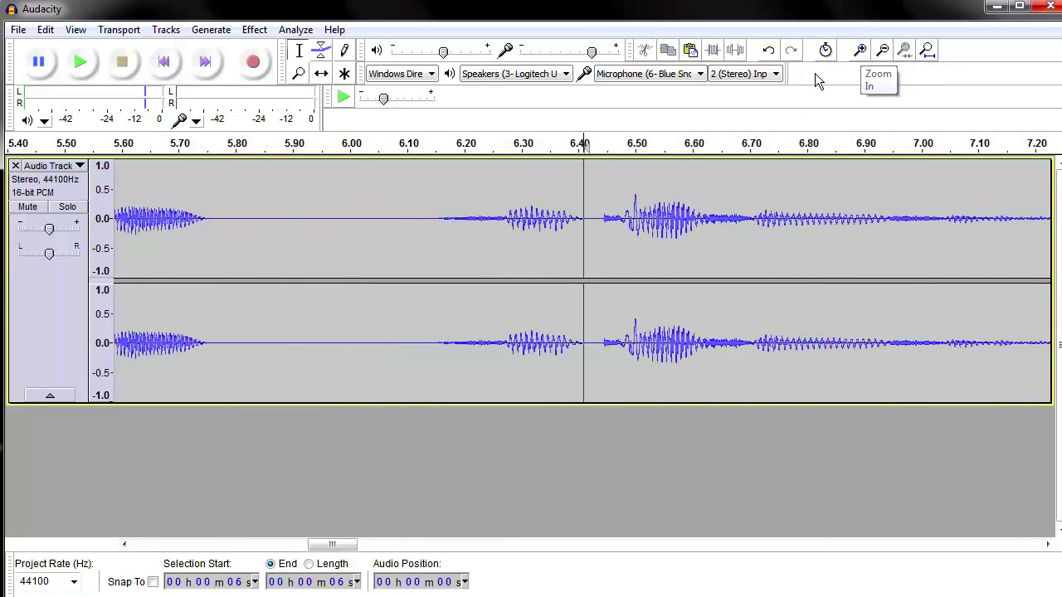
left_click_drag(618, 188, 647, 188)
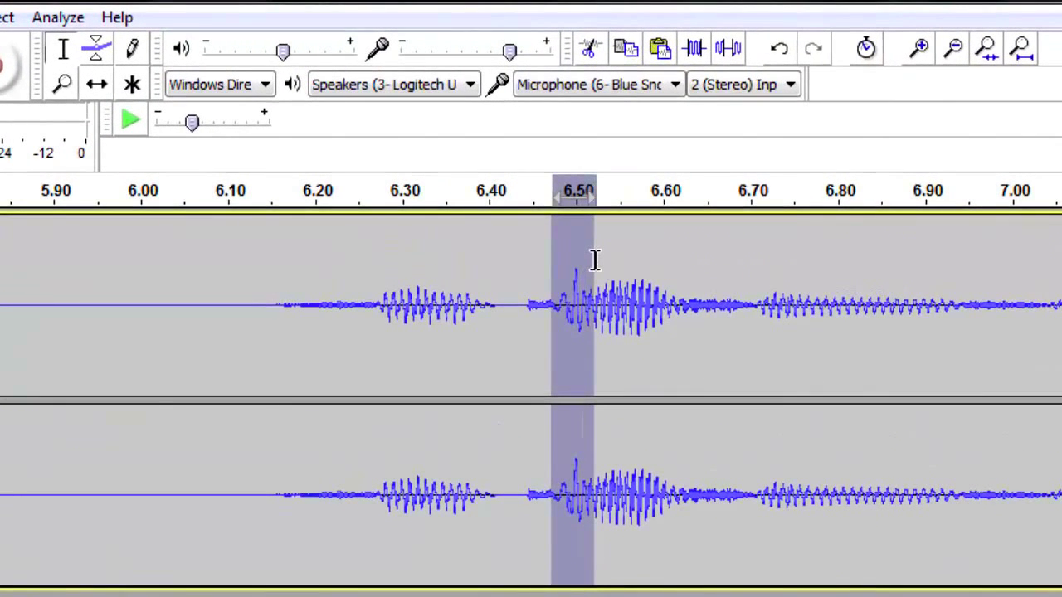
left_click_drag(595, 259, 598, 263)
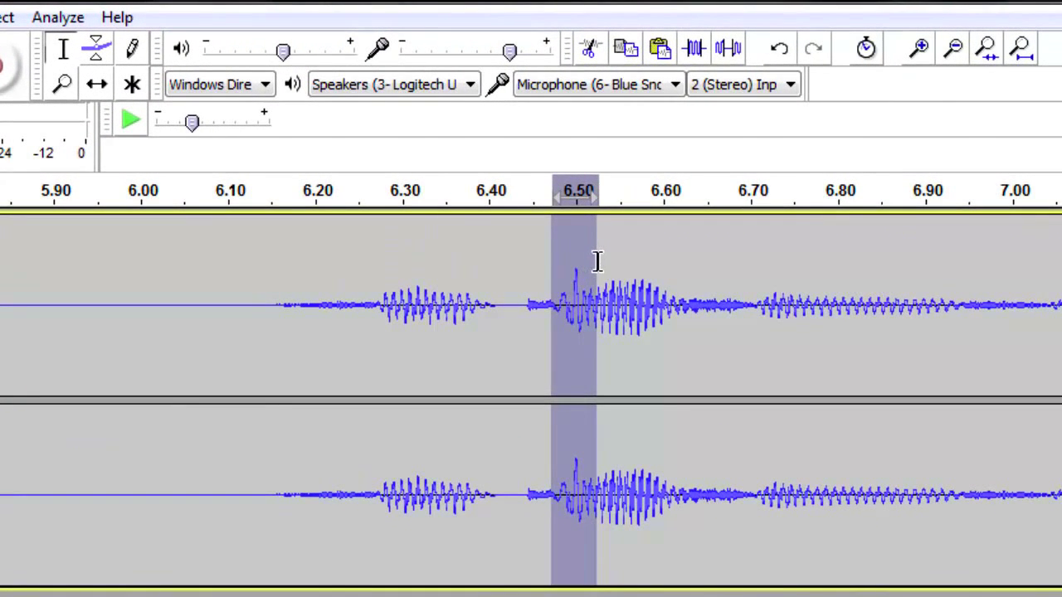
key("space")
key("space")
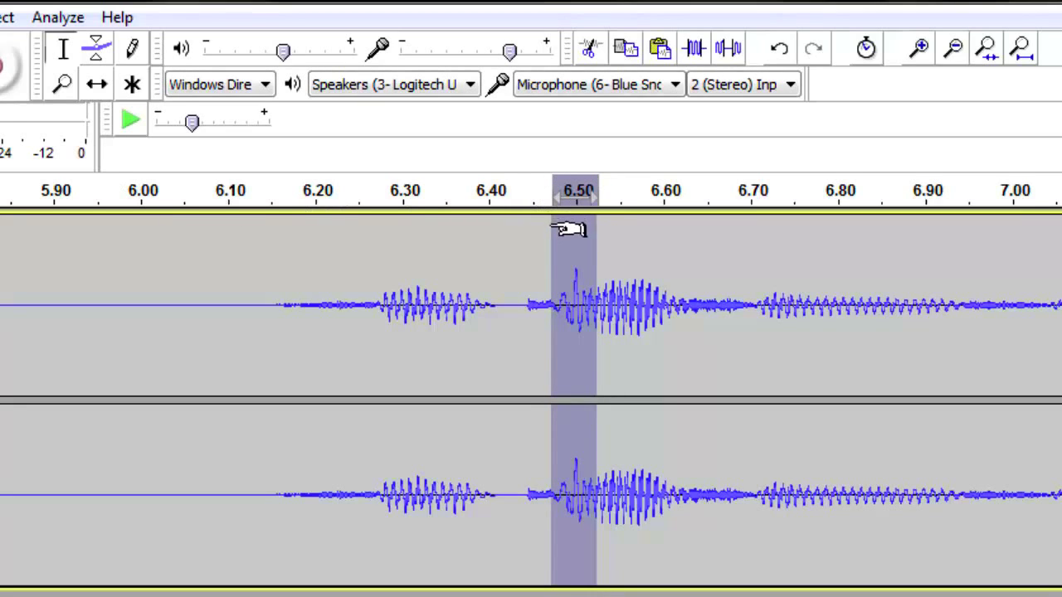
Tighten the spike selection to about 6.49–6.51 s, ending just before 6.510 s.
left_click_drag(552, 229, 565, 261)
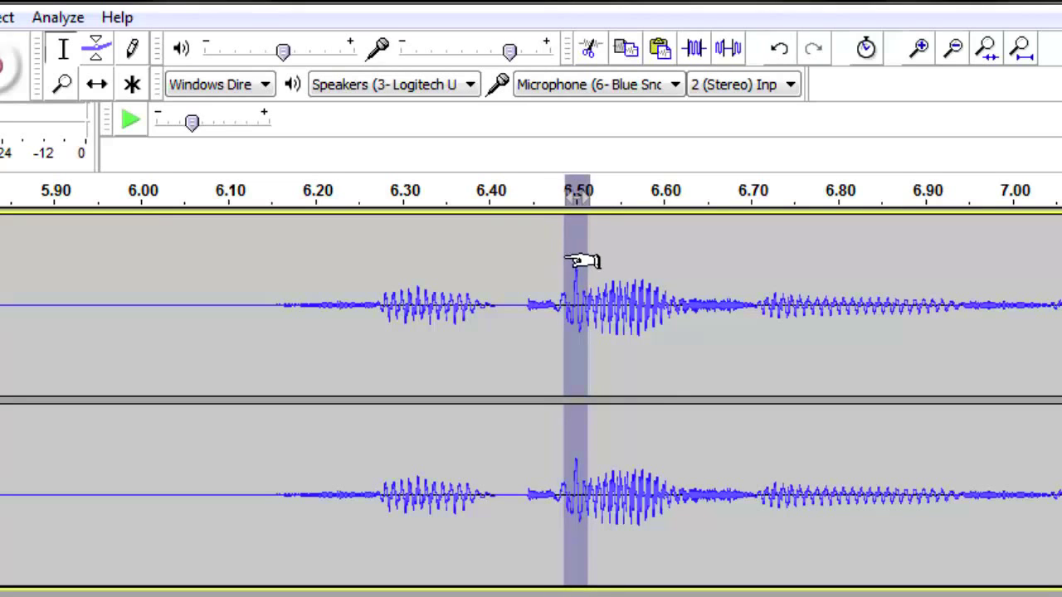
left_click(921, 51)
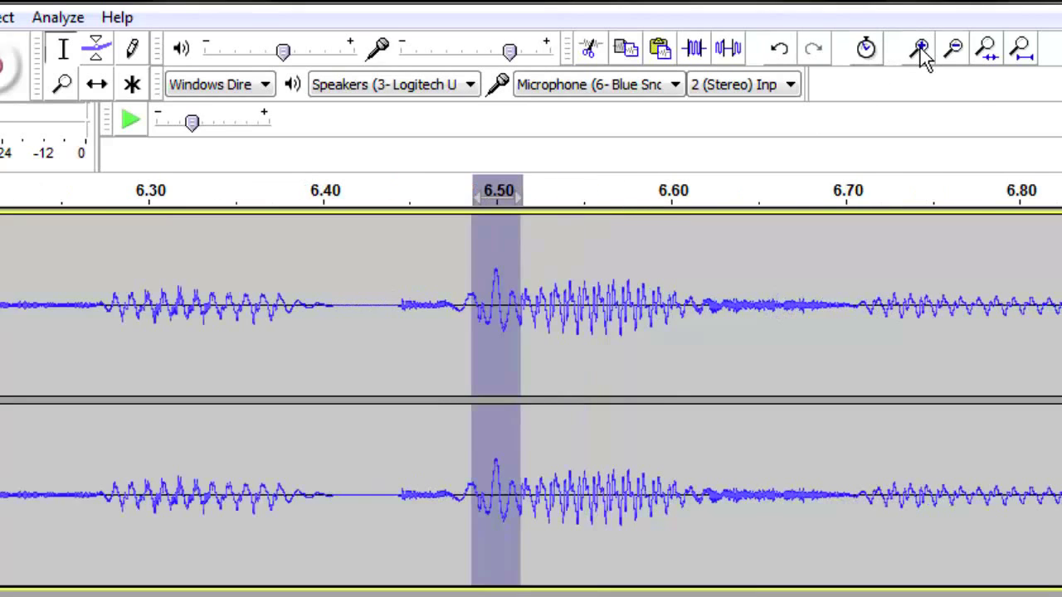
left_click(921, 52)
left_click(920, 52)
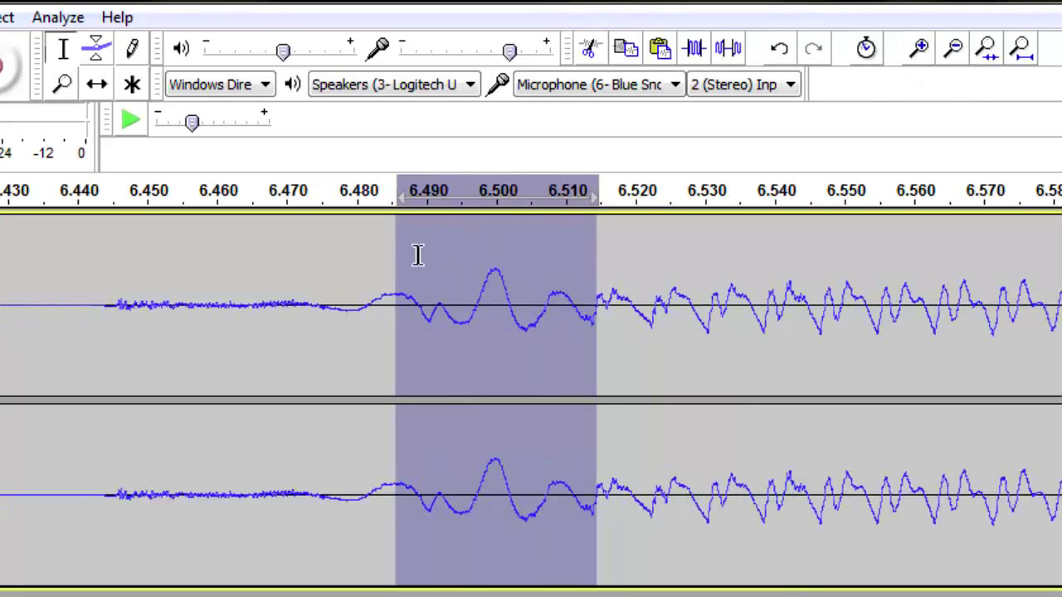
left_click_drag(397, 267, 433, 277)
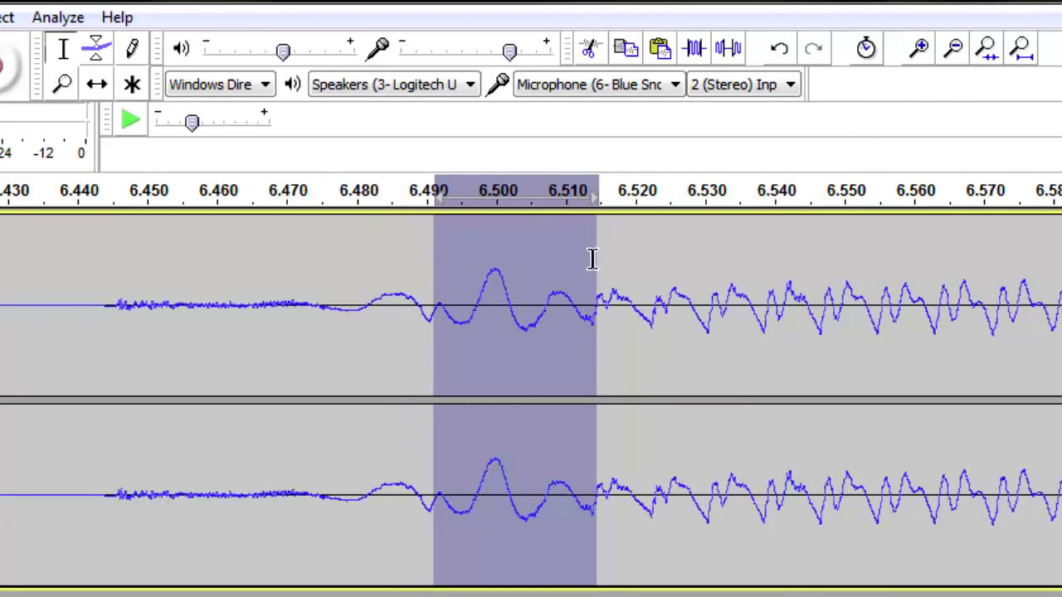
left_click_drag(593, 267, 589, 271)
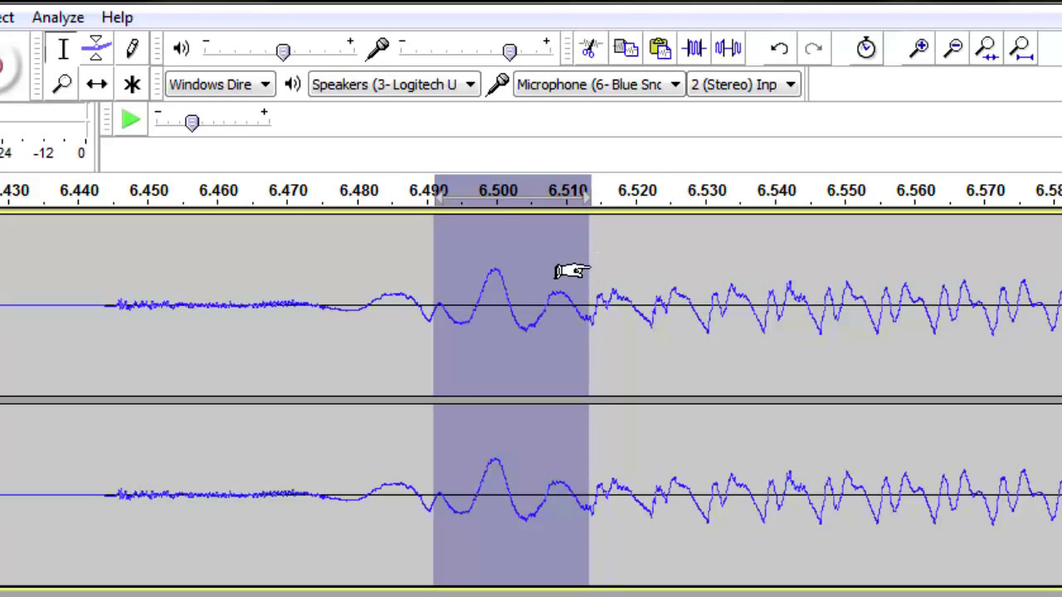
Amplify the spike near 6.5 s by -9.2 dB.
left_click(4, 17)
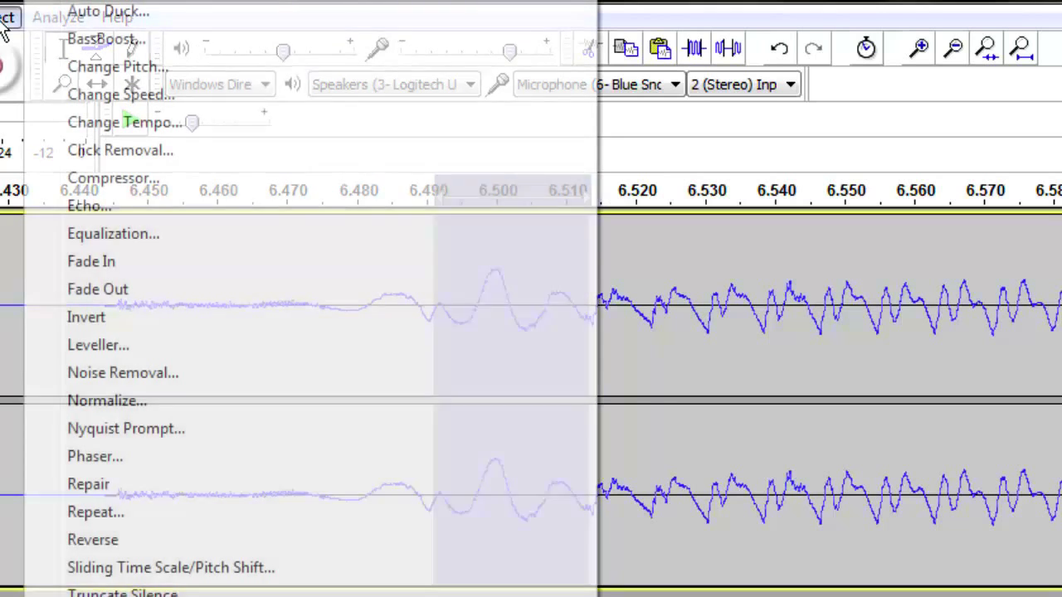
left_click(86, 2)
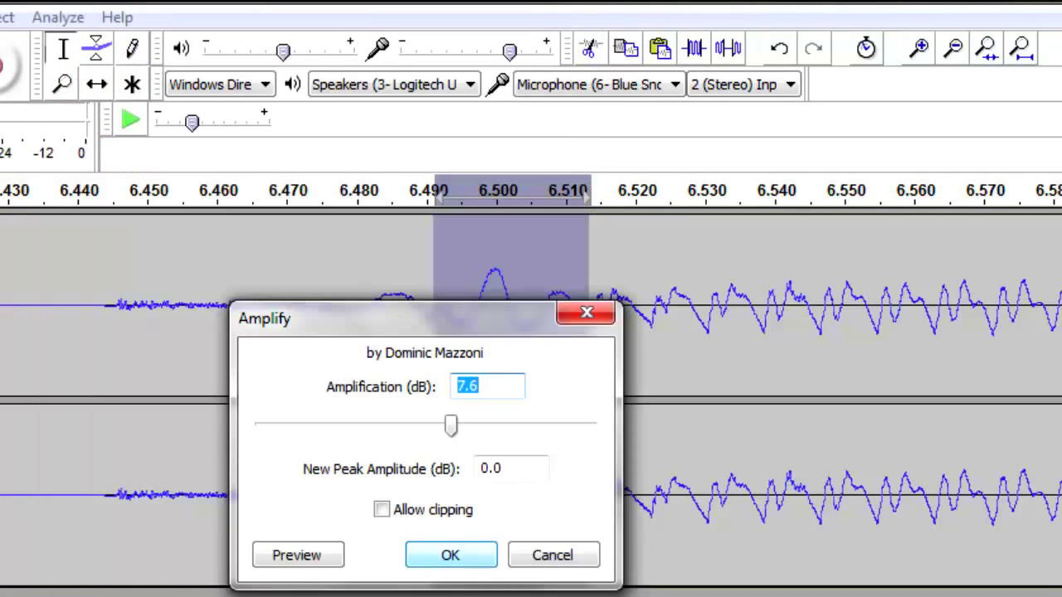
left_click_drag(451, 426, 394, 440)
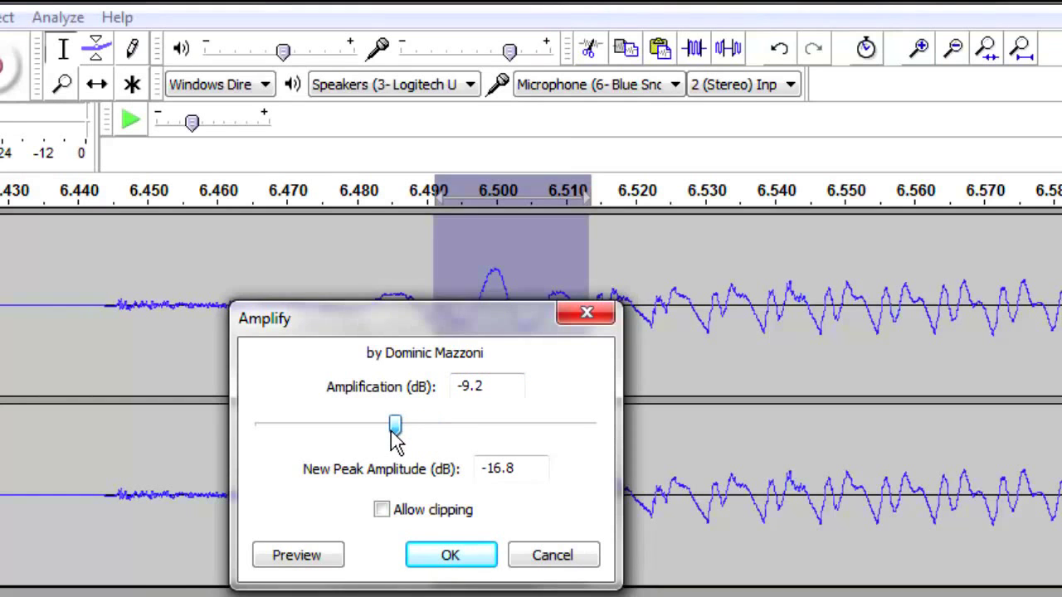
left_click_drag(463, 317, 99, 328)
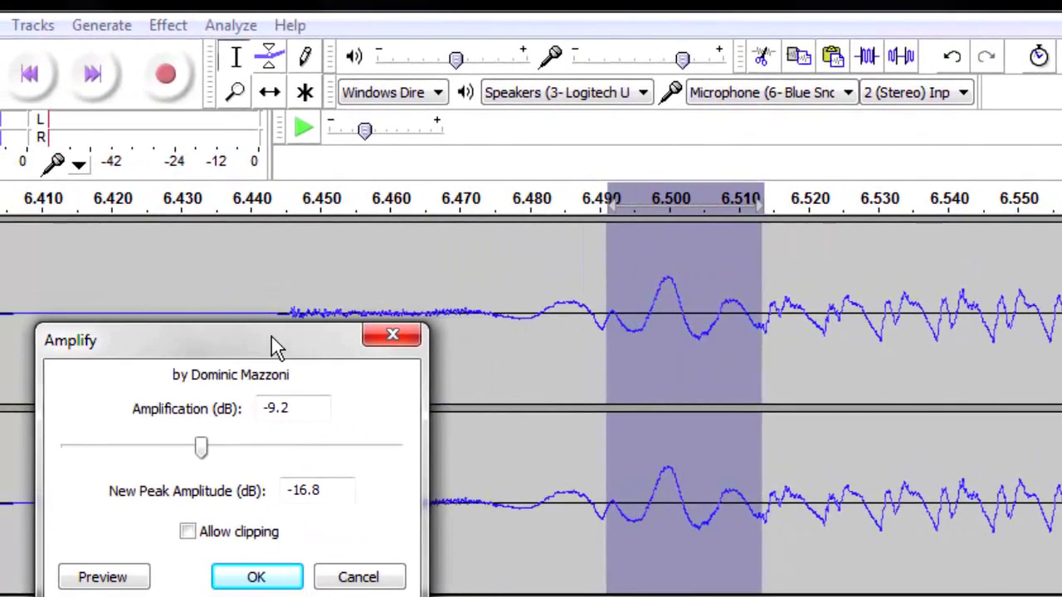
left_click(257, 579)
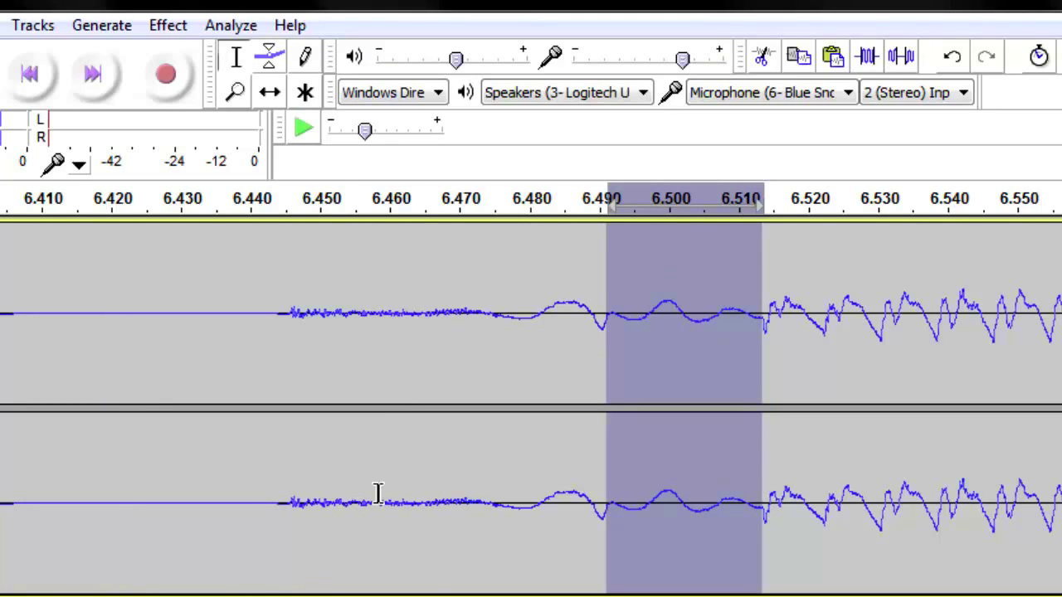
Reselect the remaining loud part at 6.48–6.51 s and amplify it by -11.2 dB.
left_click_drag(280, 250, 1061, 274)
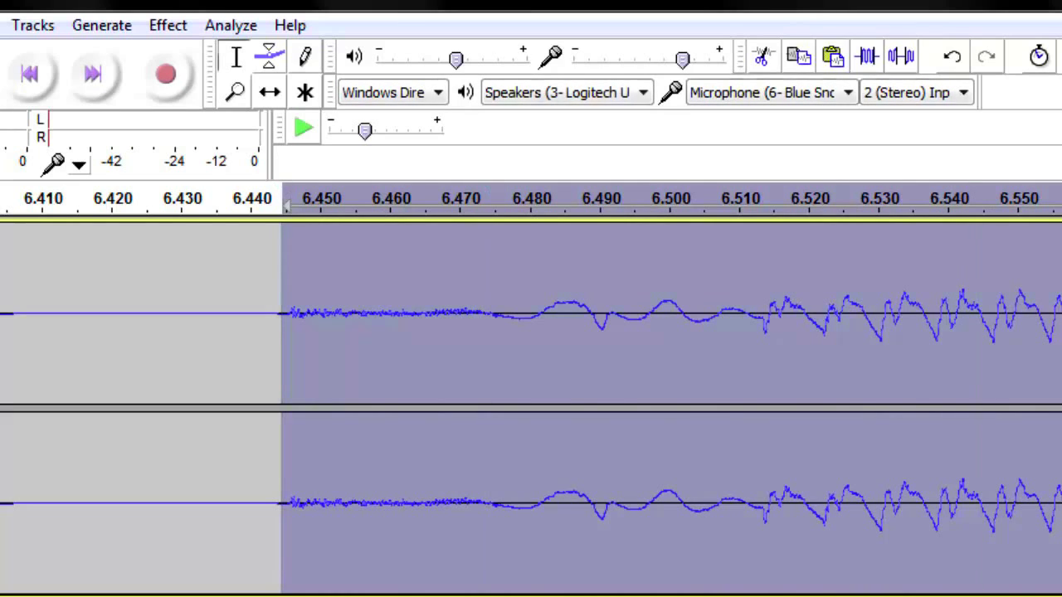
left_click_drag(517, 261, 772, 293)
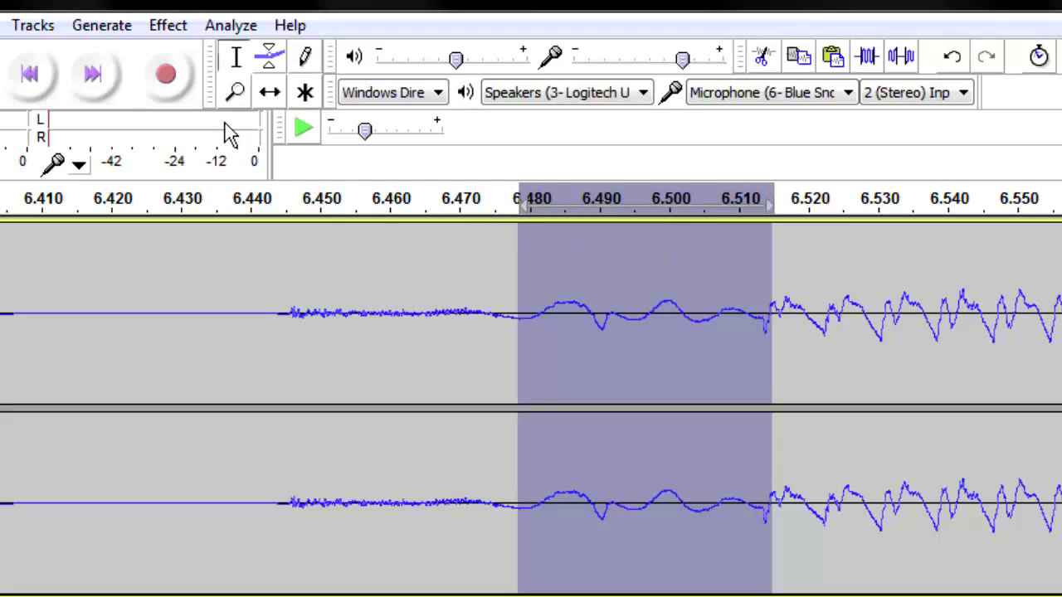
left_click(170, 27)
left_click(273, 3)
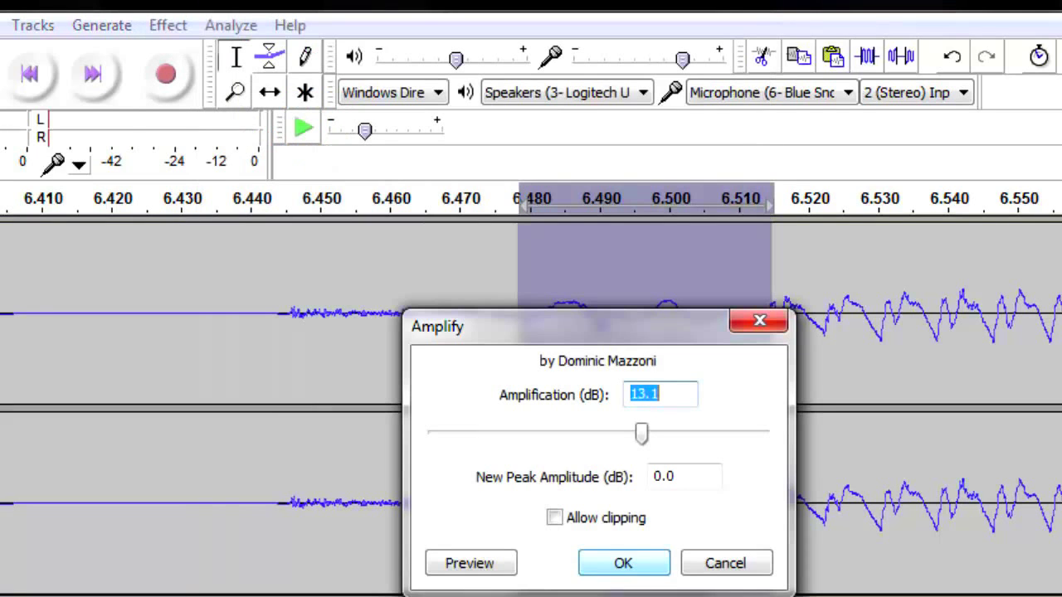
left_click_drag(644, 433, 563, 440)
left_click(609, 569)
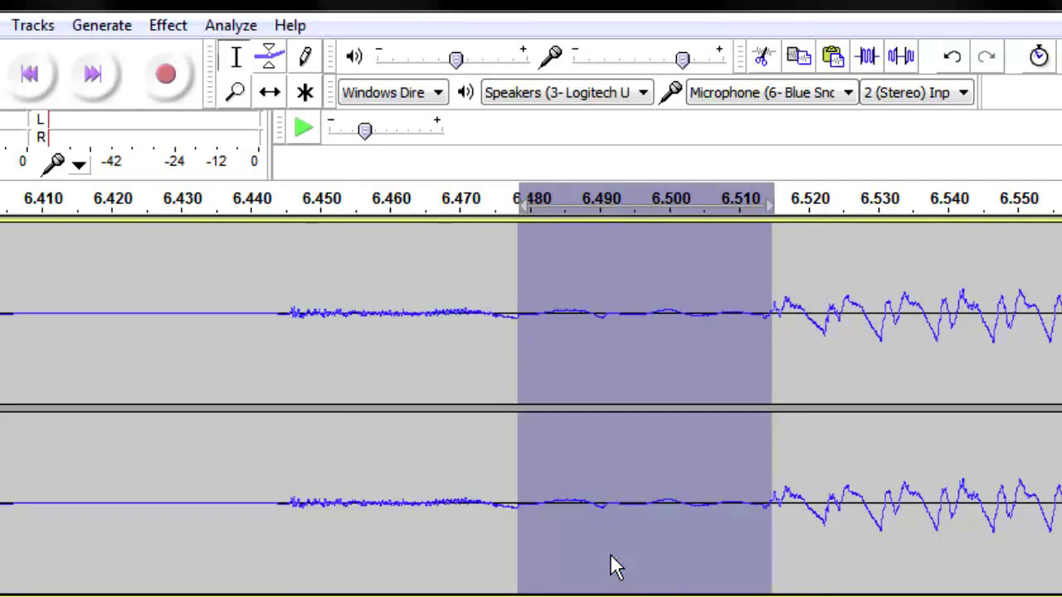
left_click(256, 258)
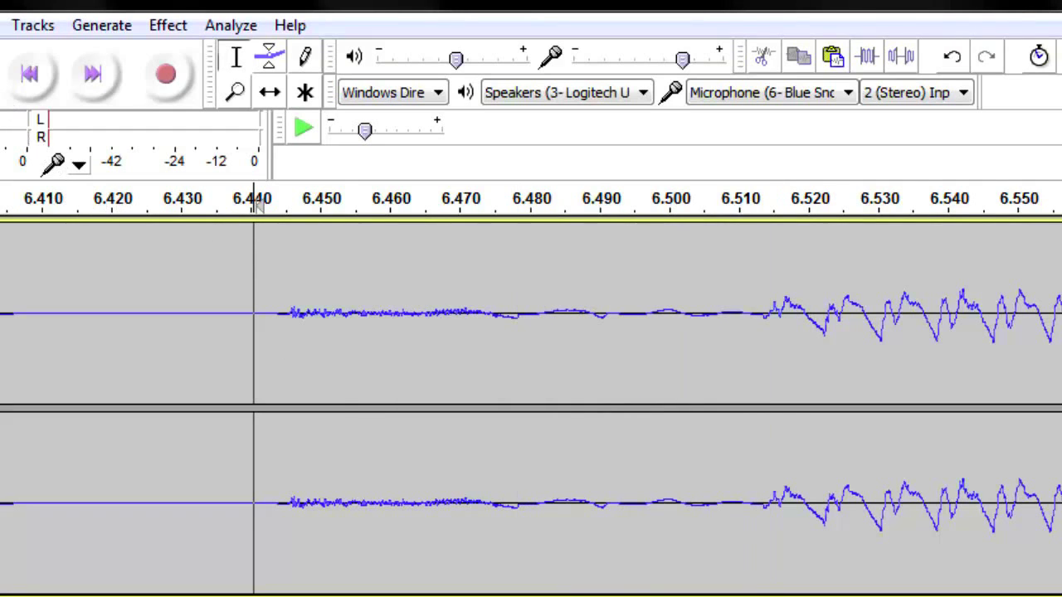
left_click_drag(180, 274, 1061, 374)
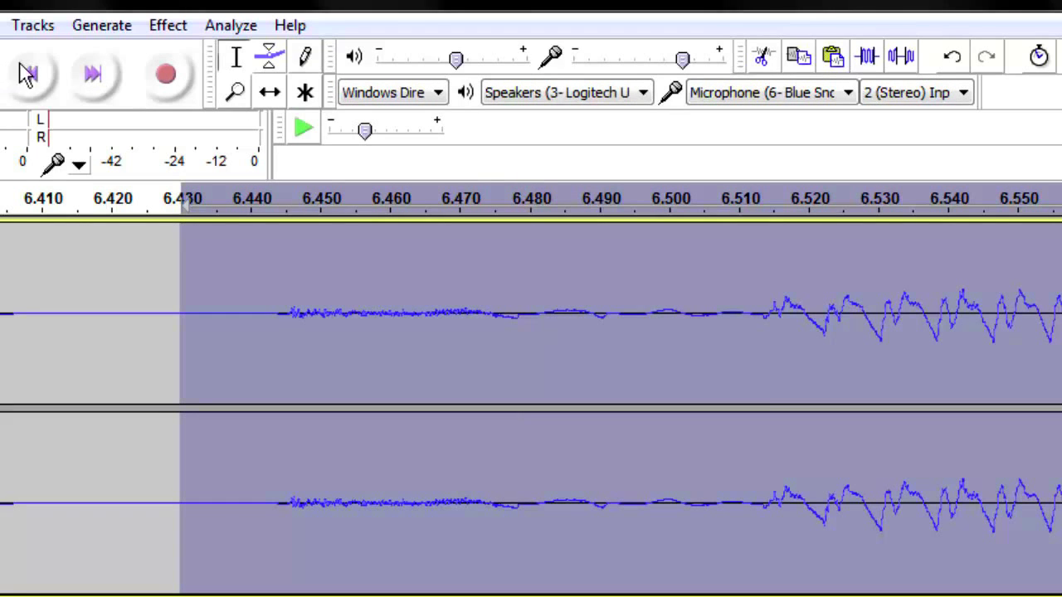
Zoom out and play back the edited track to review the repair.
key("ctrl+3")
key("ctrl+3")
key("ctrl+3")
key("ctrl+3")
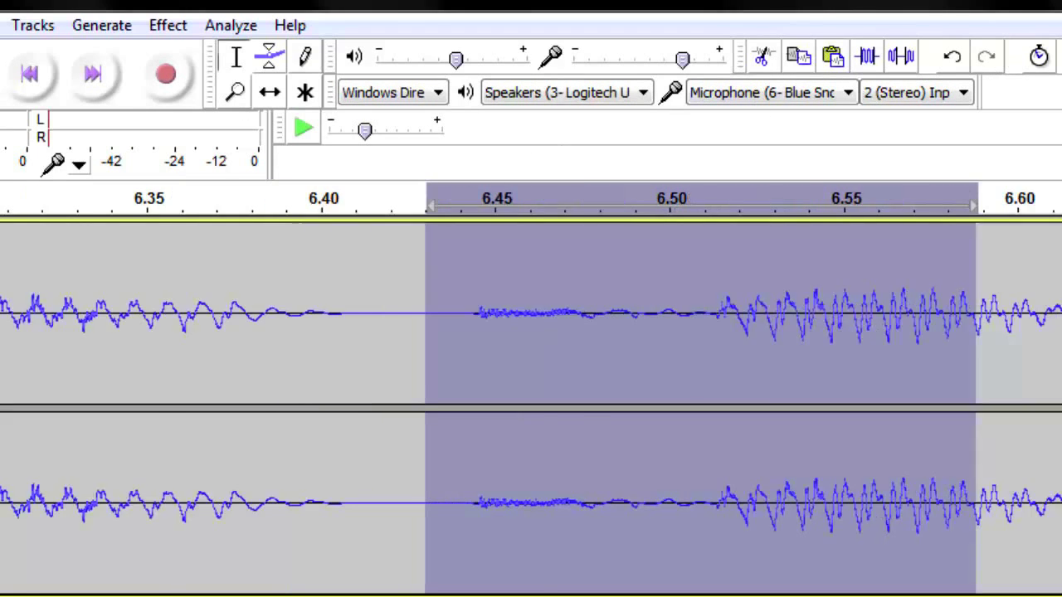
key("ctrl+3")
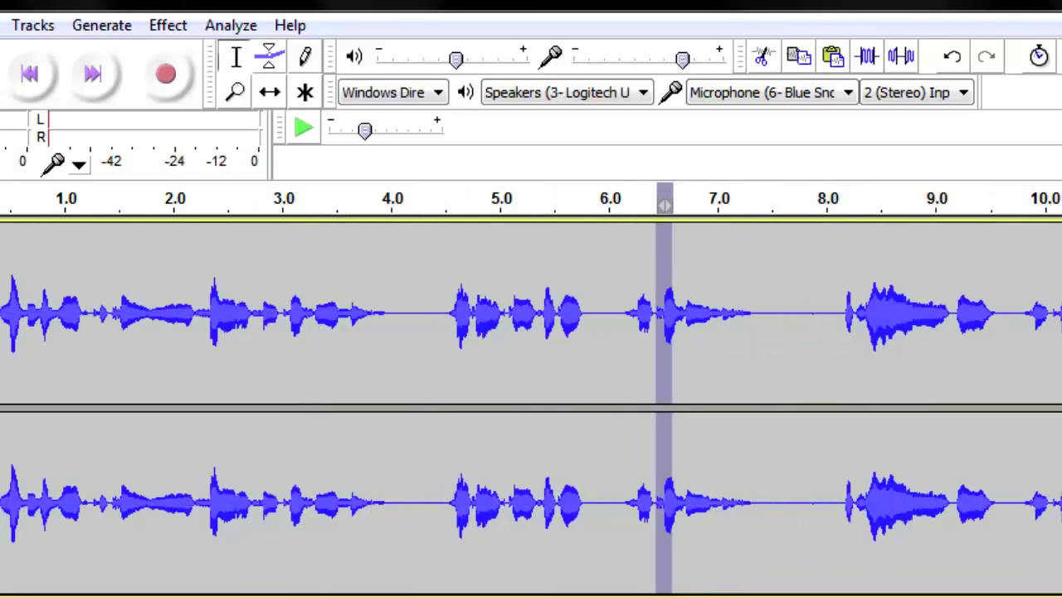
key("ctrl+3")
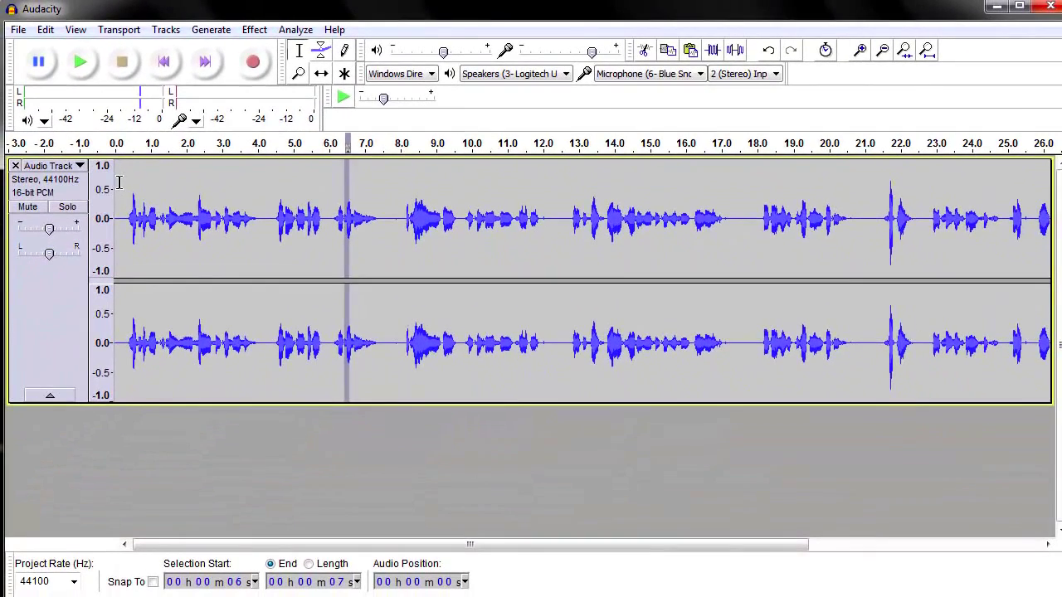
left_click(10, 66)
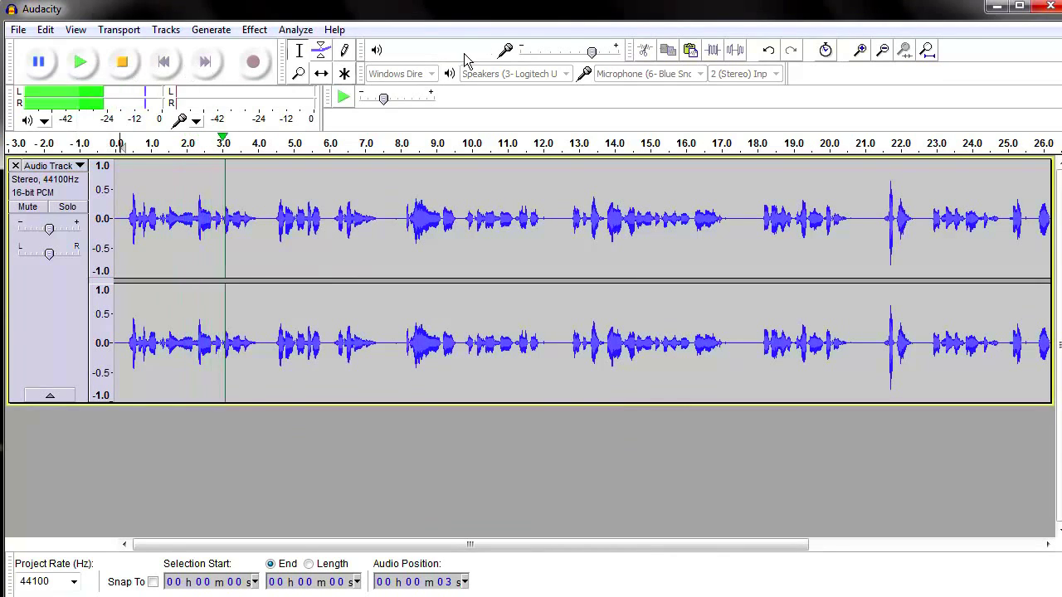
left_click(862, 51)
left_click(863, 51)
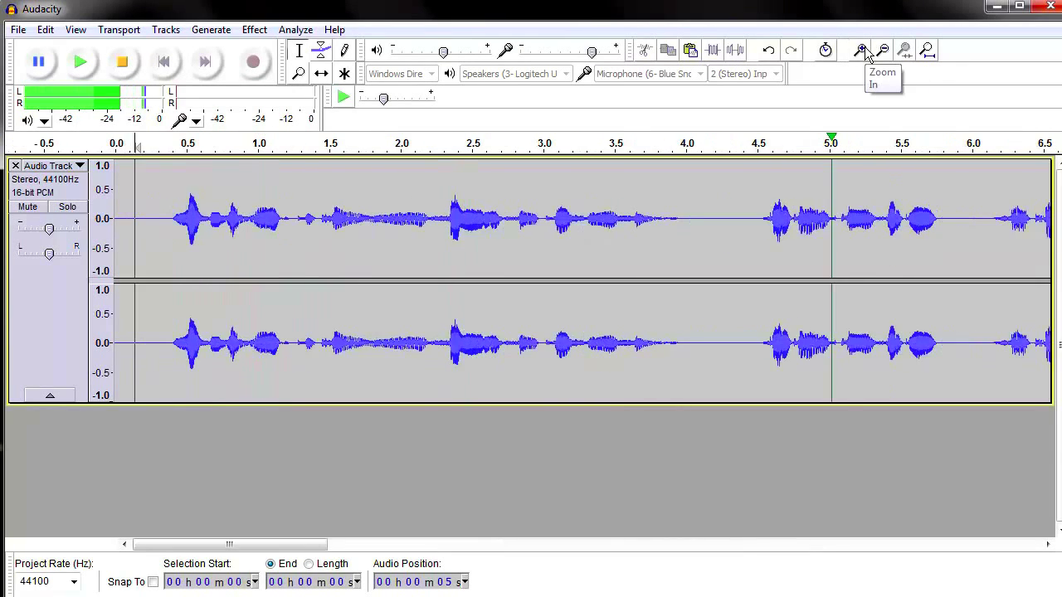
left_click(863, 51)
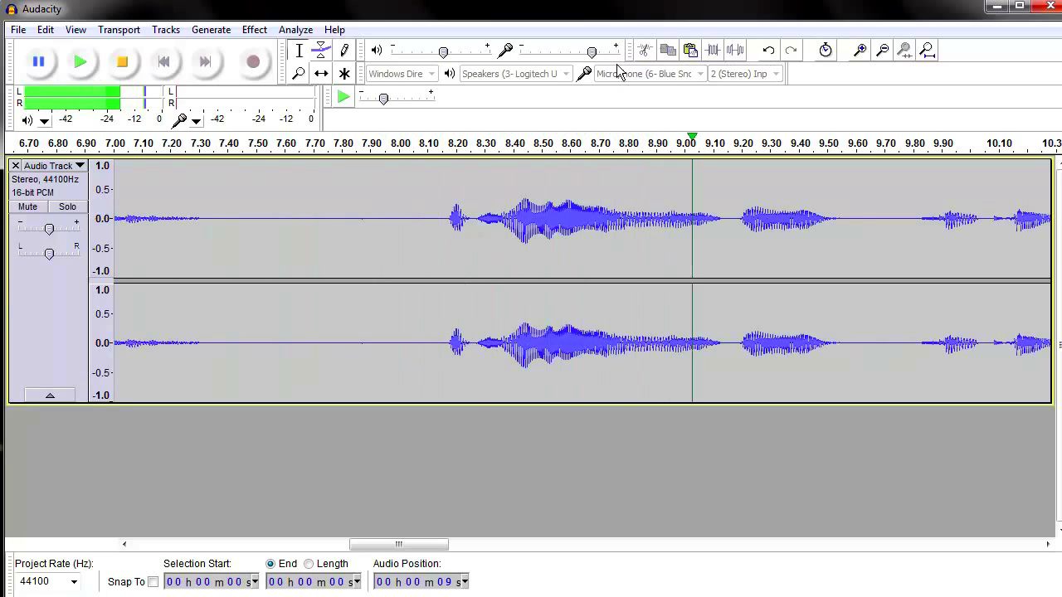
left_click(884, 52)
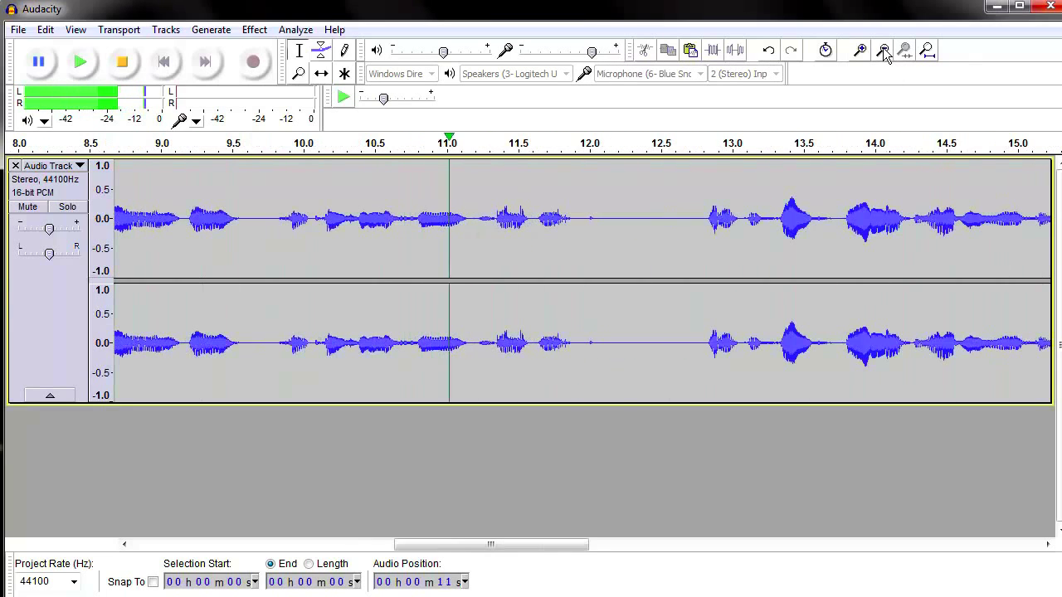
left_click(884, 52)
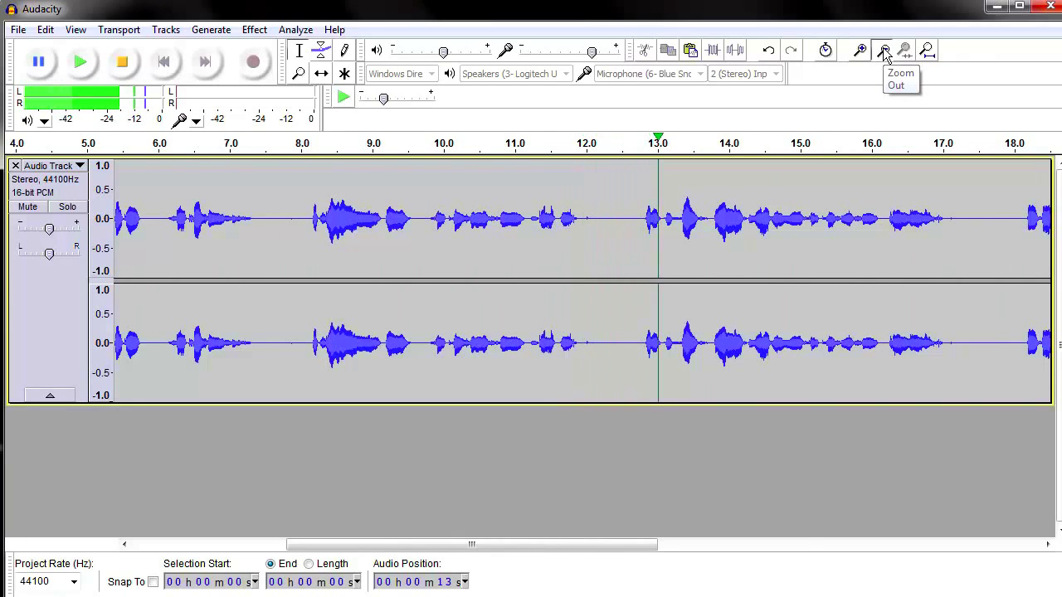
left_click(884, 51)
Zoom in on the 12.5 s pause, replay from it and select the 12.4–12.9 s gap.
left_click(560, 164)
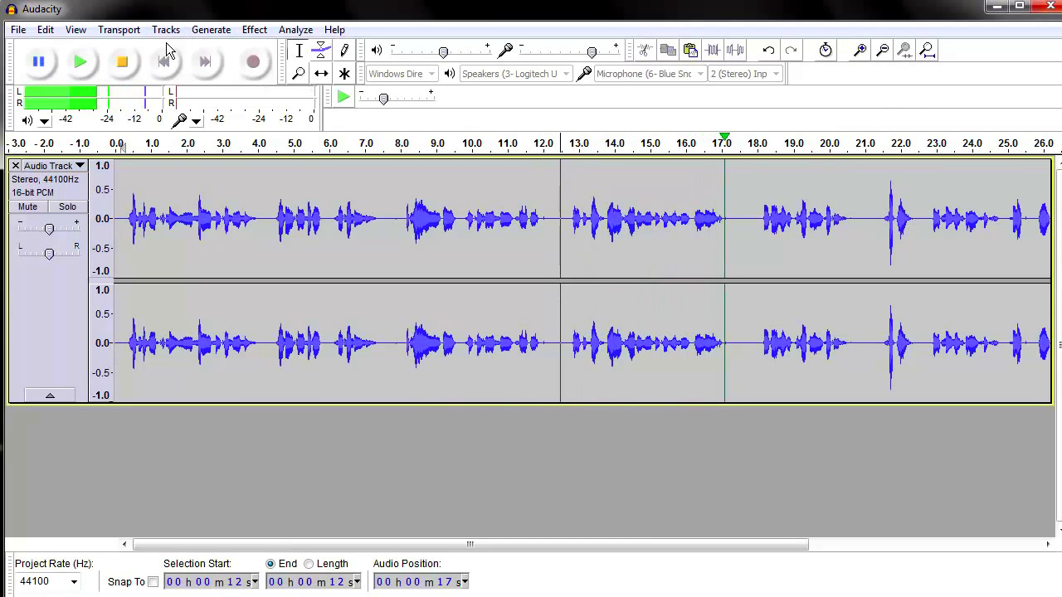
left_click(122, 61)
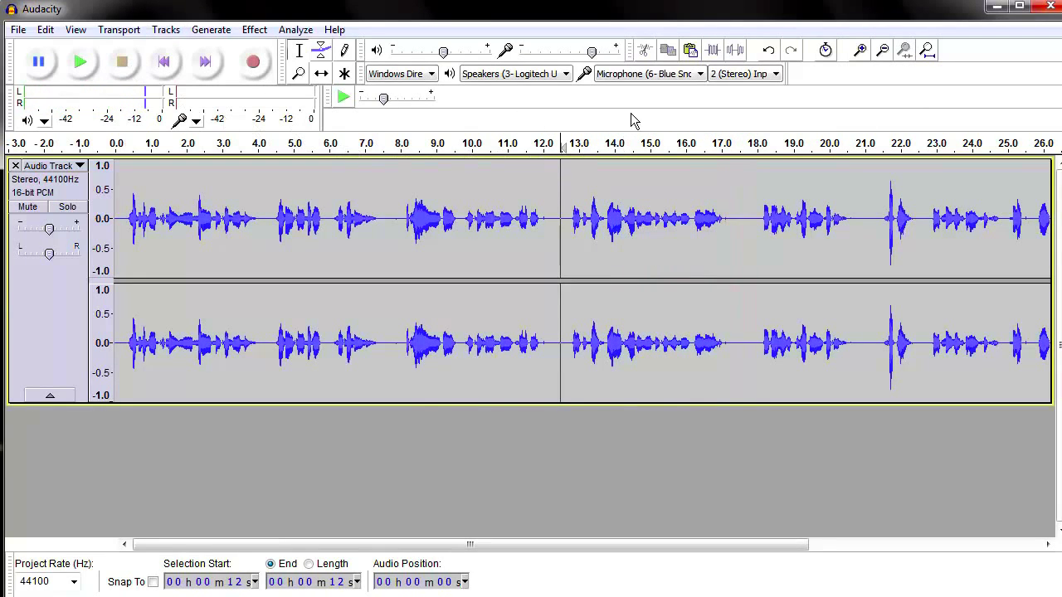
left_click(867, 50)
left_click(867, 50)
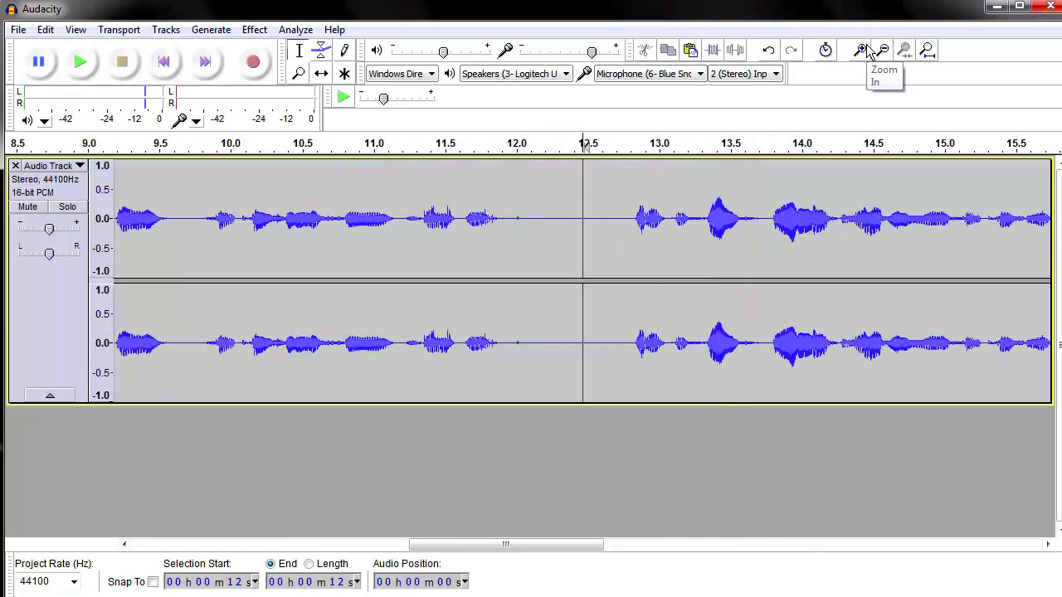
left_click(548, 154)
left_click_drag(555, 174, 651, 180)
Trim the gap selection to end at 12.95 s and silence it.
left_click(122, 61)
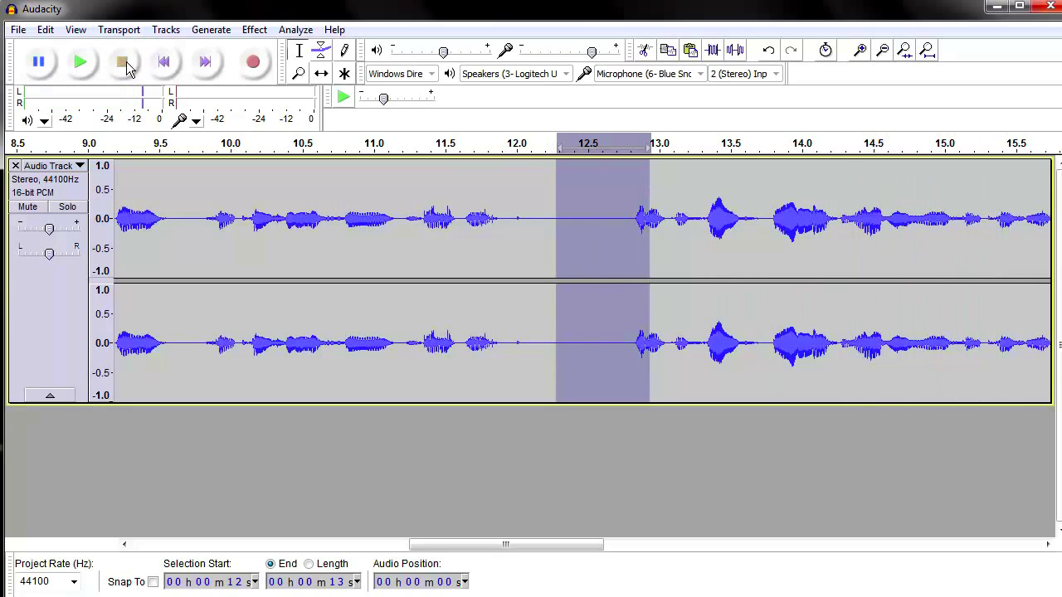
left_click(81, 64)
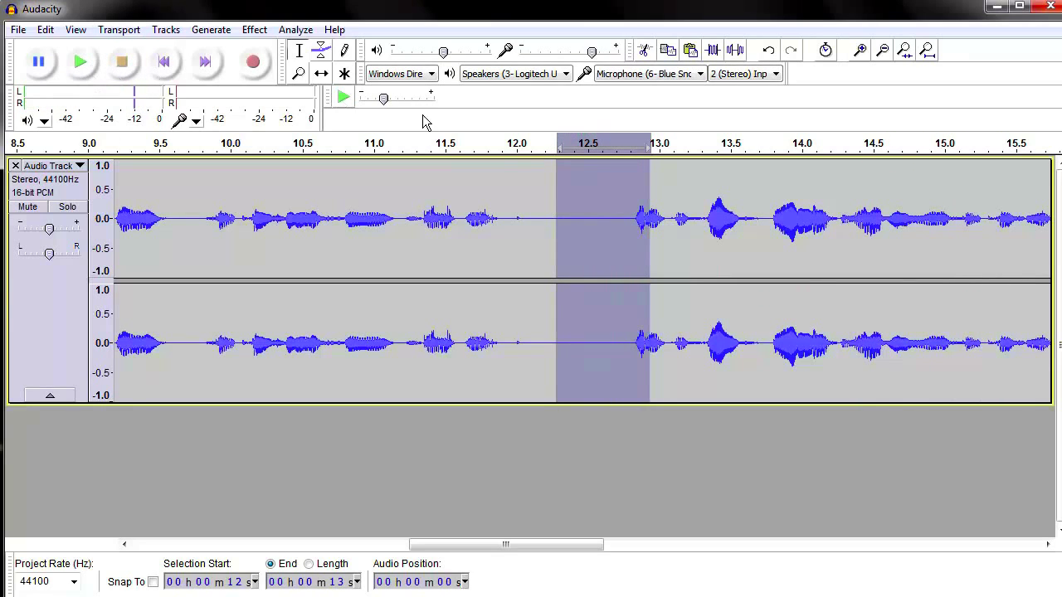
left_click_drag(629, 192, 618, 203)
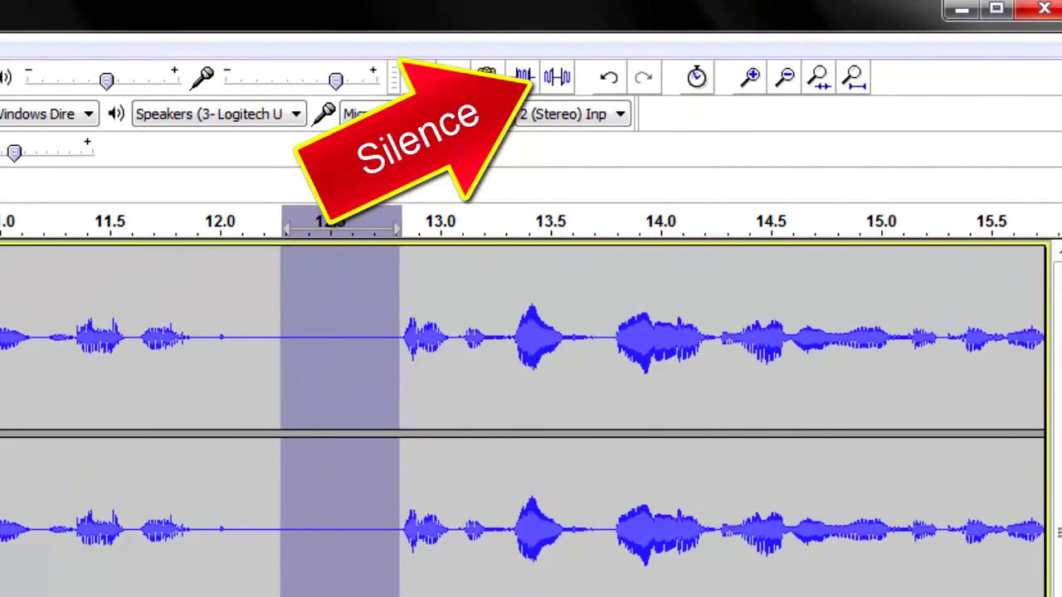
left_click(552, 91)
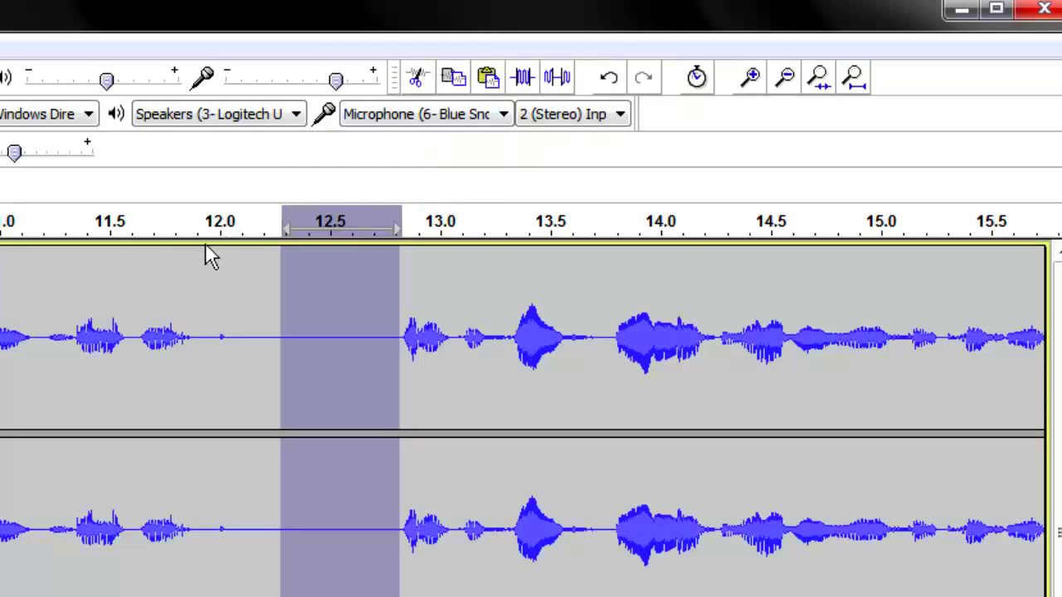
Play 11.55–13.3 s to confirm the pause is now silent.
left_click(125, 285)
left_click_drag(125, 286, 511, 314)
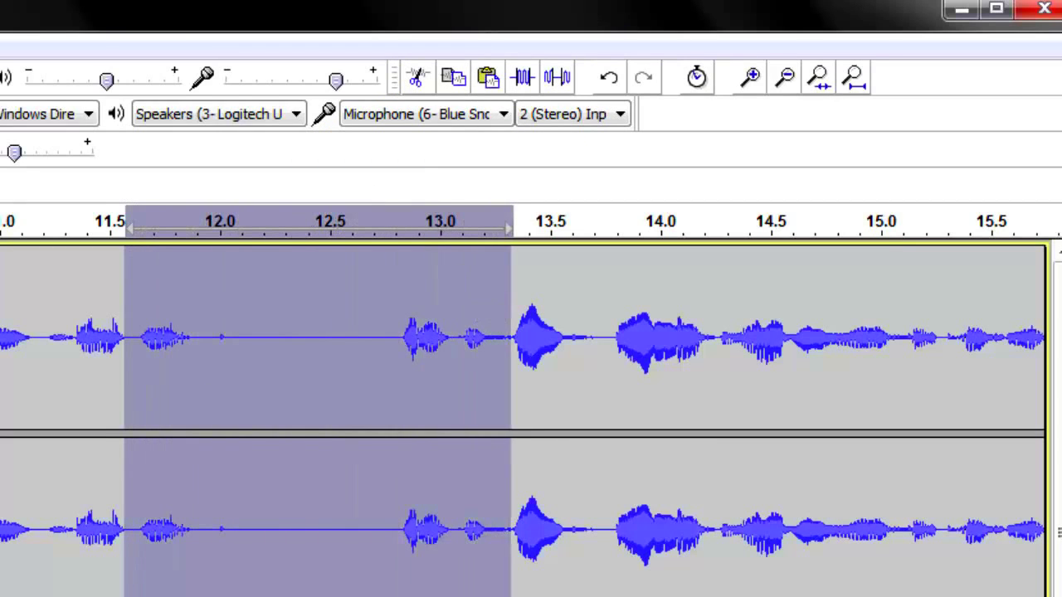
key("space")
left_click(325, 291)
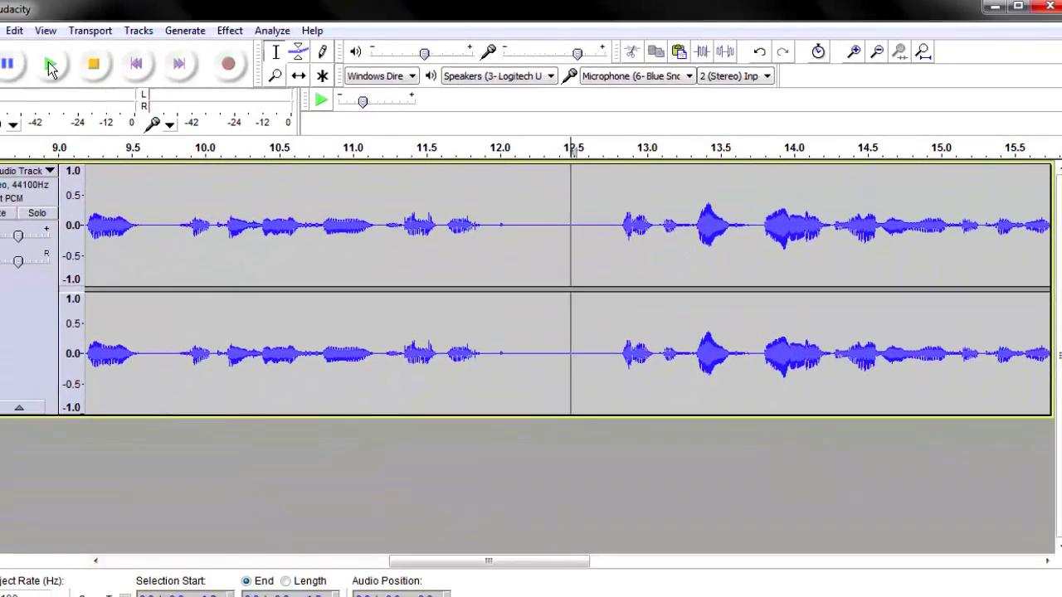
Play on from 12.5 s, then cut everything from about 27.2 s to the end.
left_click(64, 66)
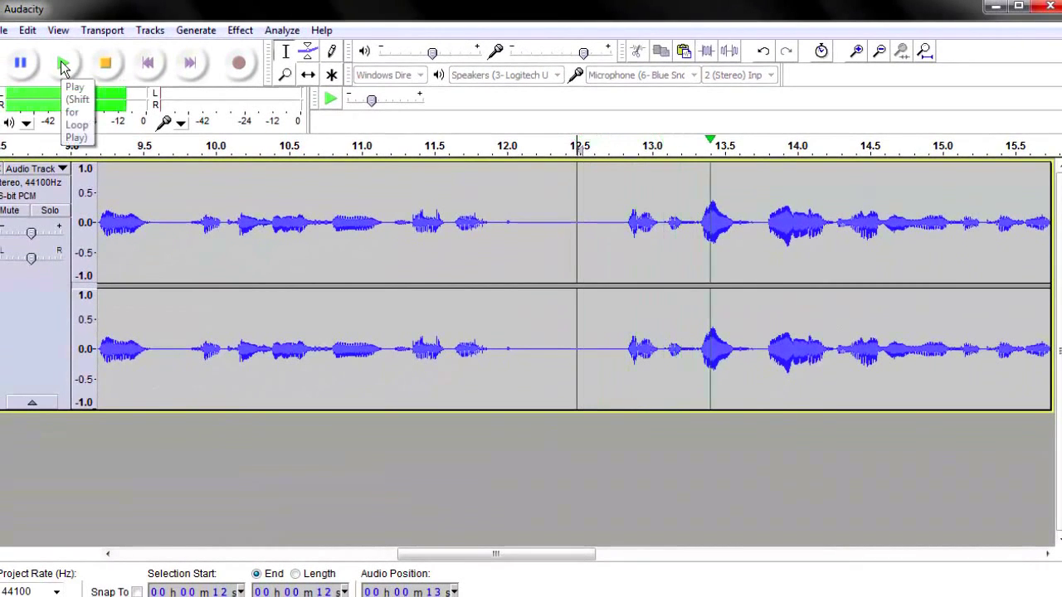
left_click(105, 65)
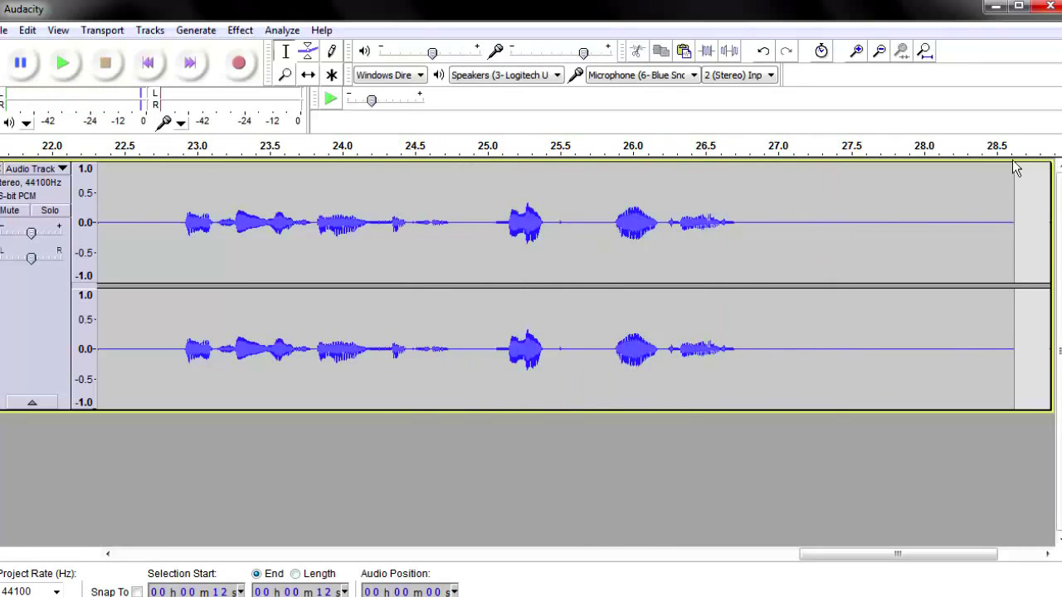
left_click_drag(795, 182, 1051, 189)
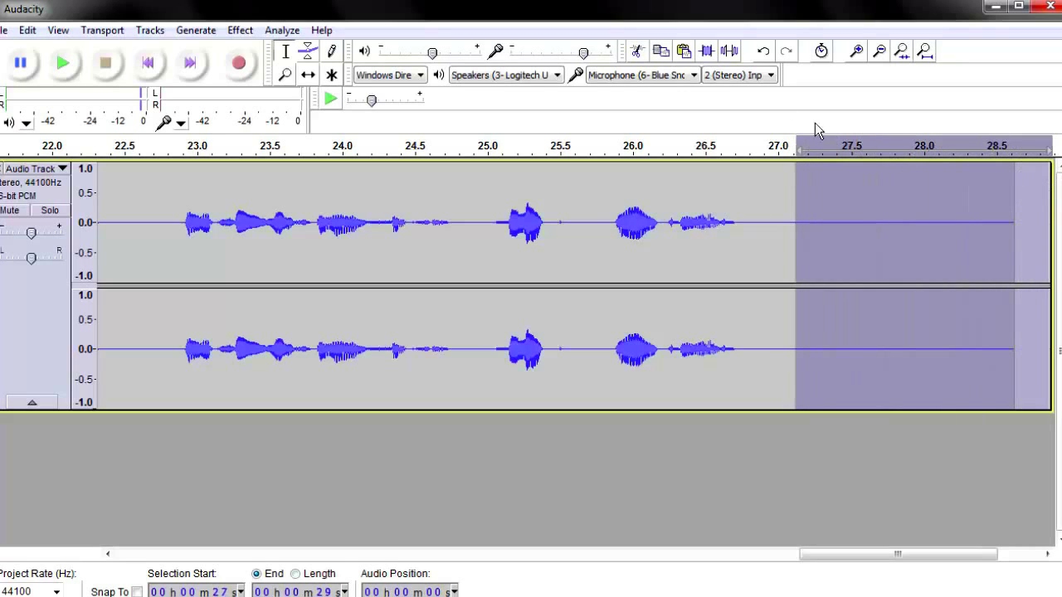
left_click(640, 51)
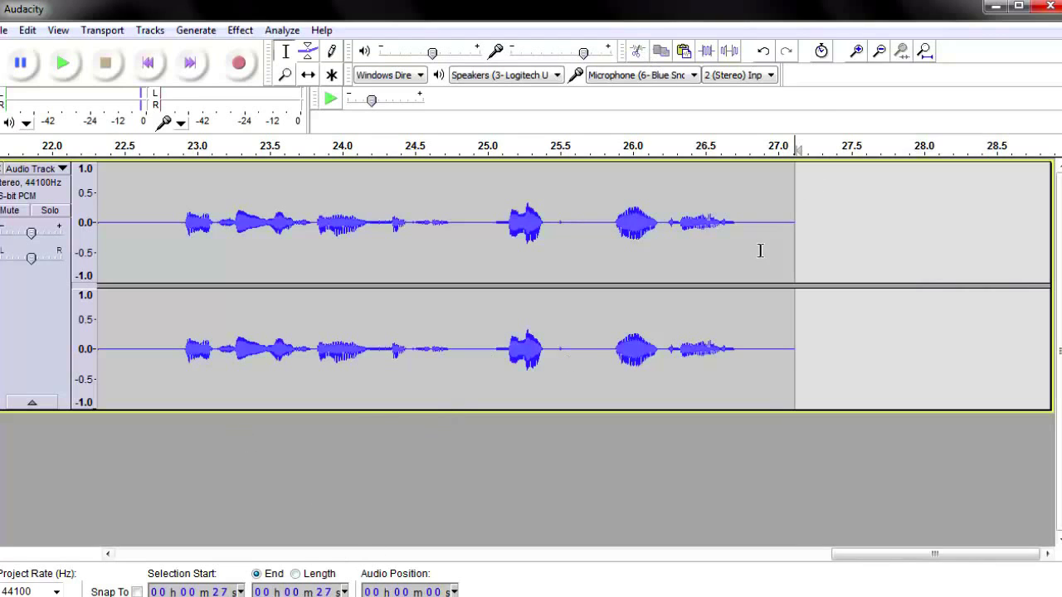
Zoom in on the loud spike and preview a 21.4–21.9 s selection.
left_click(879, 52)
left_click(879, 52)
left_click(879, 52)
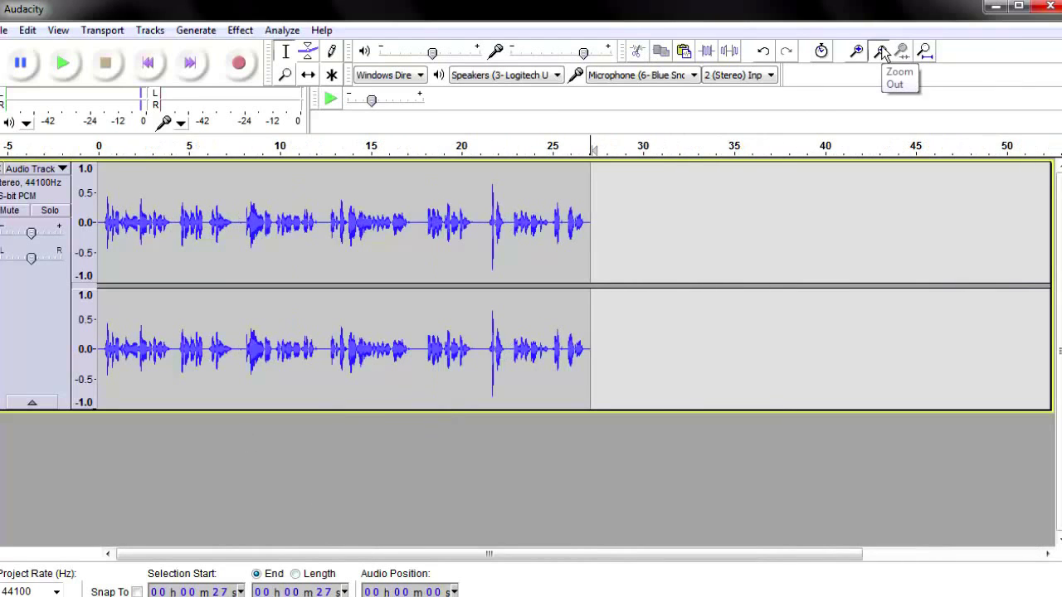
left_click(879, 51)
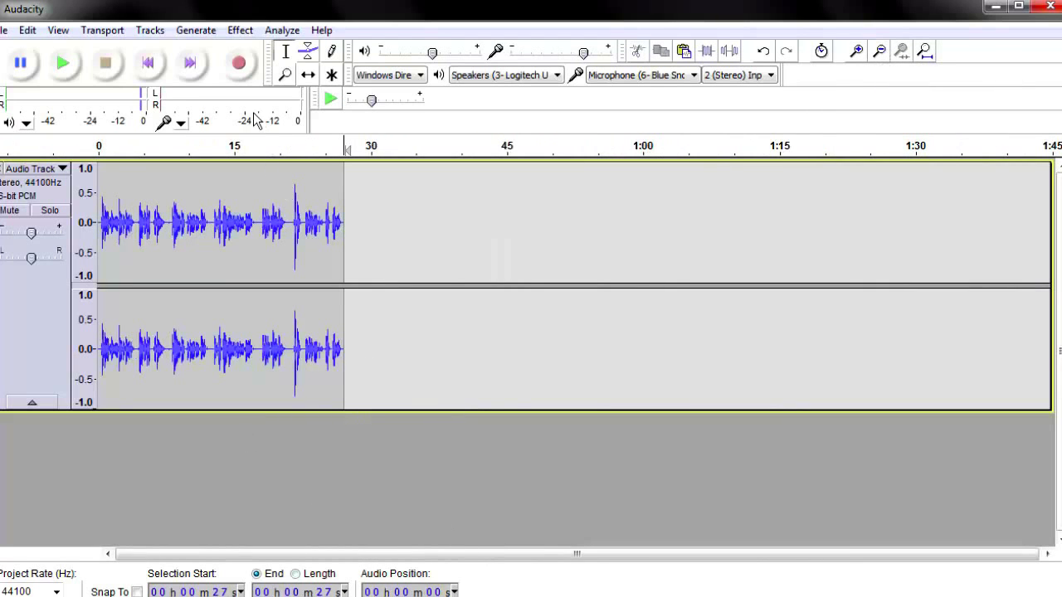
left_click_drag(293, 178, 300, 188)
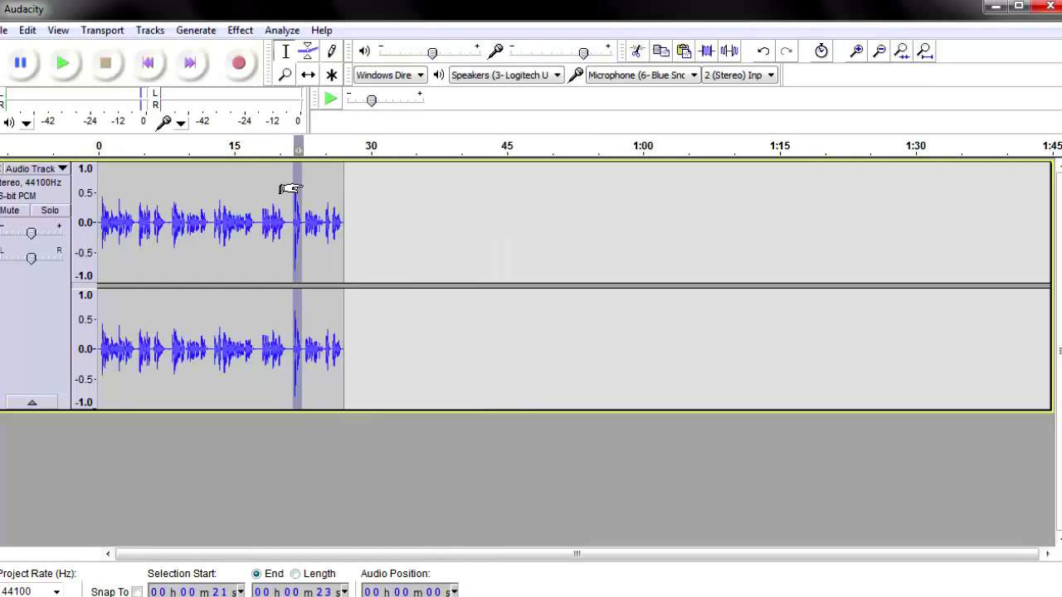
left_click(858, 51)
left_click(858, 52)
left_click(859, 52)
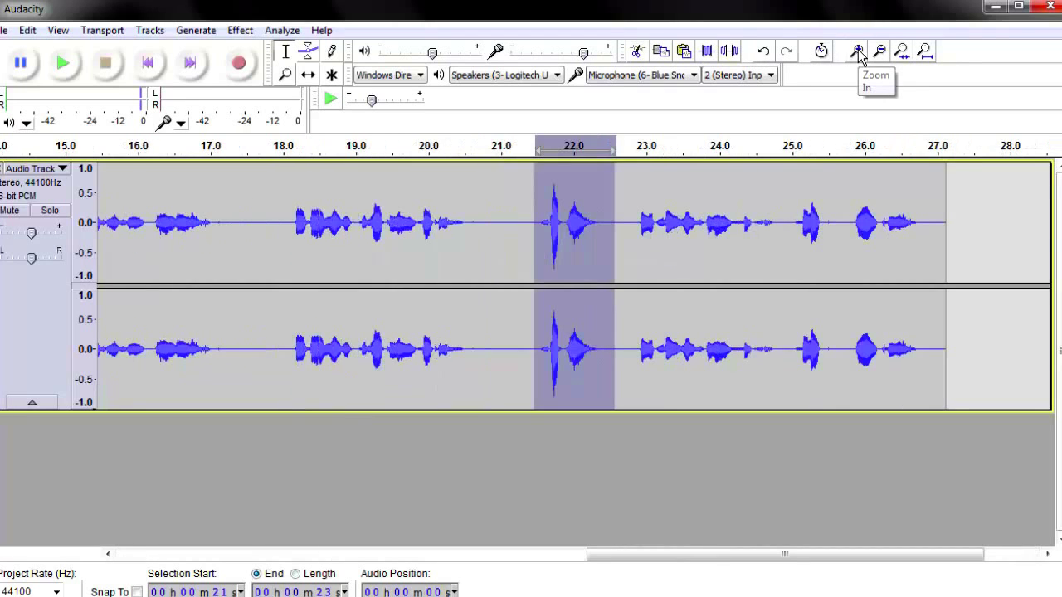
left_click(859, 51)
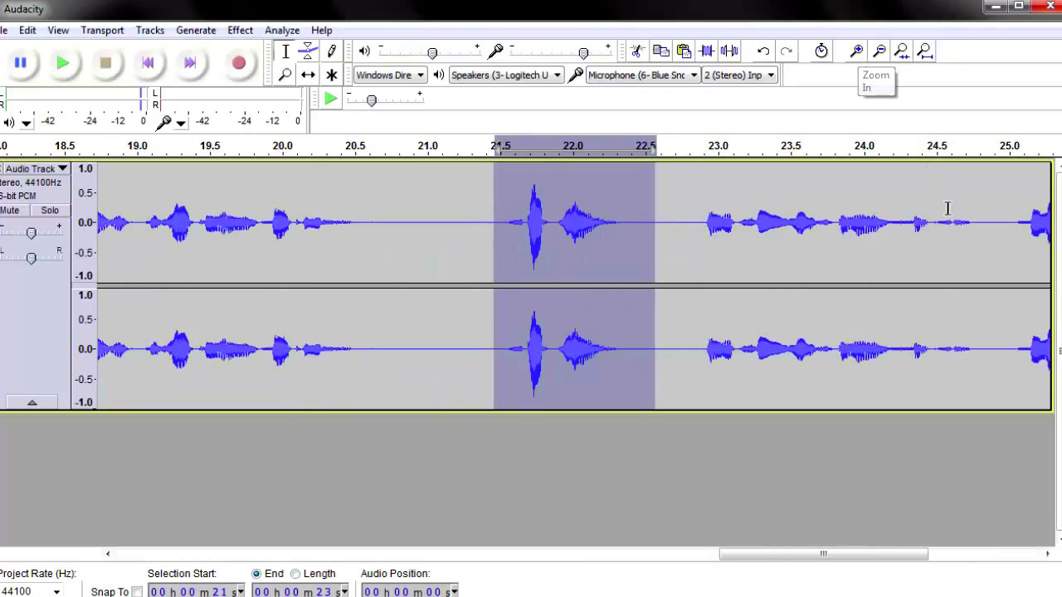
left_click(514, 189)
left_click_drag(495, 192, 568, 217)
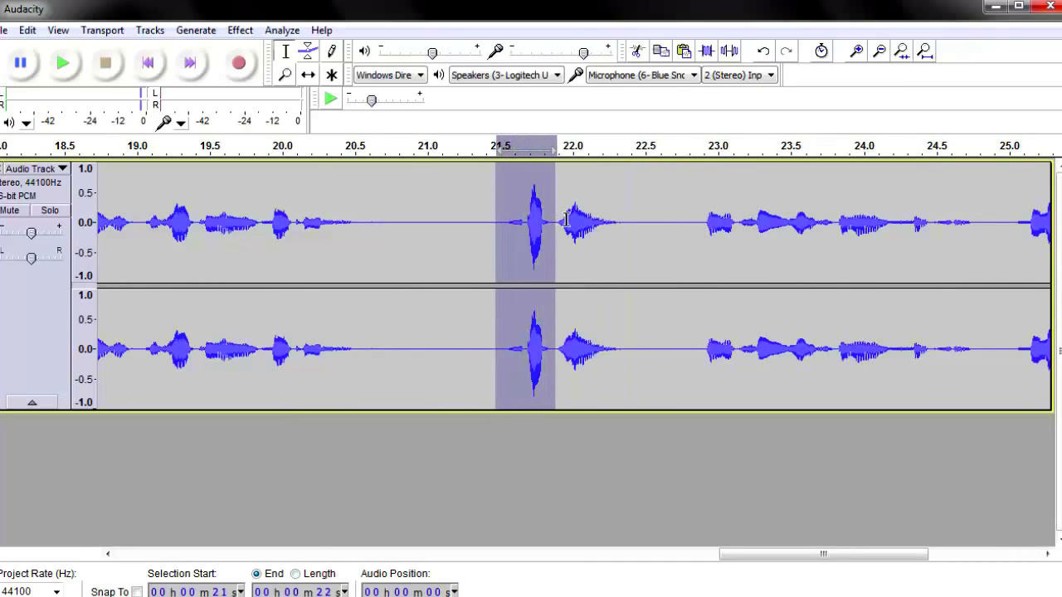
left_click(65, 63)
Narrow the selection to the burst at about 21.68–21.80 s and preview it.
left_click(526, 185)
left_click(528, 183)
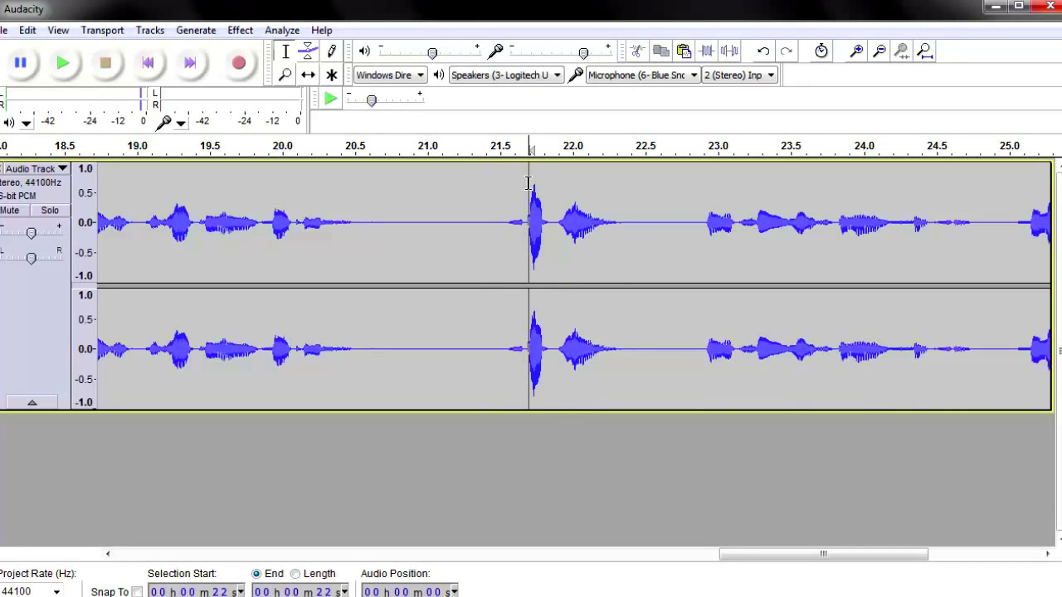
left_click_drag(528, 184, 546, 185)
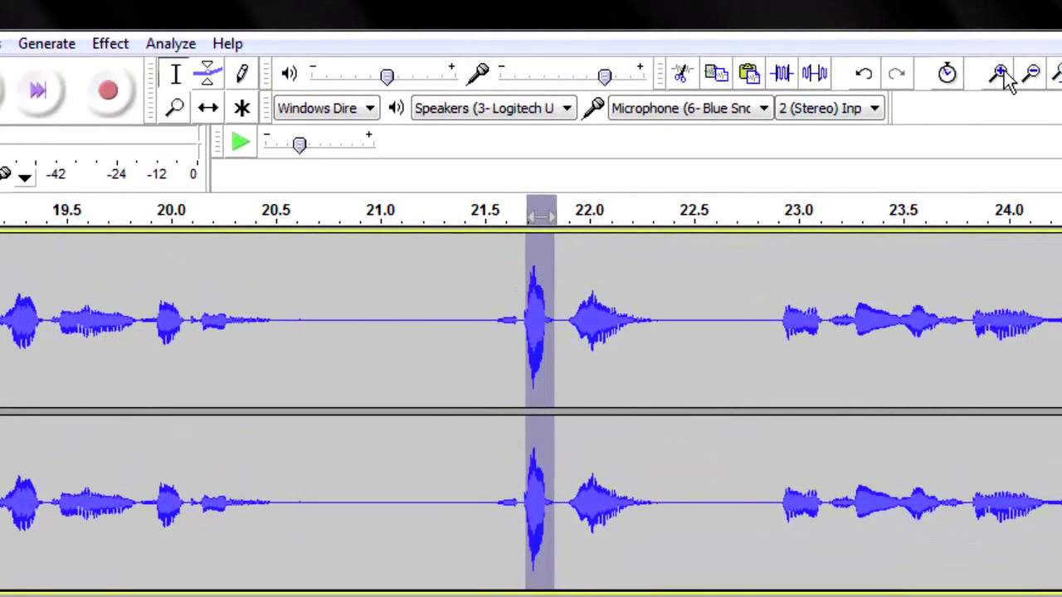
left_click(999, 75)
left_click(999, 74)
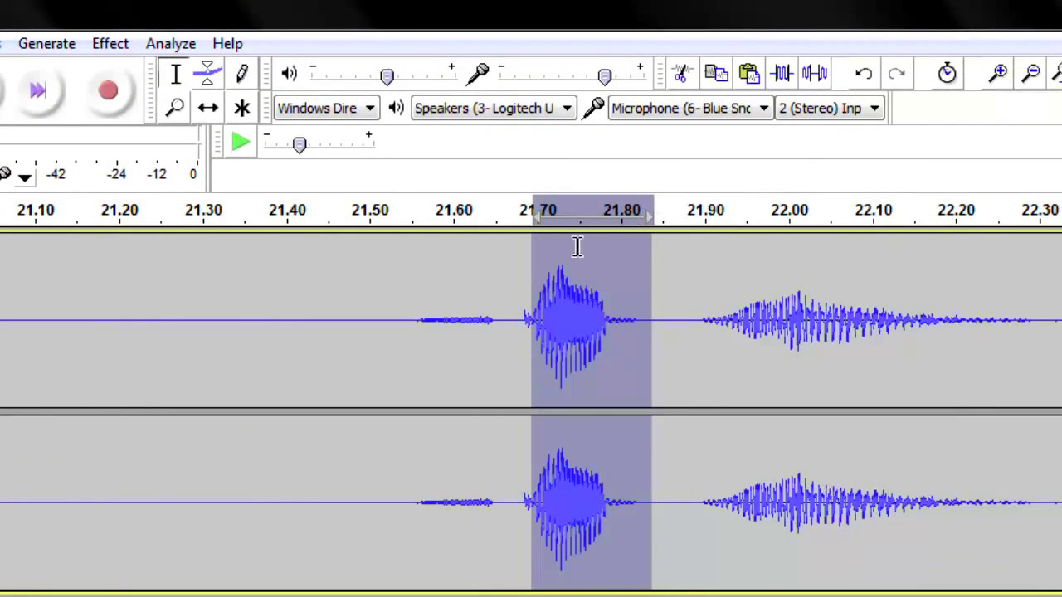
left_click_drag(531, 272, 520, 274)
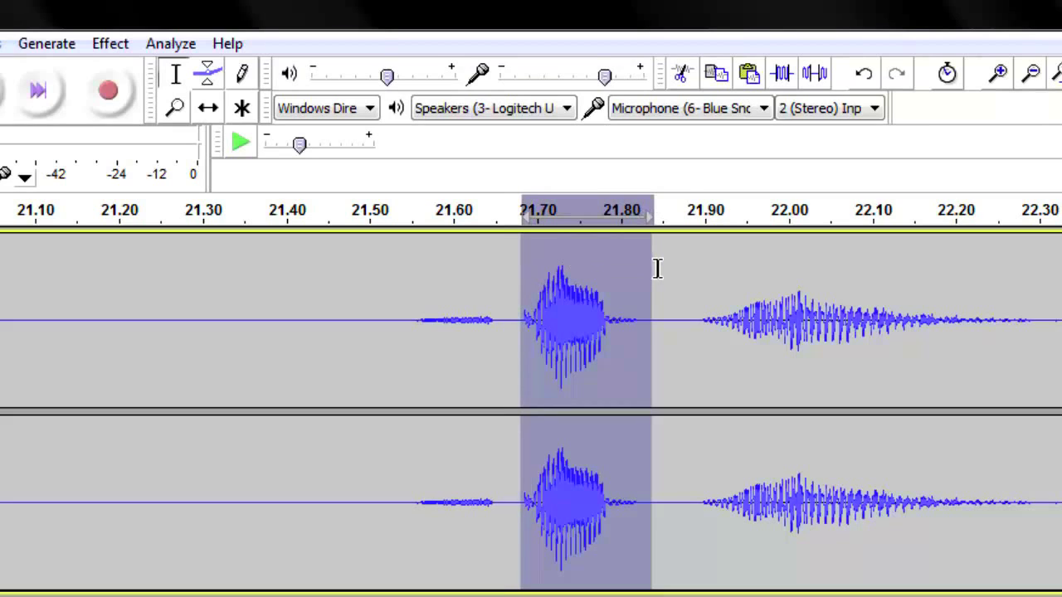
left_click(648, 270)
left_click_drag(628, 273, 514, 301)
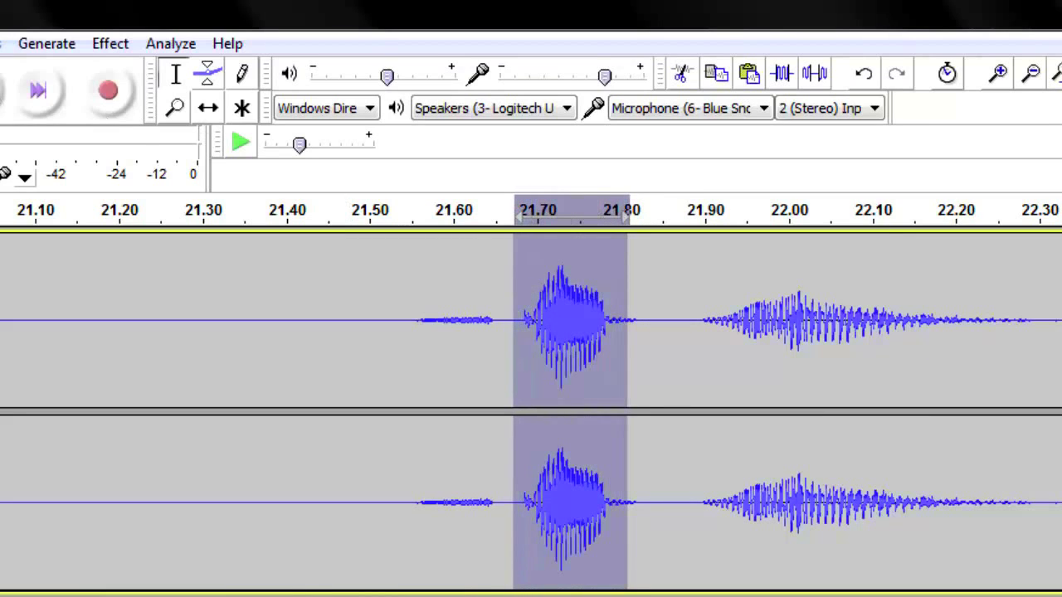
key("space")
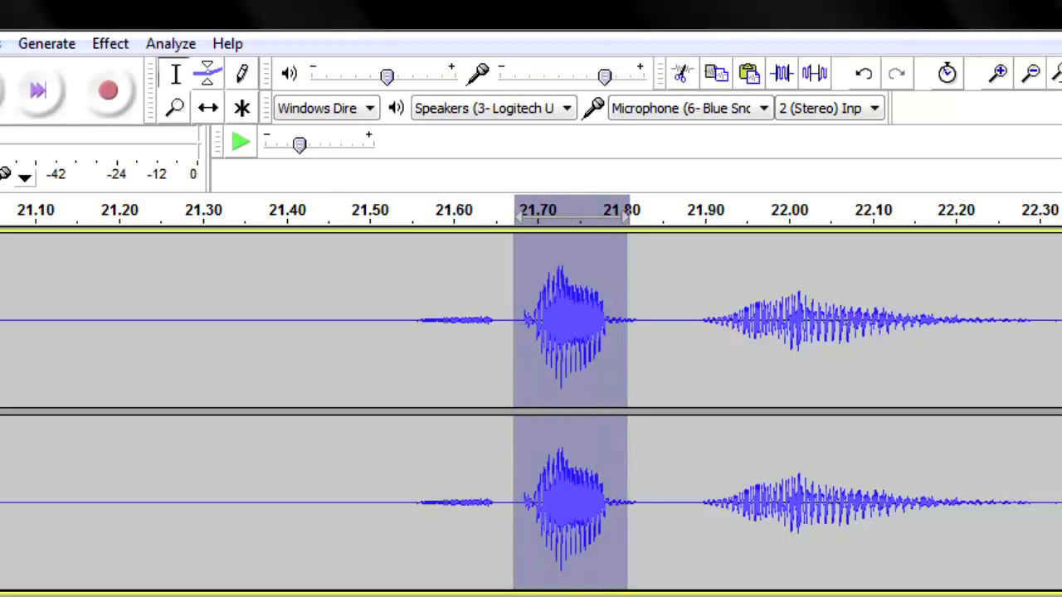
Amplify the selected burst by -3.1 dB.
left_click(116, 44)
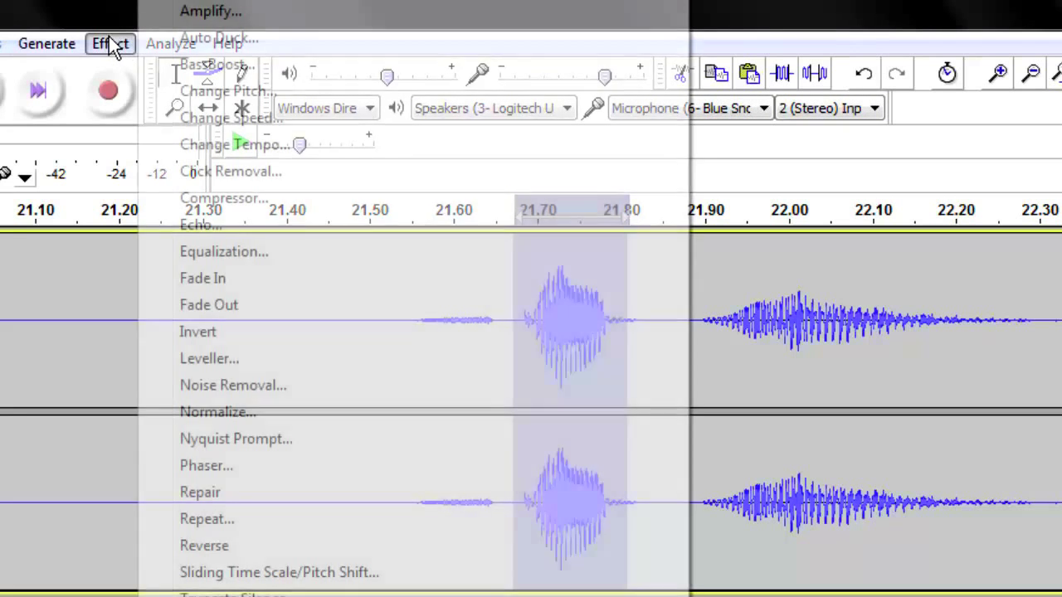
left_click(203, 13)
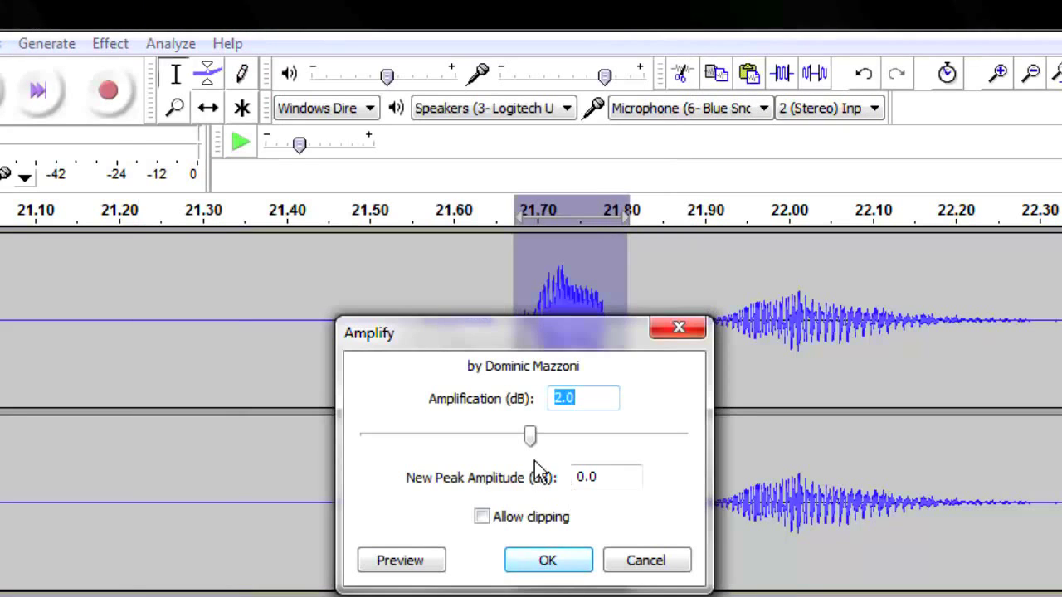
left_click_drag(529, 437, 513, 438)
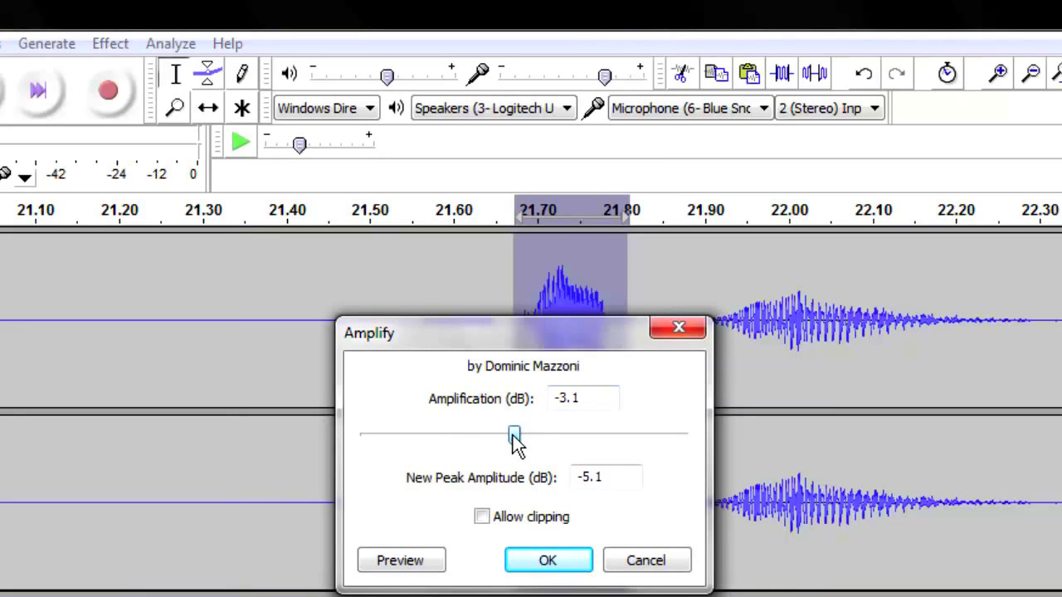
left_click(554, 565)
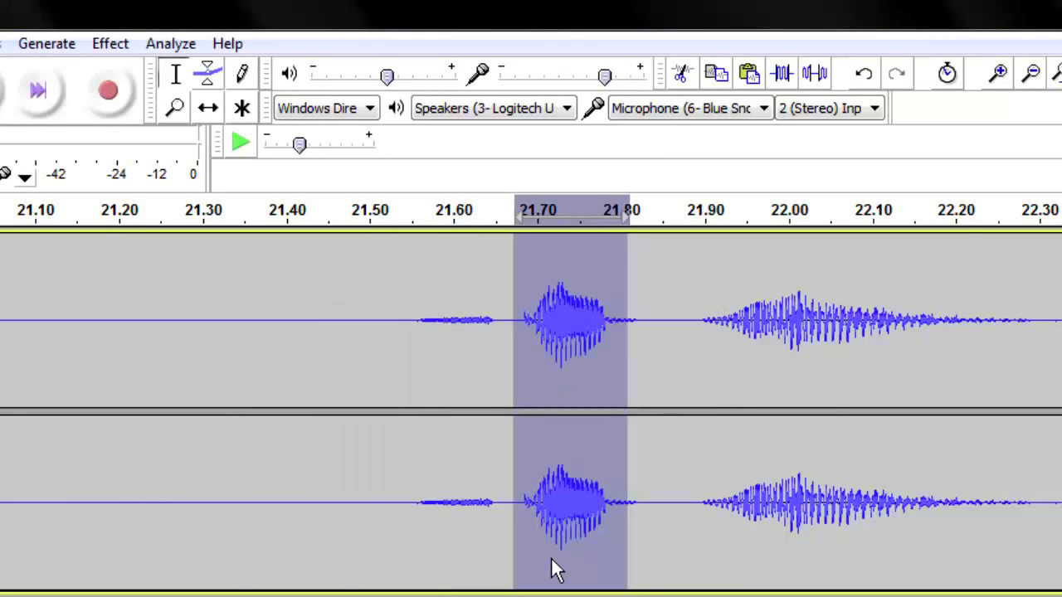
Play from 21.56 s to hear the softened burst, then zoom out to the whole track.
left_click(393, 288)
left_click_drag(399, 286, 1061, 374)
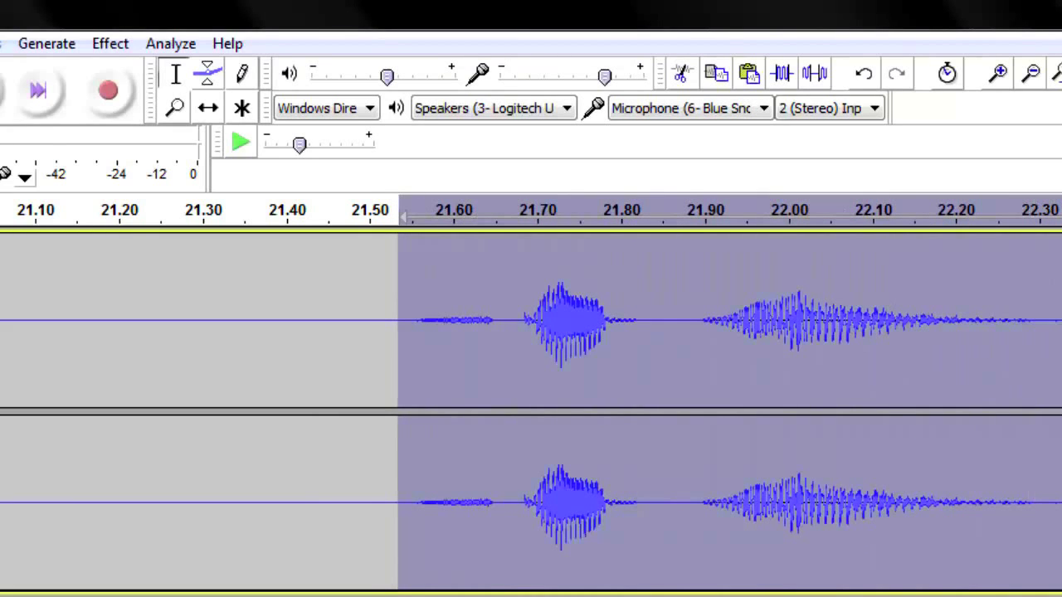
key("space")
left_click(1029, 75)
left_click(1030, 74)
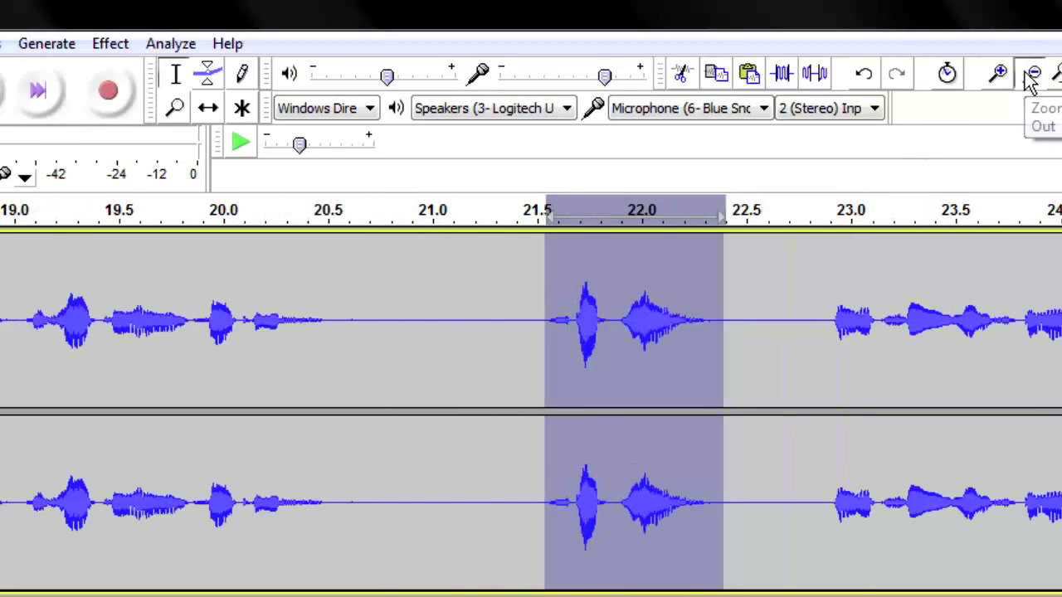
left_click(1029, 75)
left_click(1029, 75)
left_click(1030, 74)
left_click(696, 297)
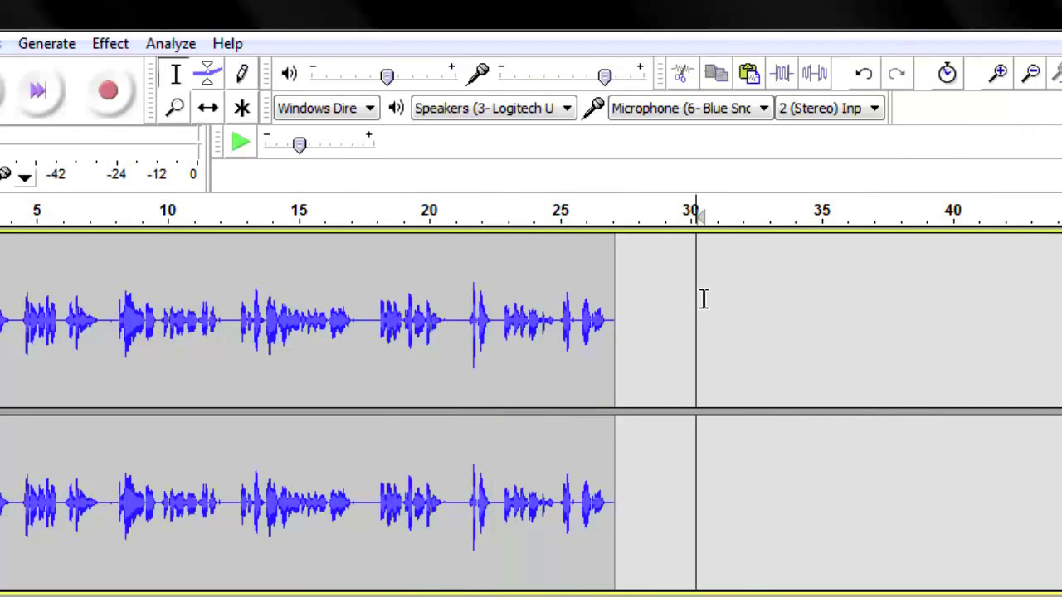
Begin a File > Export with WAV (Microsoft) signed 16 bit PCM format.
left_click_drag(689, 300, 0, 301)
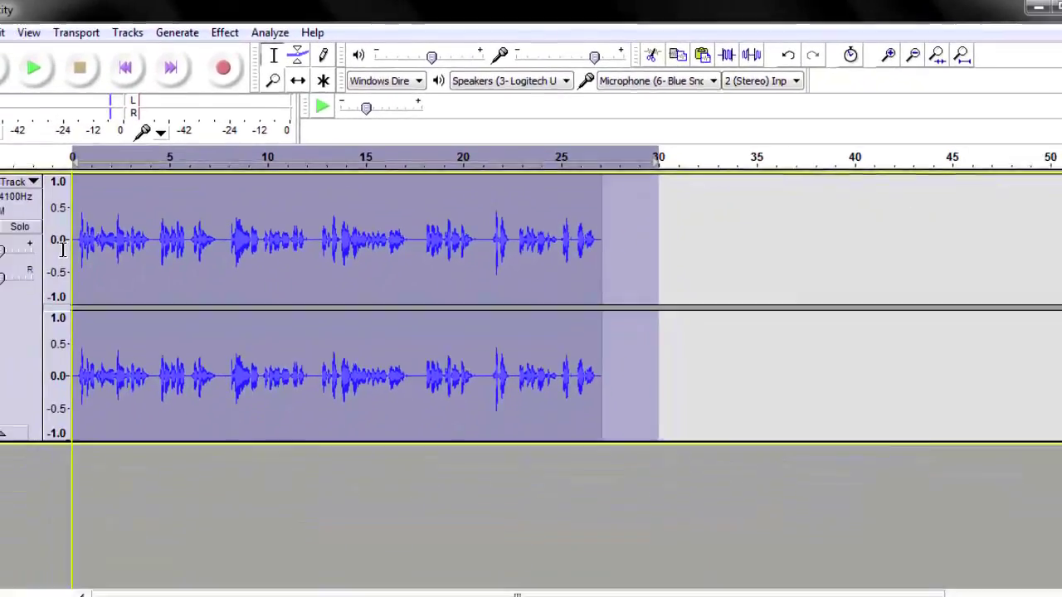
key("Home")
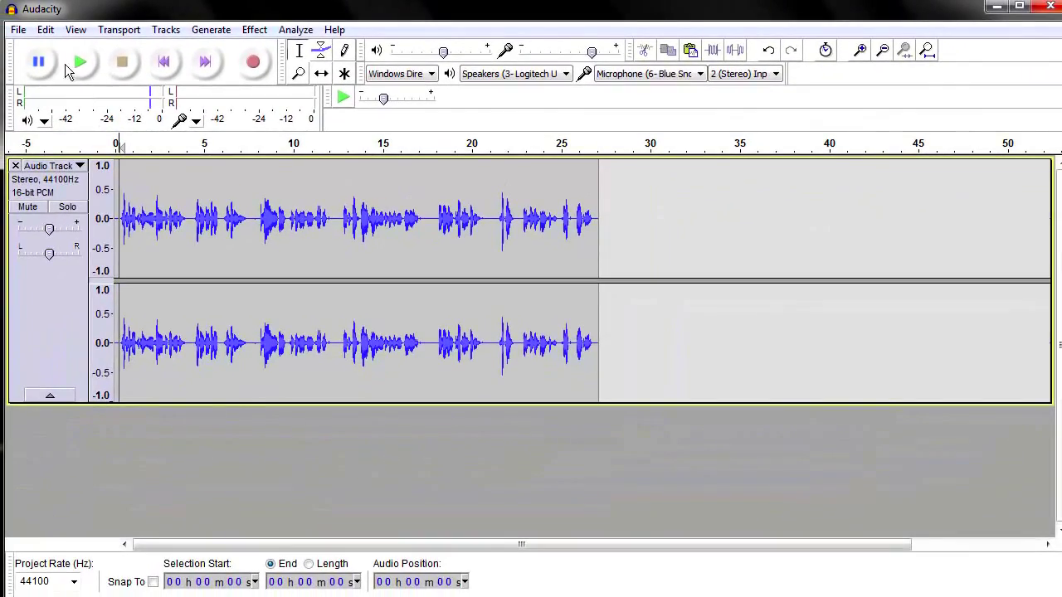
left_click(19, 31)
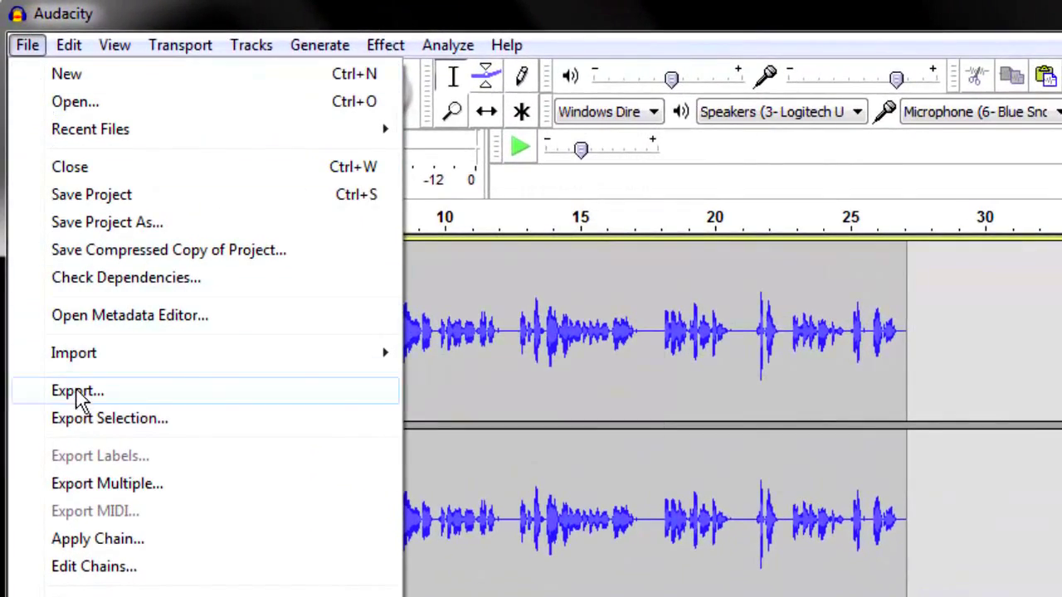
left_click(82, 398)
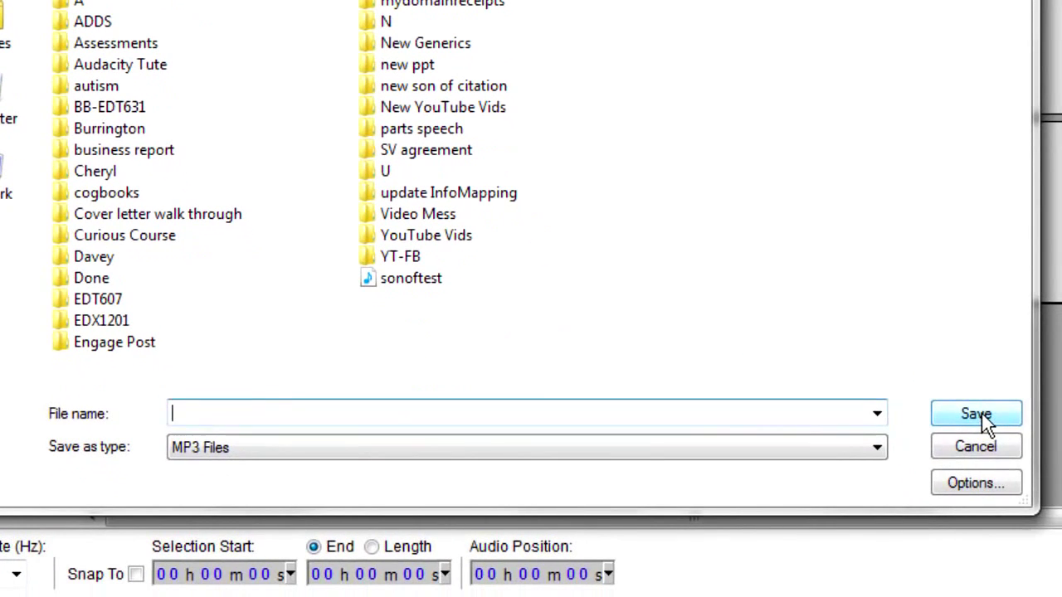
left_click(877, 449)
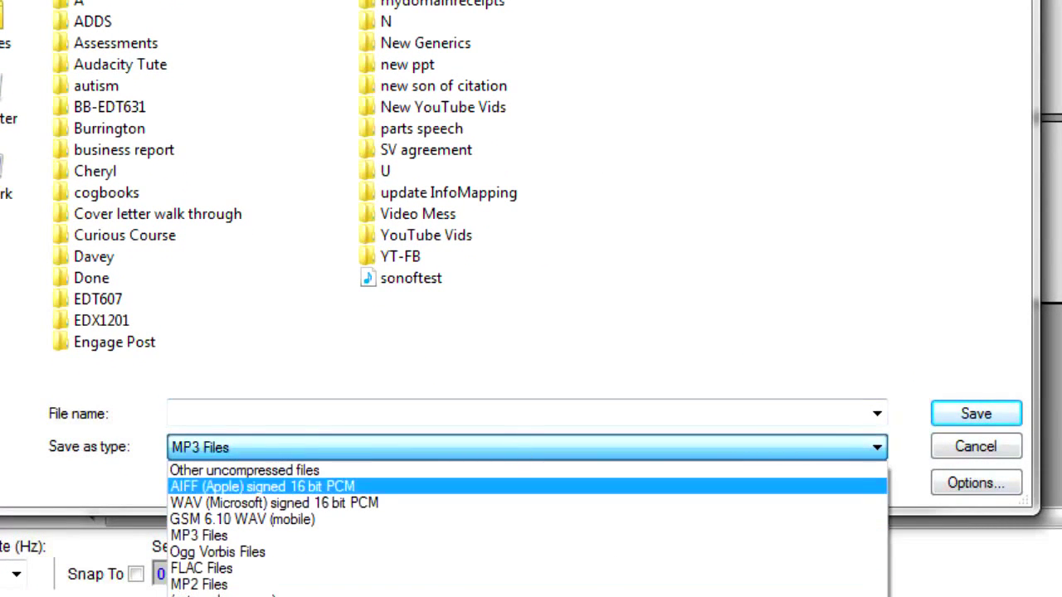
key("Escape")
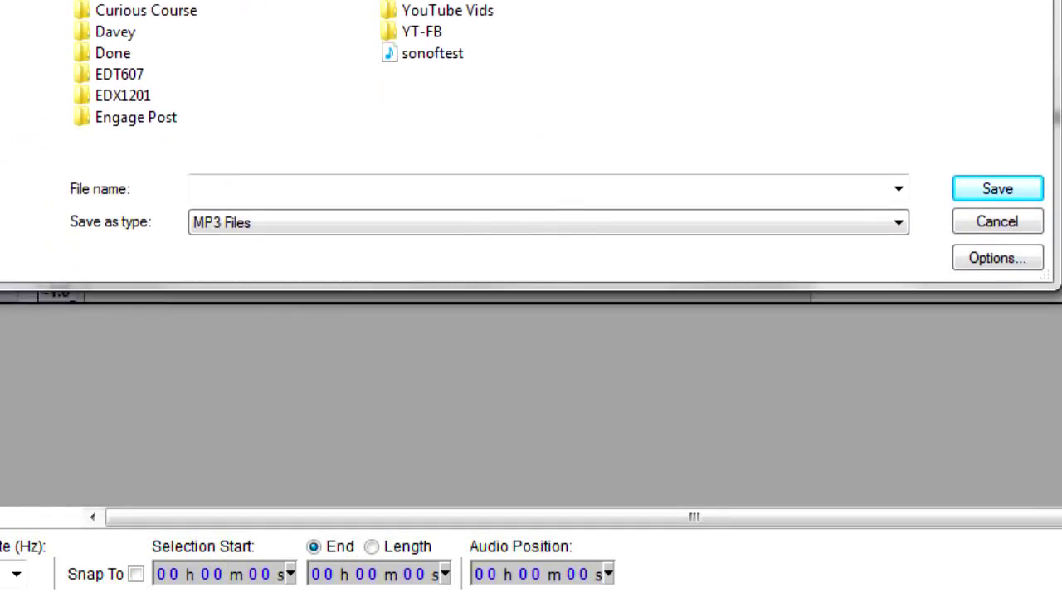
left_click(898, 201)
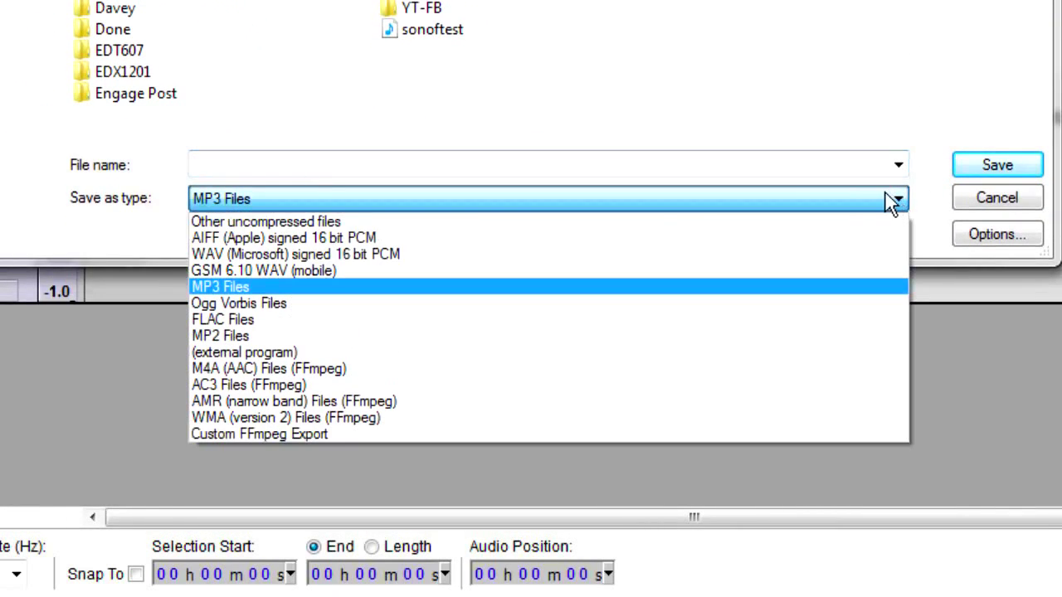
left_click(415, 255)
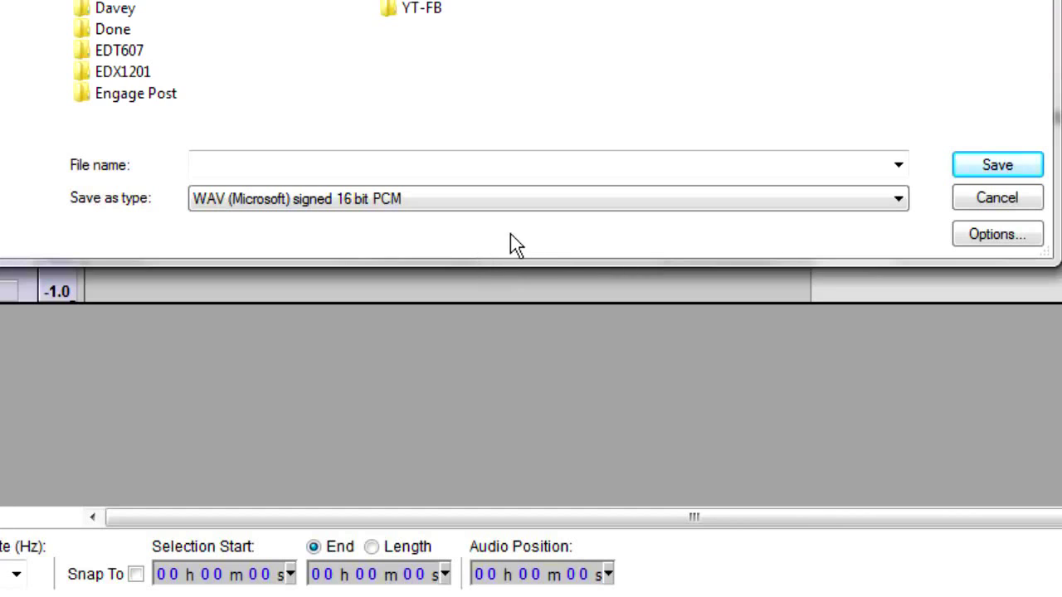
Save the export as '30 sec clip' in the Audacity Tute folder, accepting the metadata.
left_click(247, 161)
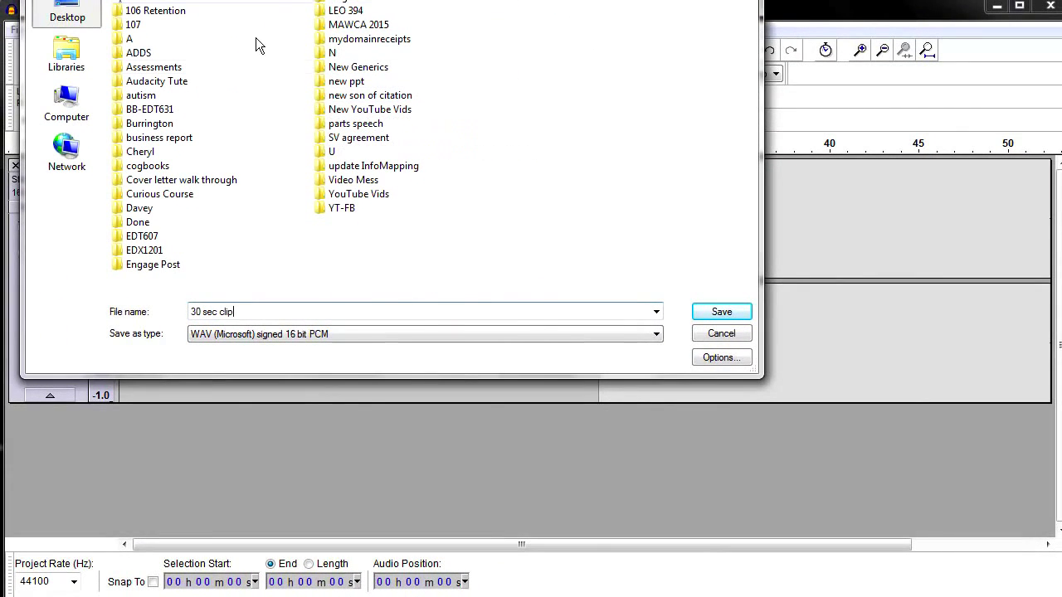
double_click(115, 82)
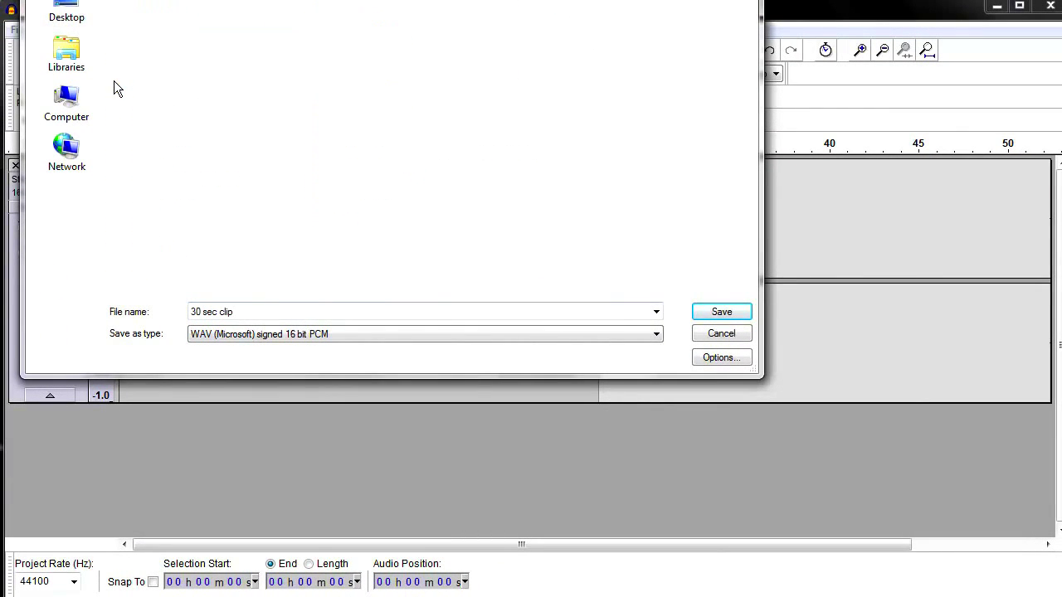
left_click(711, 316)
left_click(784, 281)
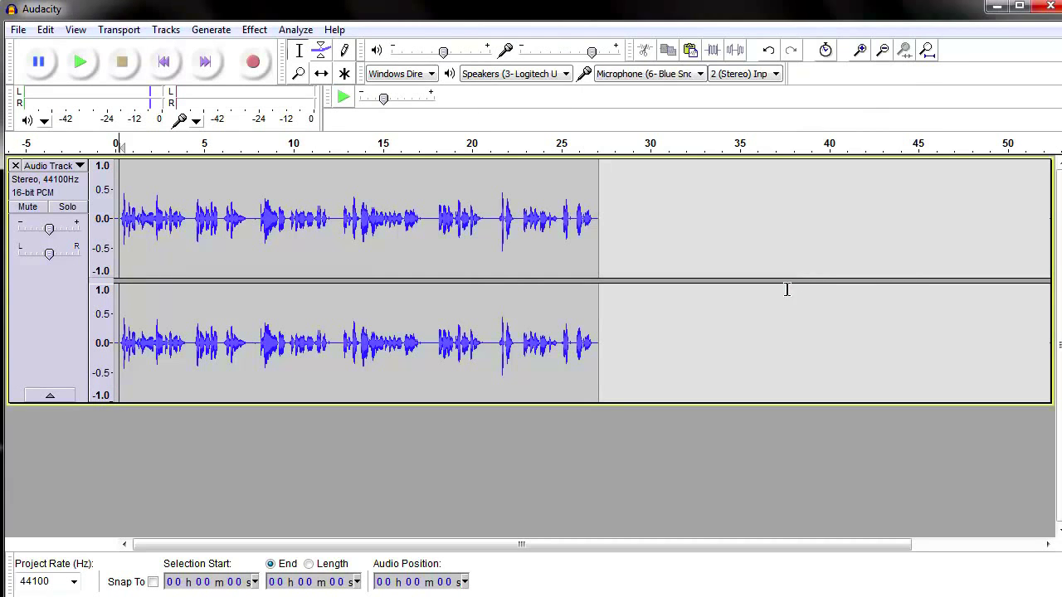